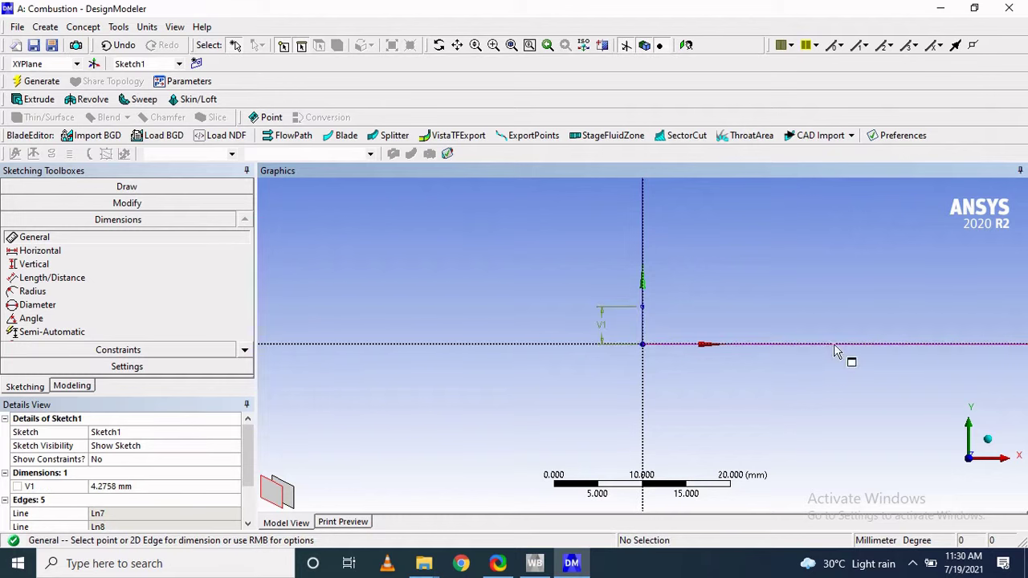
Step: Dimension the upper segment of the rectangle's left edge vertically and the length of its top edge
scroll(842, 351, "down", 3)
left_click(643, 313)
left_click(625, 257)
scroll(794, 386, "down", 2)
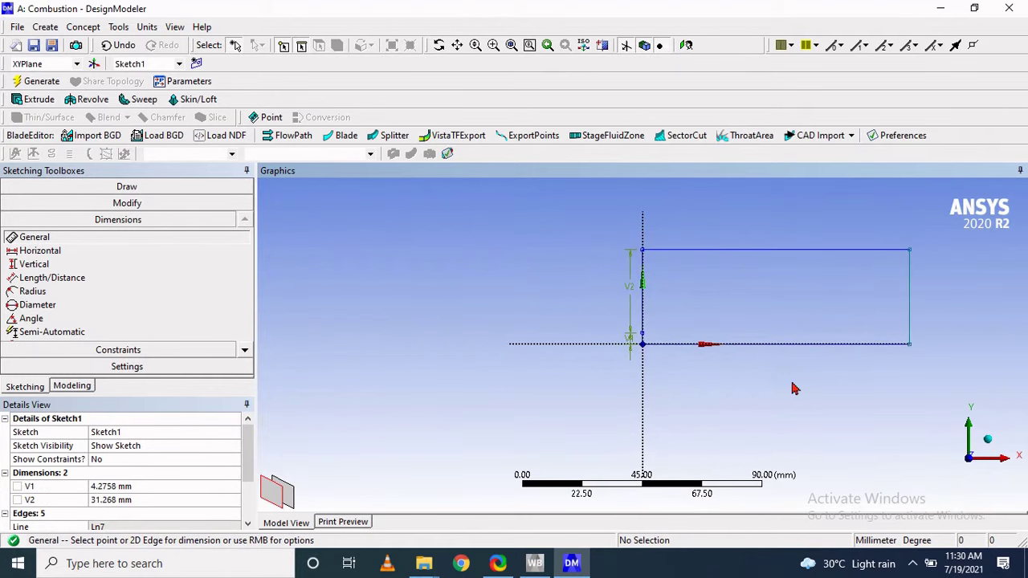
left_click(783, 249)
left_click(775, 240)
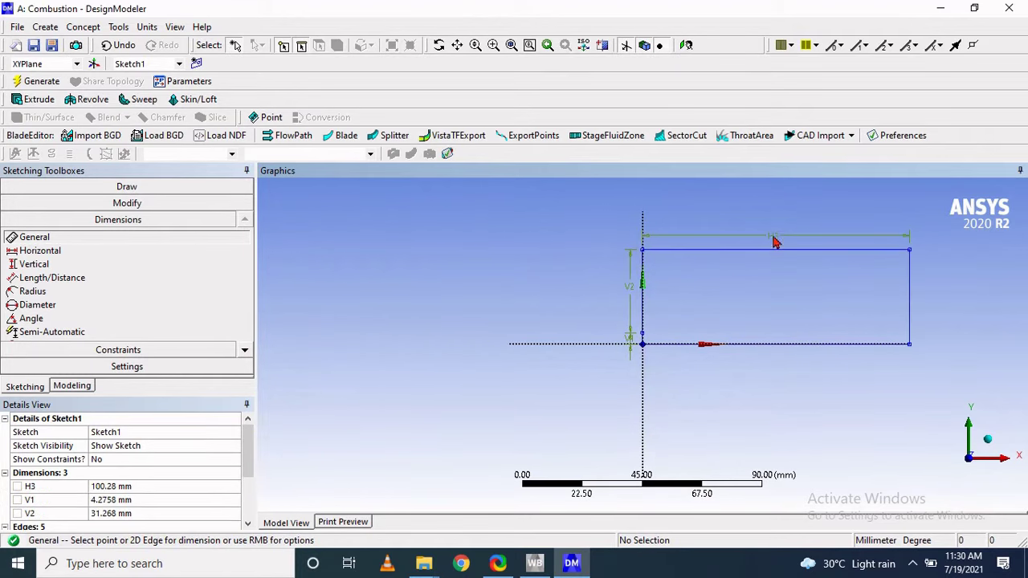
Step: Set the sketch dimensions H3 to 500 mm, V1 to 2 mm and V2 to 48 mm
double_click(111, 486)
type("500")
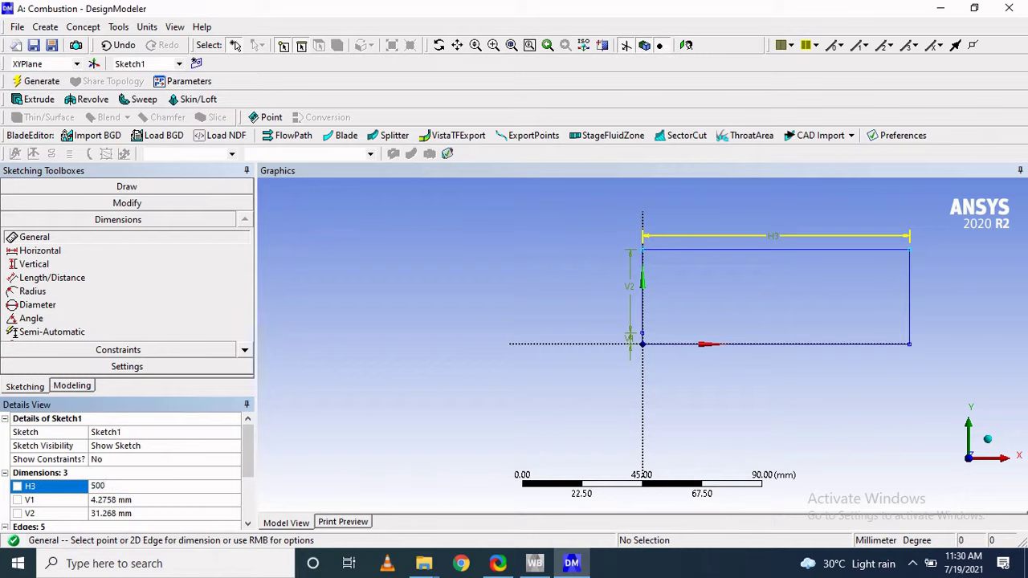
double_click(113, 500)
type("2")
double_click(104, 514)
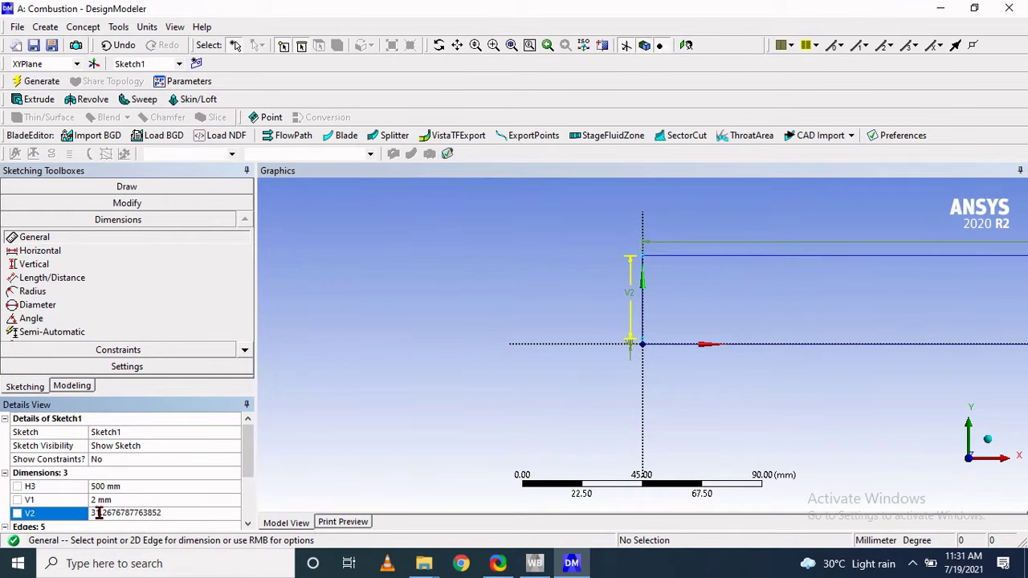
type("48")
double_click(187, 486)
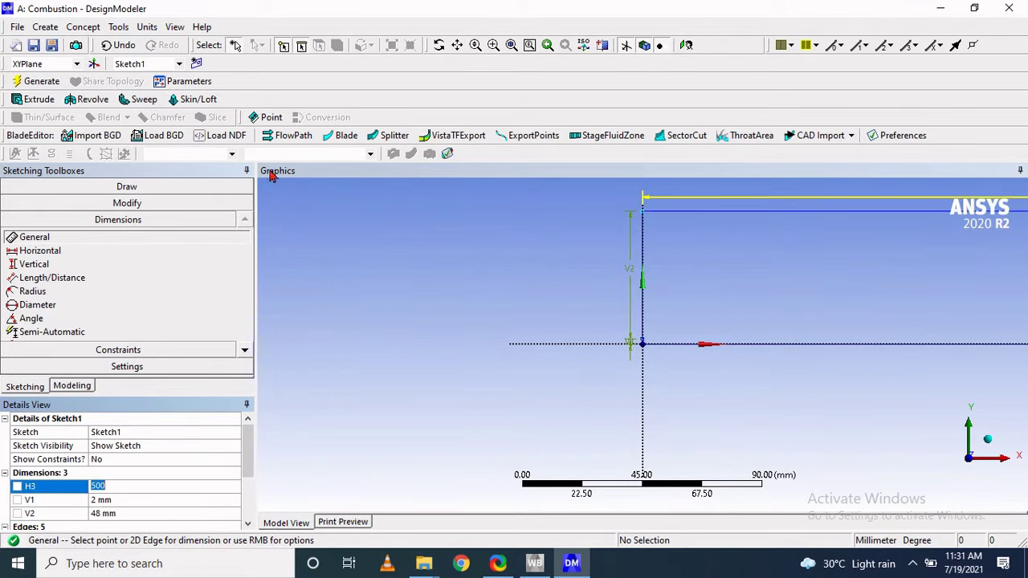
Step: Generate a surface from Sketch1 with the Add Material operation
left_click(29, 387)
left_click(72, 386)
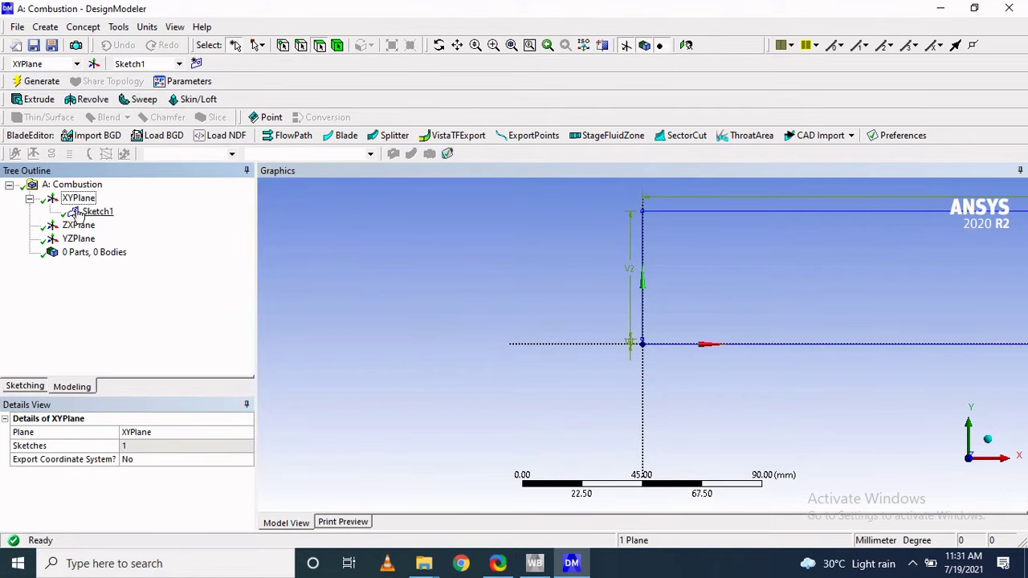
left_click(88, 211)
left_click(118, 26)
left_click(104, 133)
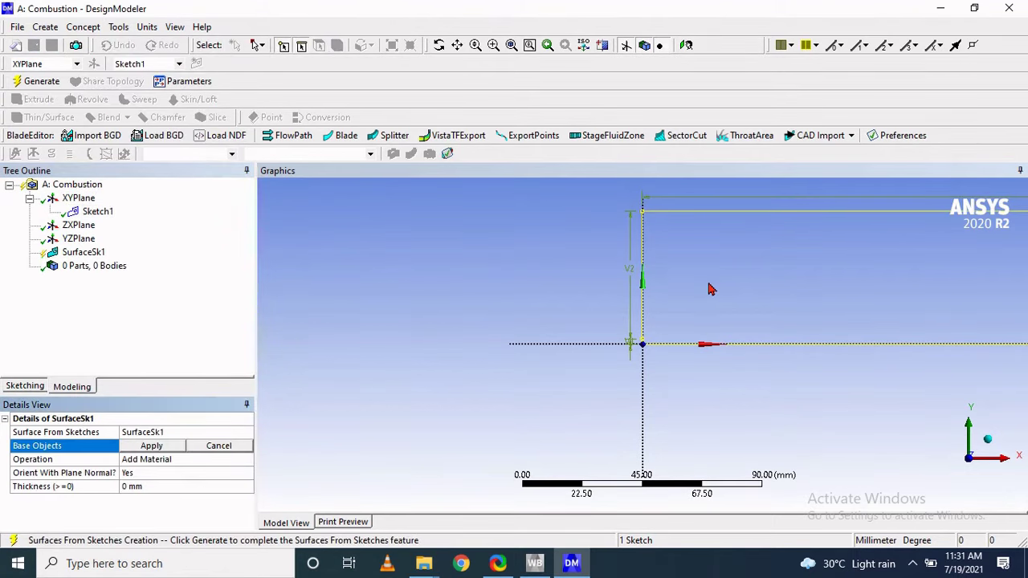
left_click(163, 448)
left_click(246, 460)
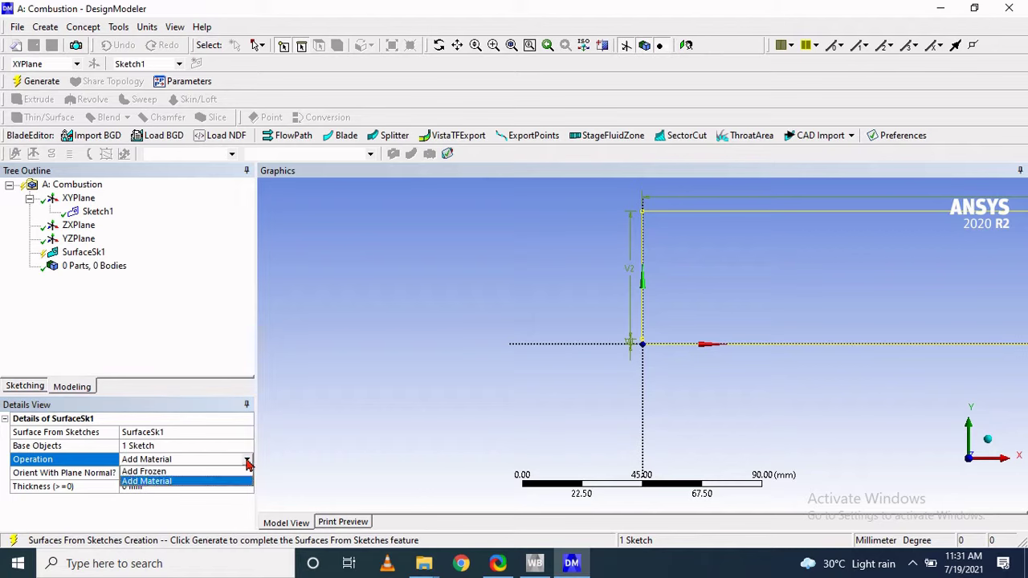
left_click(201, 472)
left_click(38, 82)
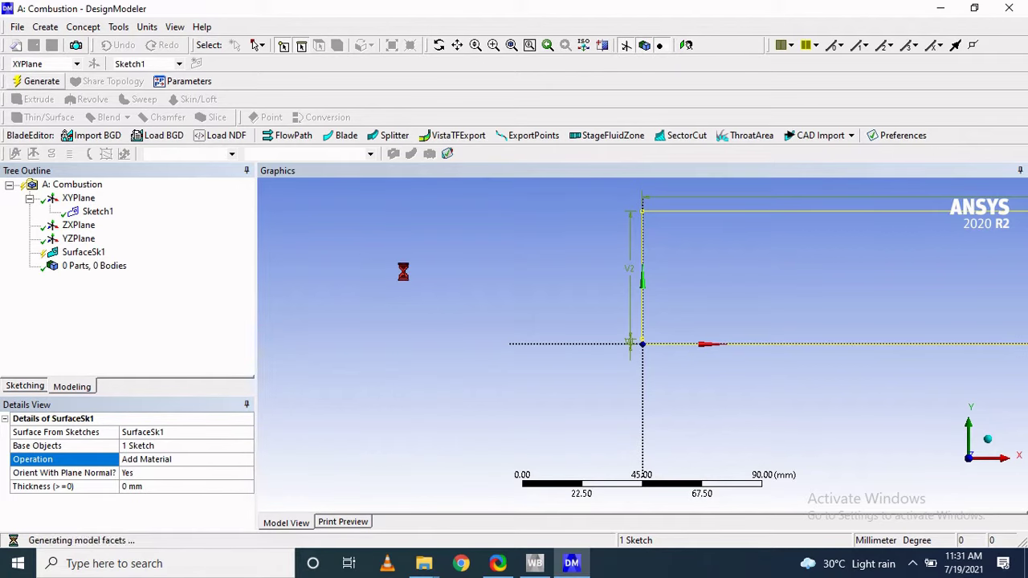
Step: Switch to Workbench and open the Combustion system in Meshing
key("alt+Tab")
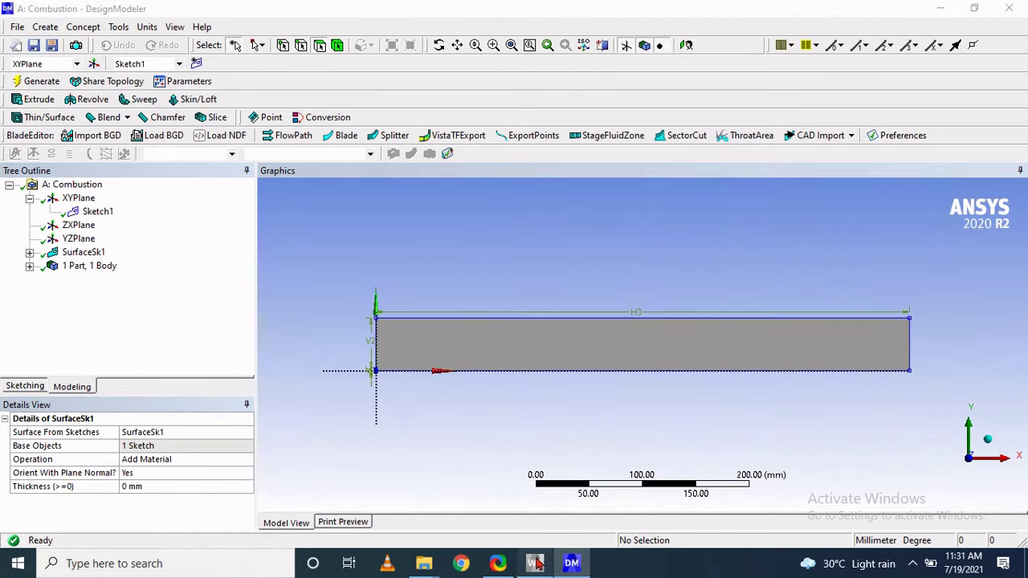
double_click(328, 200)
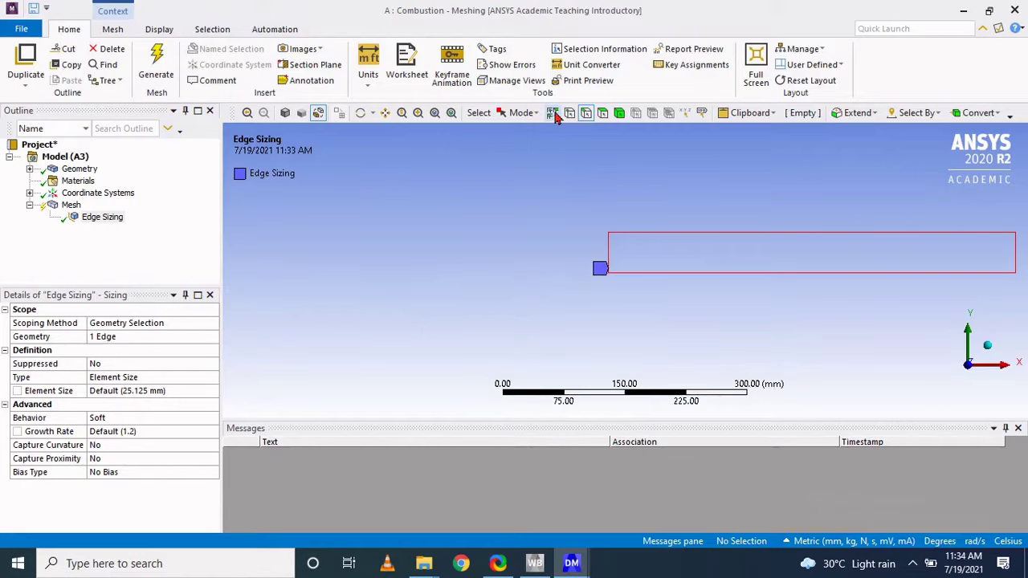
Step: Define the edge sizing on the 48 mm left edge by Number of Divisions with 144 divisions
left_click(612, 261)
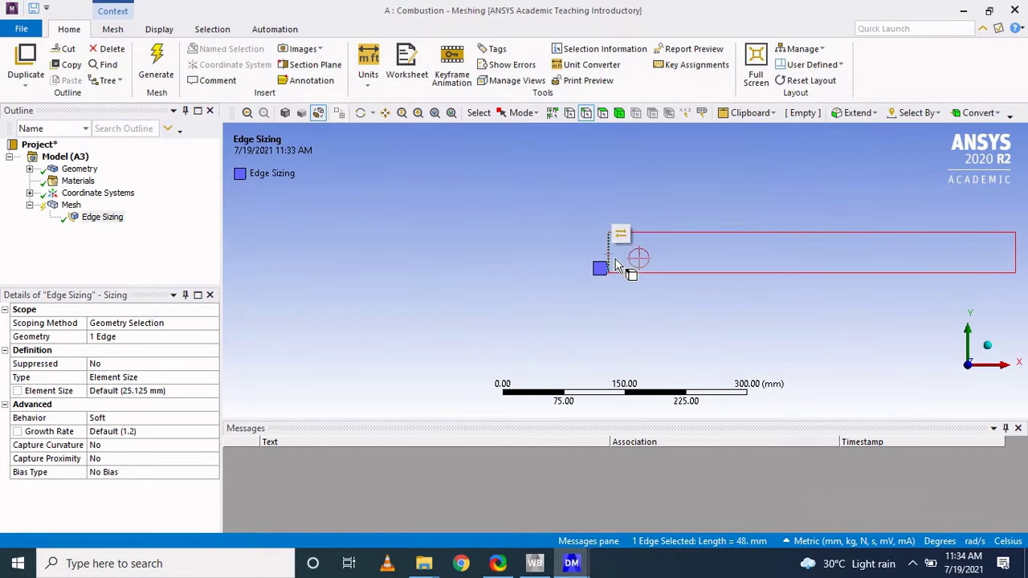
scroll(616, 259, "up", 6)
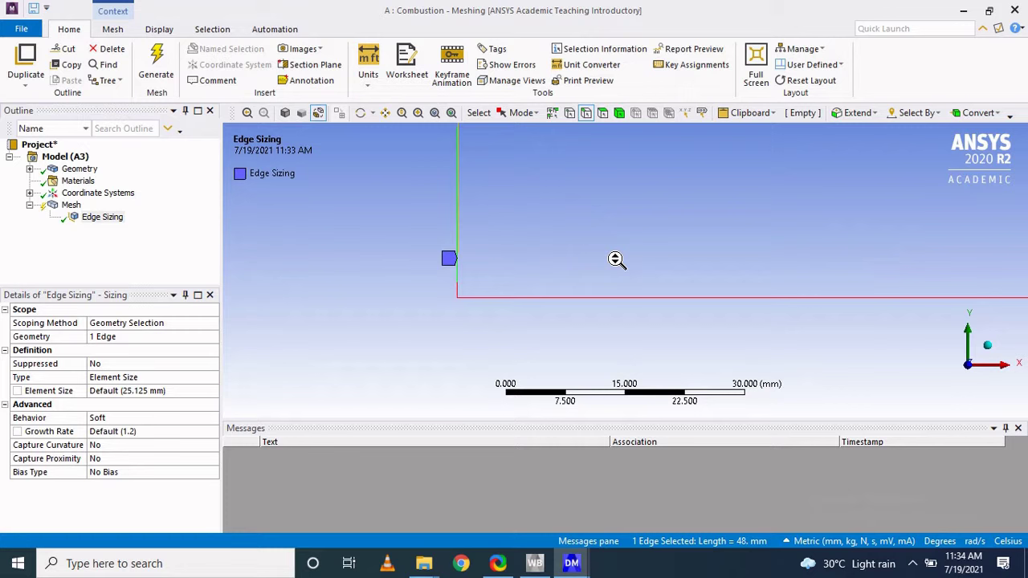
scroll(616, 259, "down", 3)
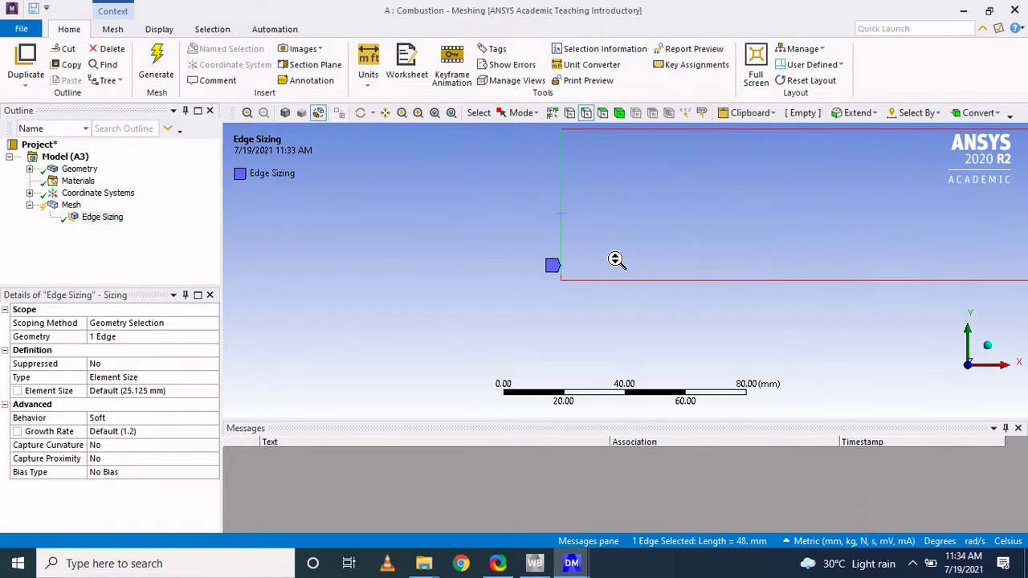
left_click(195, 374)
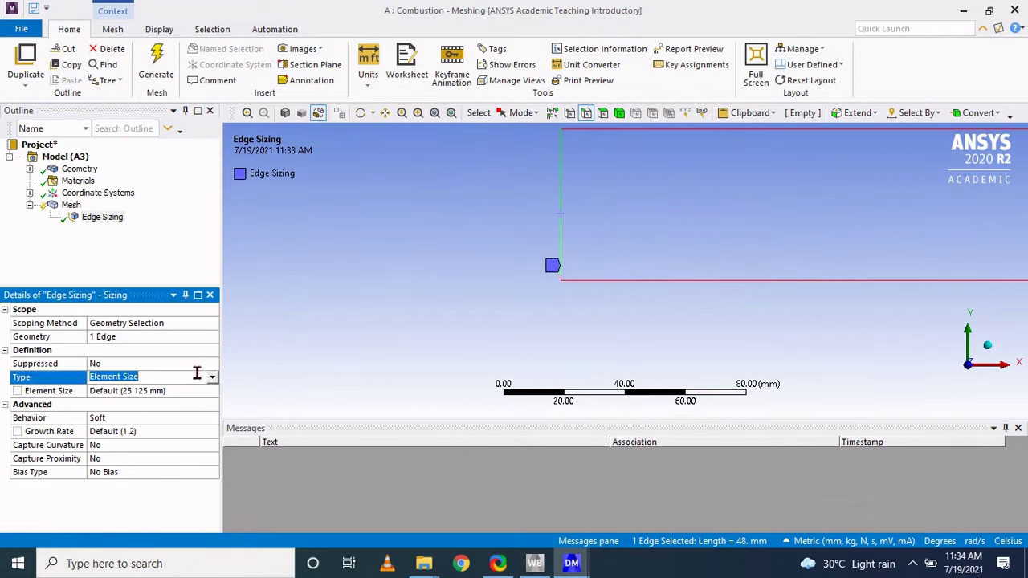
left_click(197, 377)
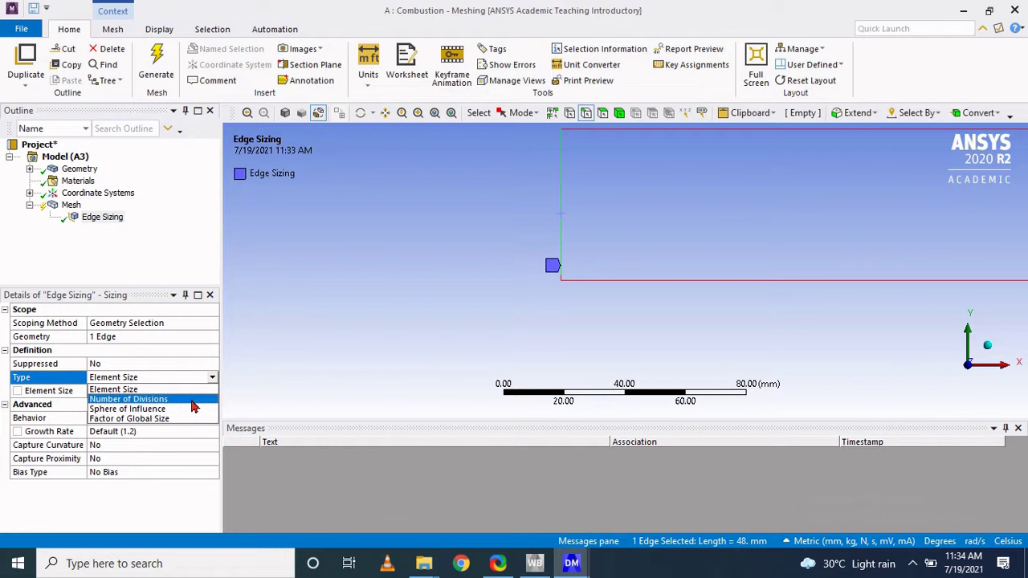
left_click(161, 399)
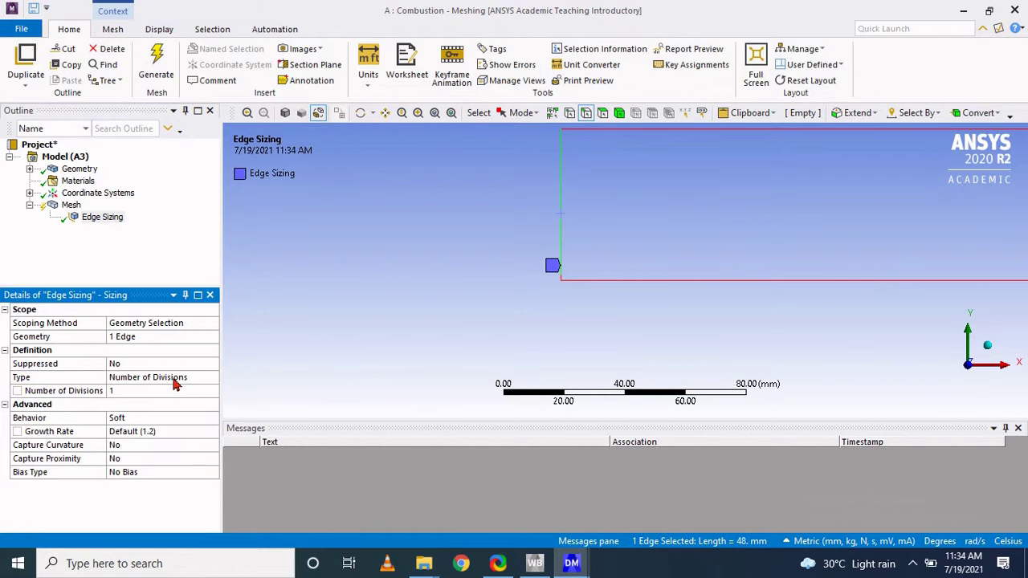
left_click(176, 389)
type("144")
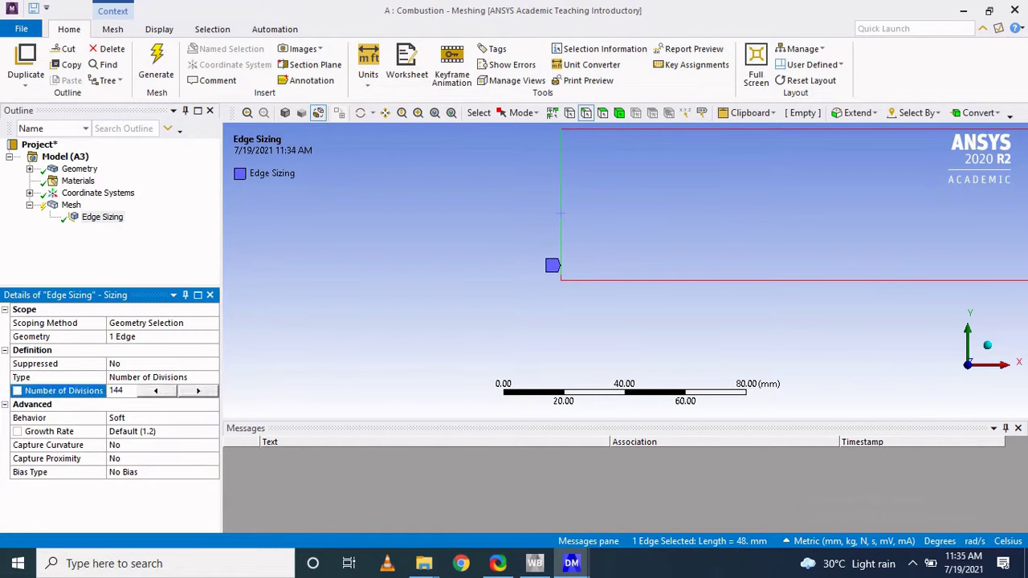
Step: Give the 48 mm edge sizing a long-to-short bias type with a bias factor of 5
left_click(129, 472)
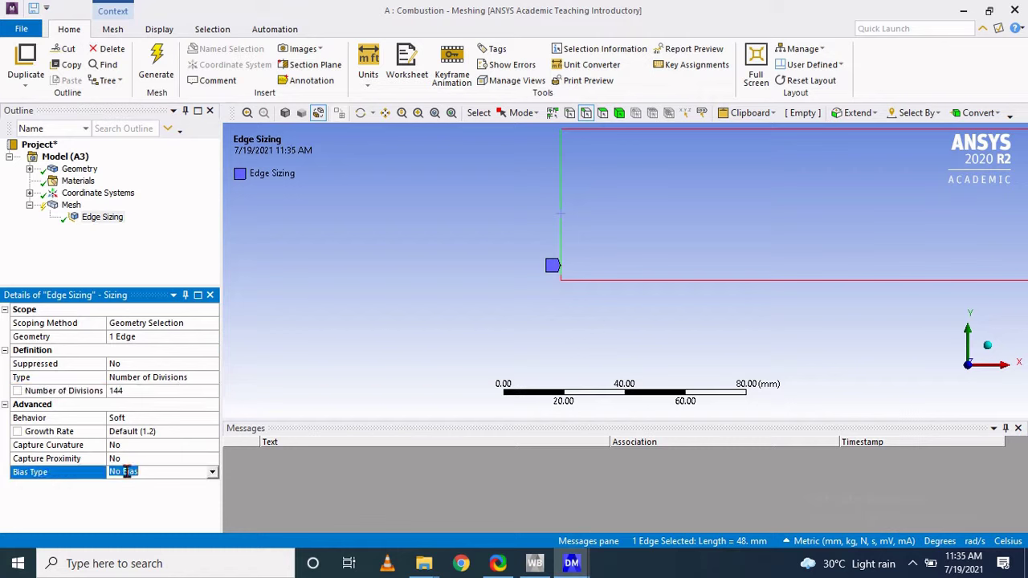
left_click(212, 474)
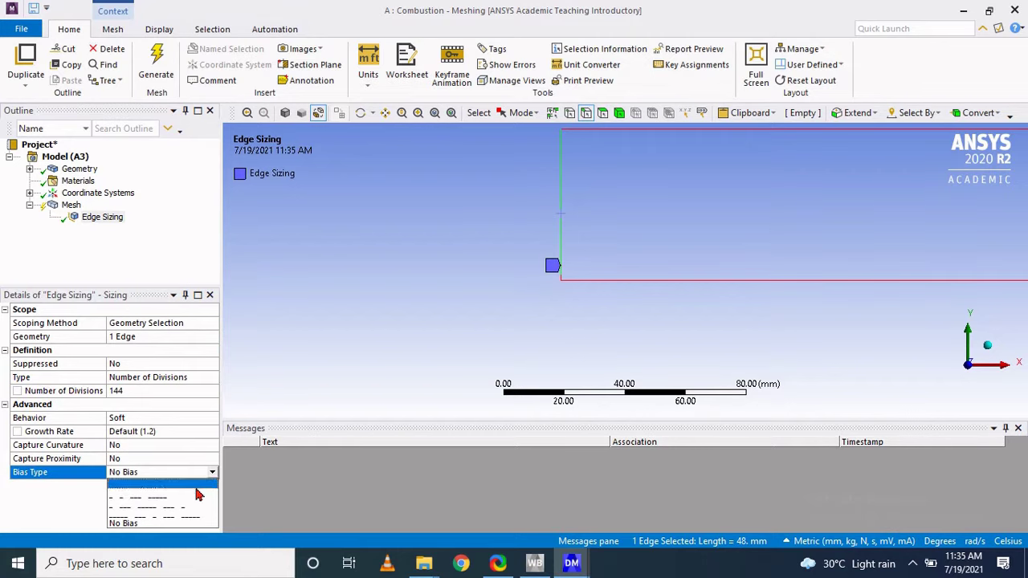
left_click(198, 496)
left_click(155, 500)
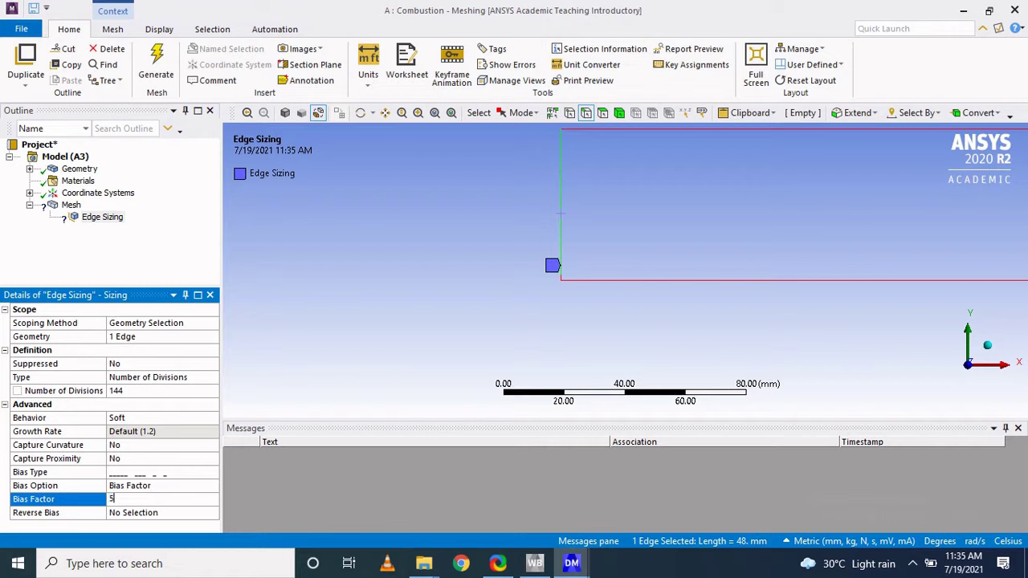
left_click(188, 472)
scroll(562, 259, "up", 3)
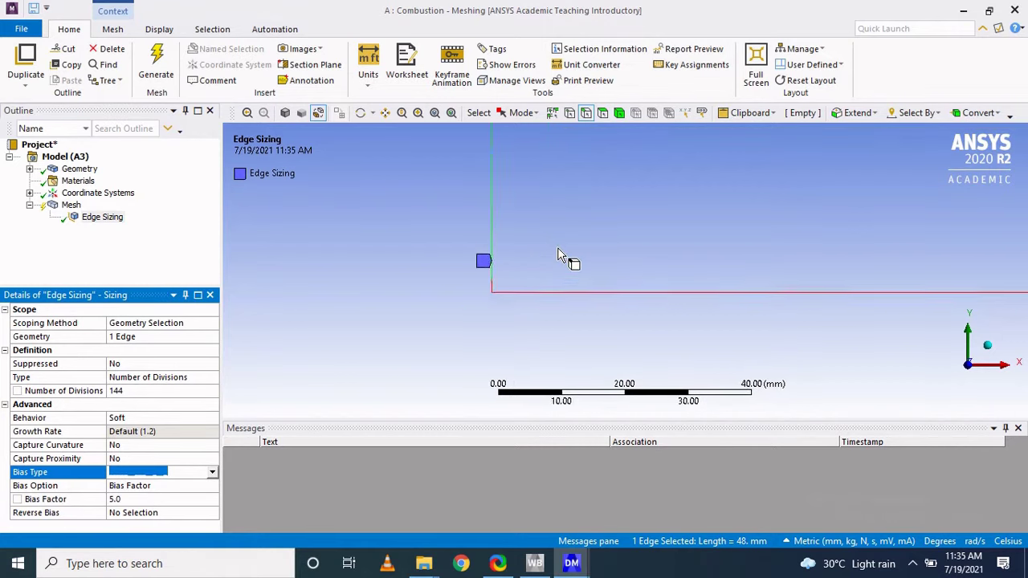
scroll(438, 267, "up", 2)
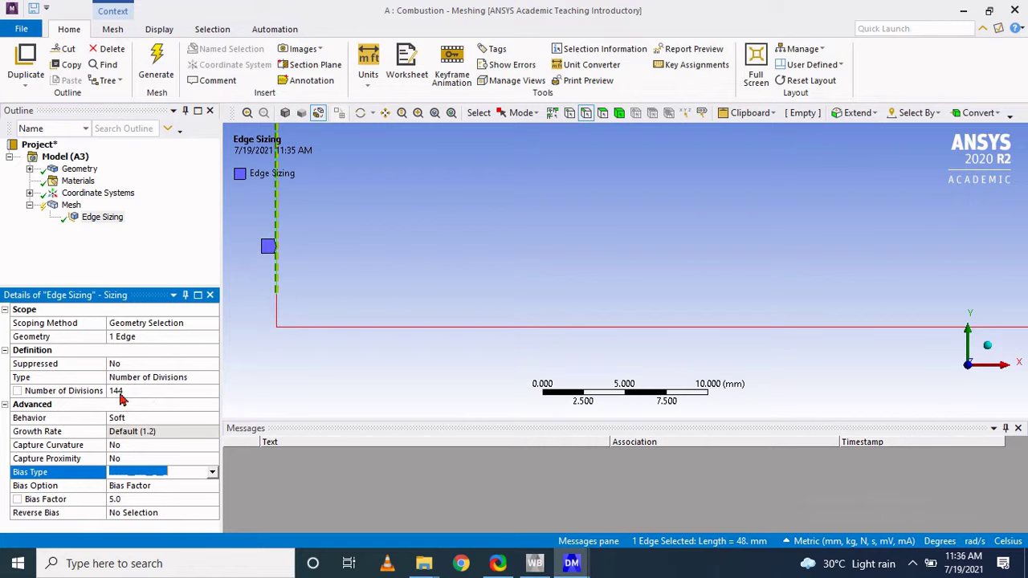
Step: Change the bias type of the 48 mm edge sizing to the short-to-long pattern
left_click(137, 499)
left_click(202, 477)
left_click(197, 498)
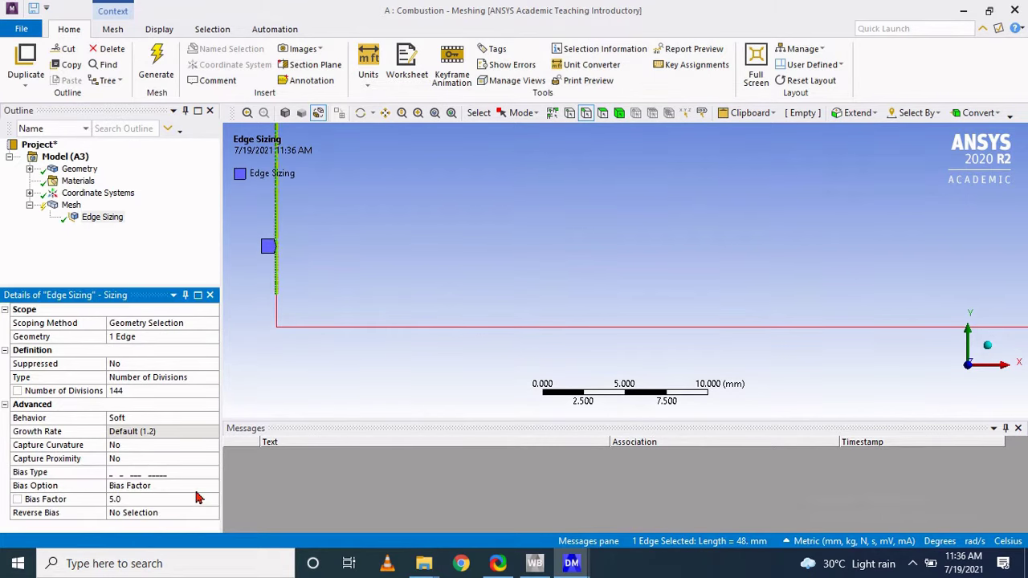
Step: Insert a second mesh sizing on the 2 mm lower segment of the left edge
right_click(71, 205)
mouse_move(113, 214)
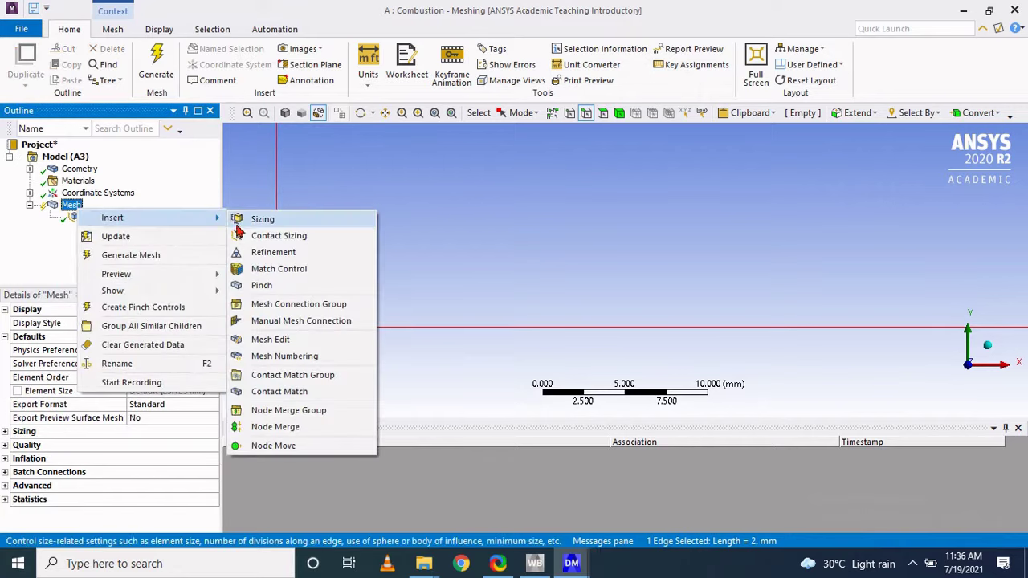
left_click(259, 215)
left_click(100, 230)
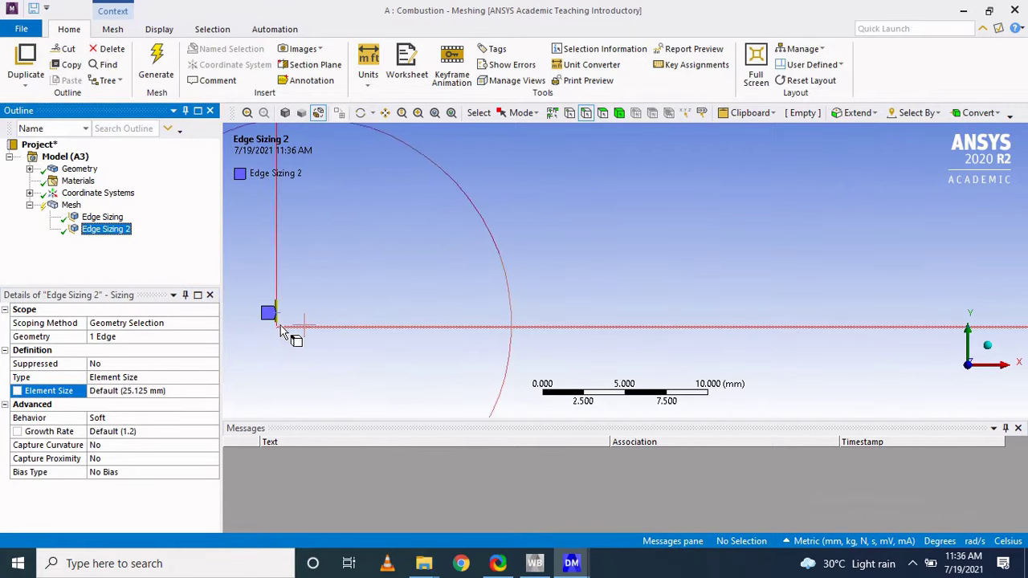
scroll(390, 275, "up", 3)
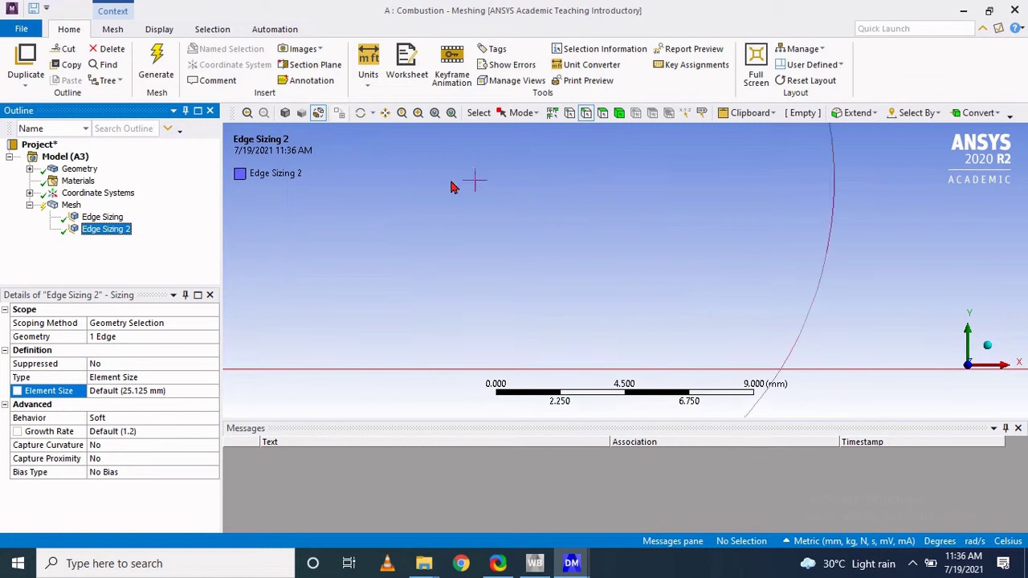
left_click(385, 112)
left_click_drag(395, 243, 746, 202)
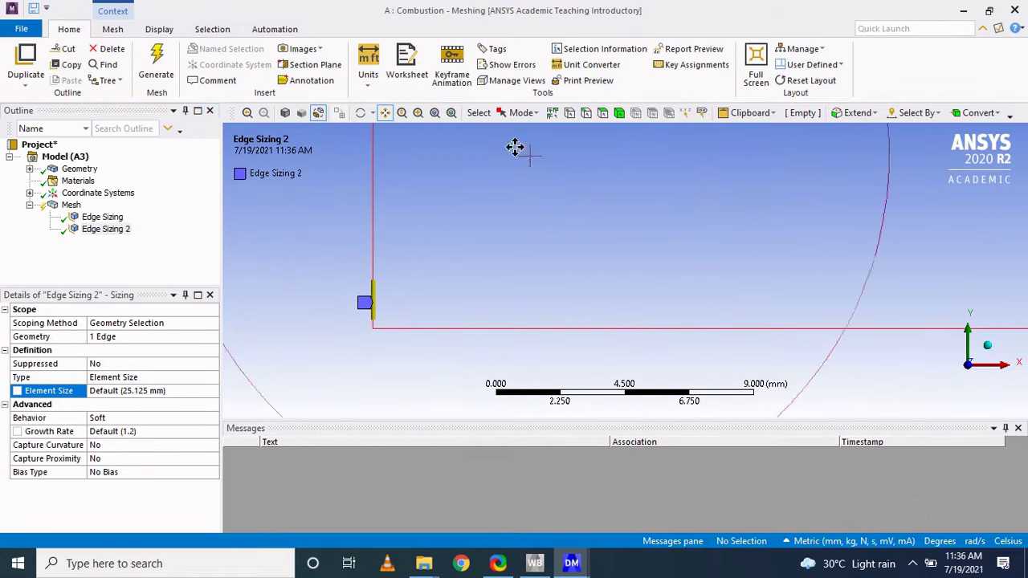
left_click(585, 113)
left_click(376, 218)
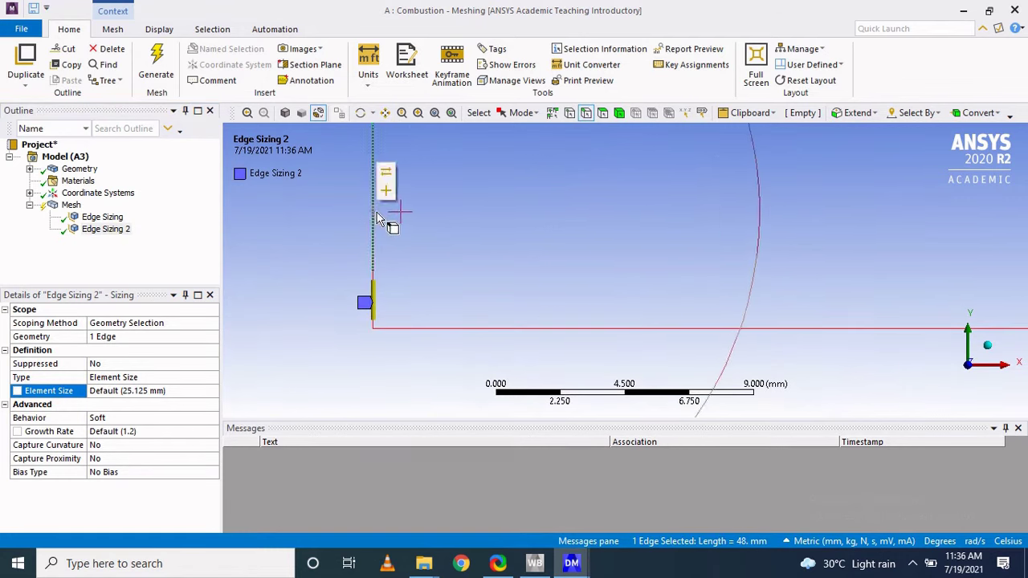
left_click(374, 309)
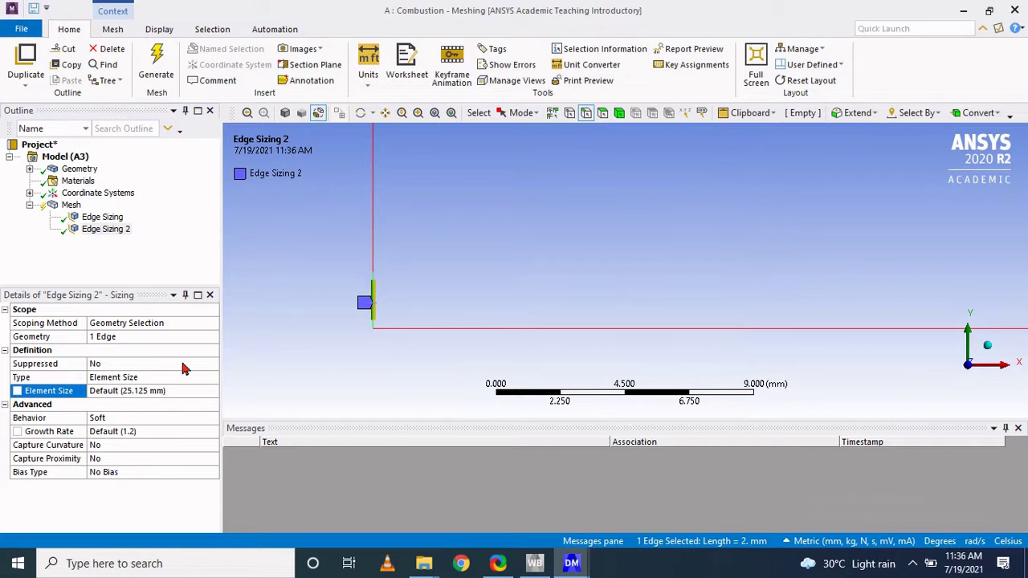
Step: Set the type of Edge Sizing 2 to Number of Divisions
left_click(161, 381)
left_click(210, 384)
left_click(143, 398)
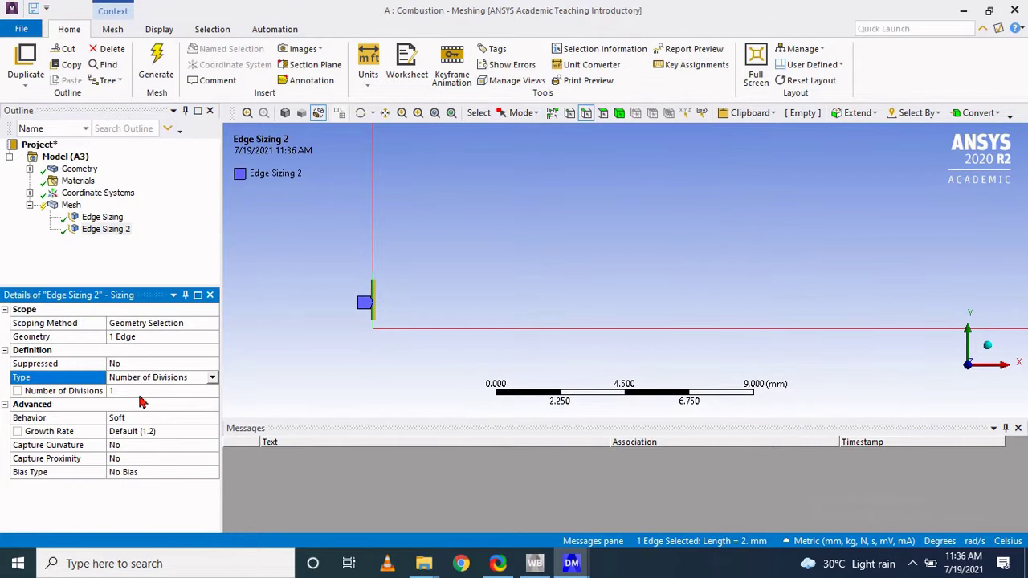
left_click(133, 391)
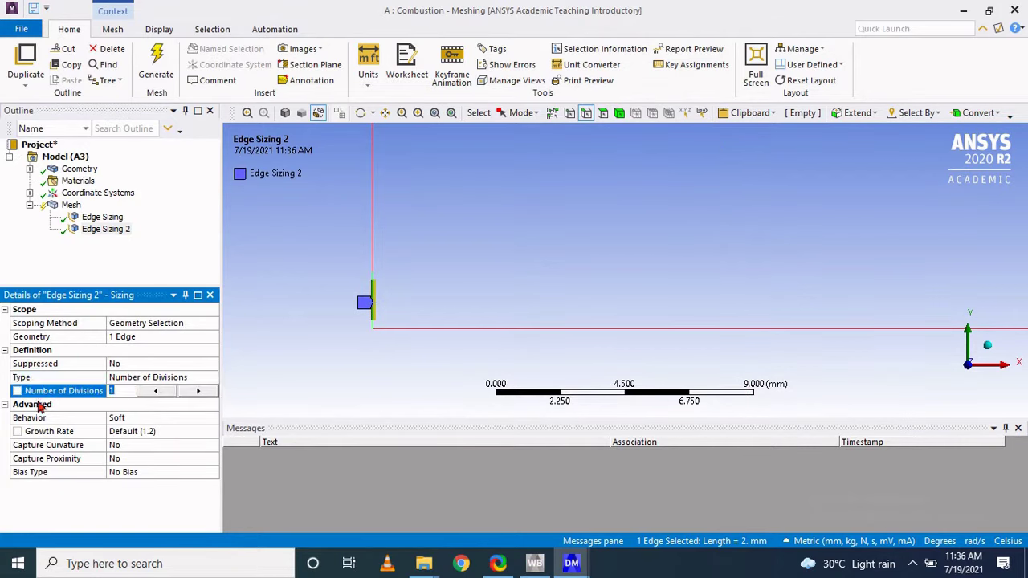
left_click(109, 274)
Step: Insert a third edge sizing with 1000 divisions and a bias factor of 5, scoped to both 500 mm horizontal edges
right_click(70, 205)
mouse_move(112, 219)
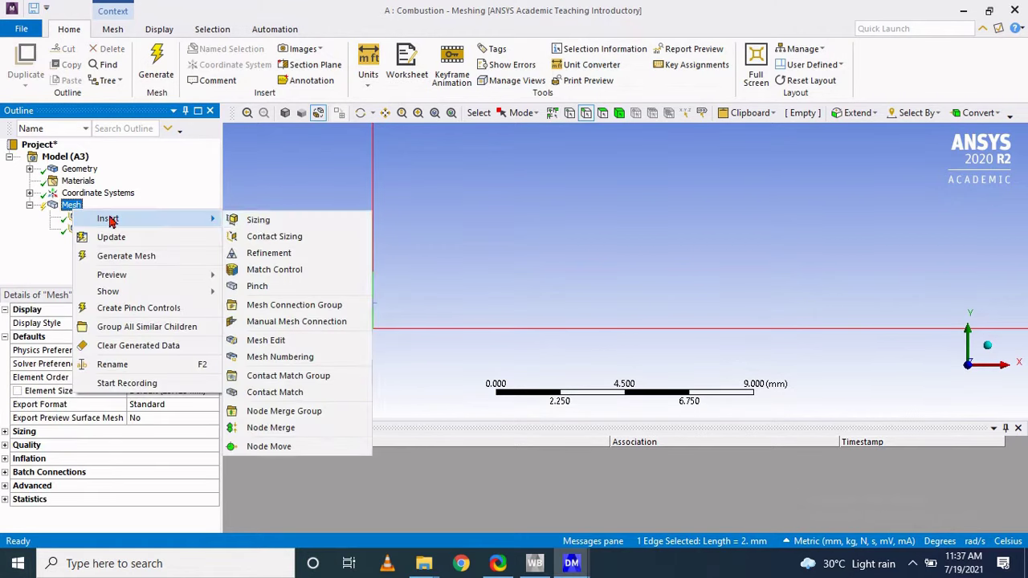
left_click(258, 221)
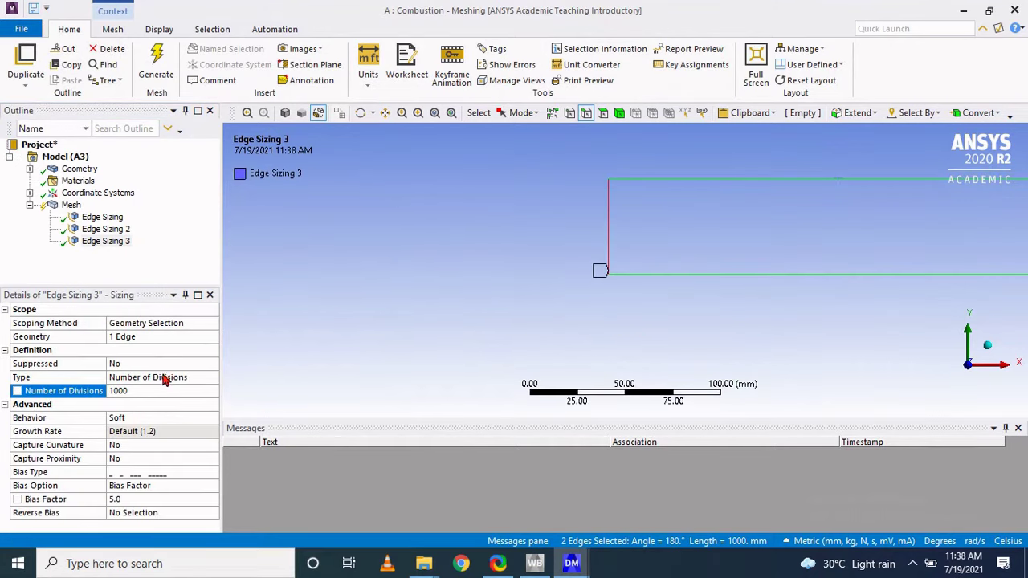
left_click(176, 343)
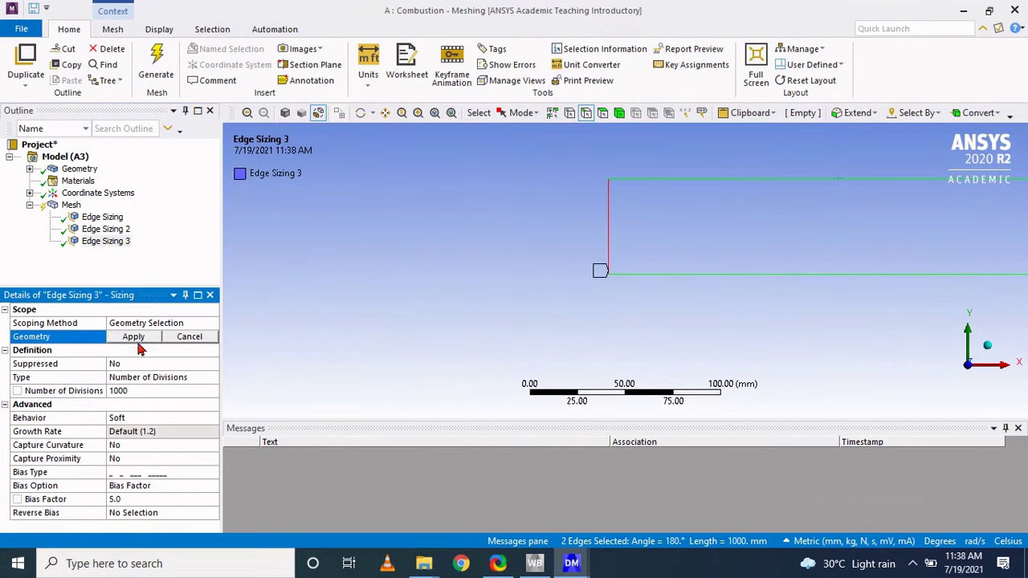
left_click(139, 343)
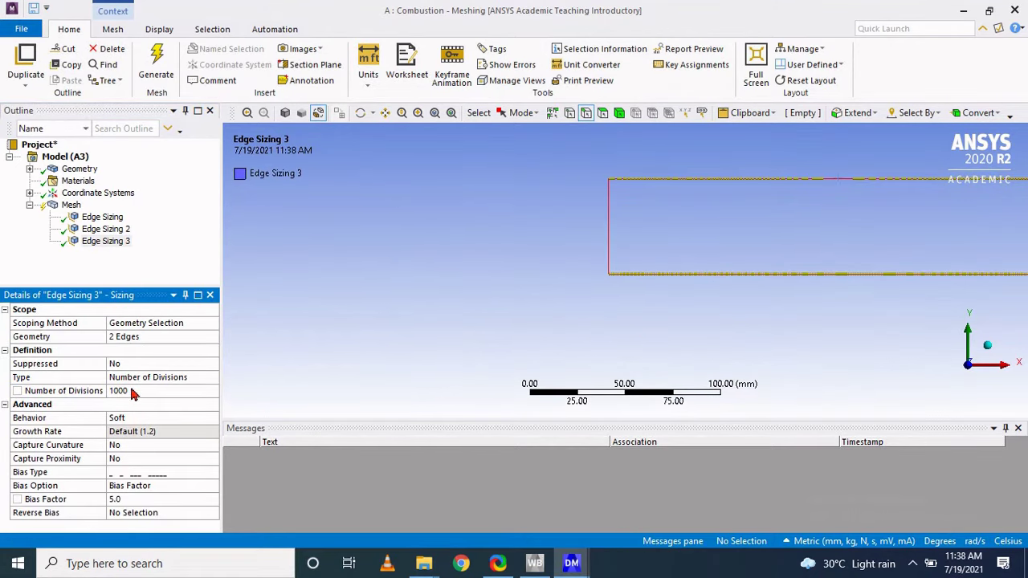
Step: Change the bias type of Edge Sizing 3 to the long-to-short pattern
scroll(741, 297, "up", 5)
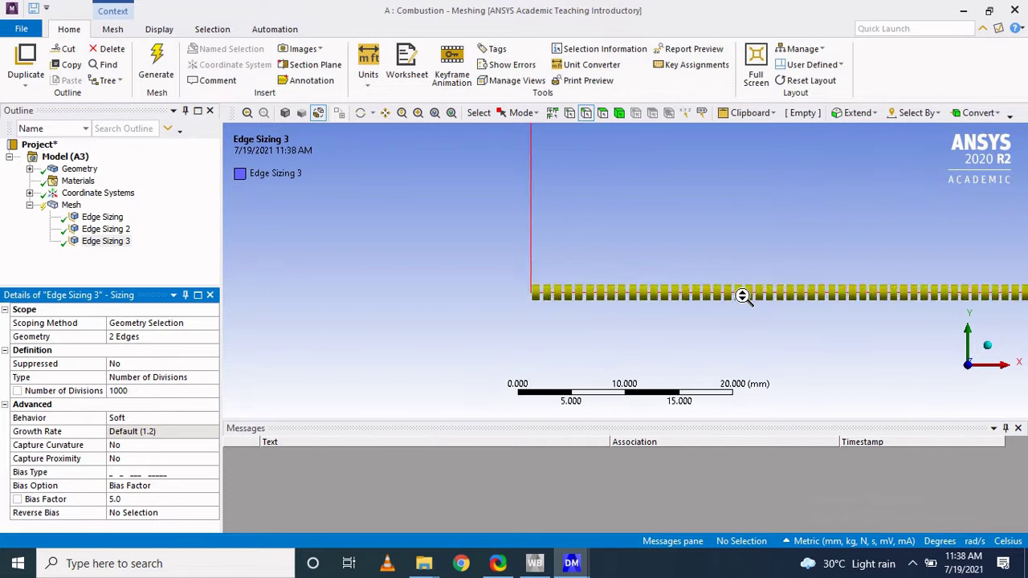
left_click(153, 477)
left_click(212, 472)
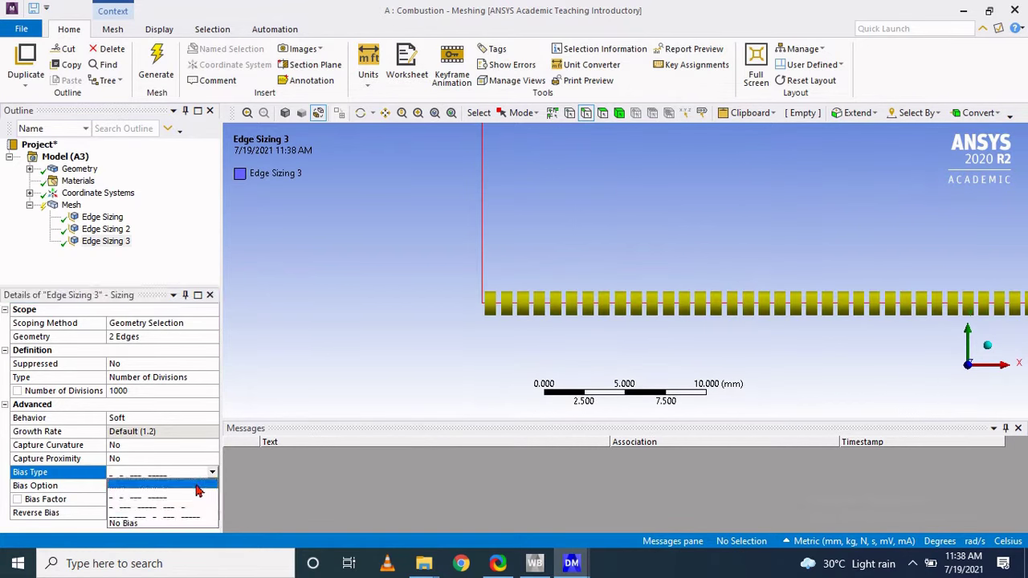
left_click(197, 490)
Step: Assign the upper 500 mm edge as the reverse bias edge of Edge Sizing 3
left_click(385, 113)
left_click_drag(487, 206, 442, 353)
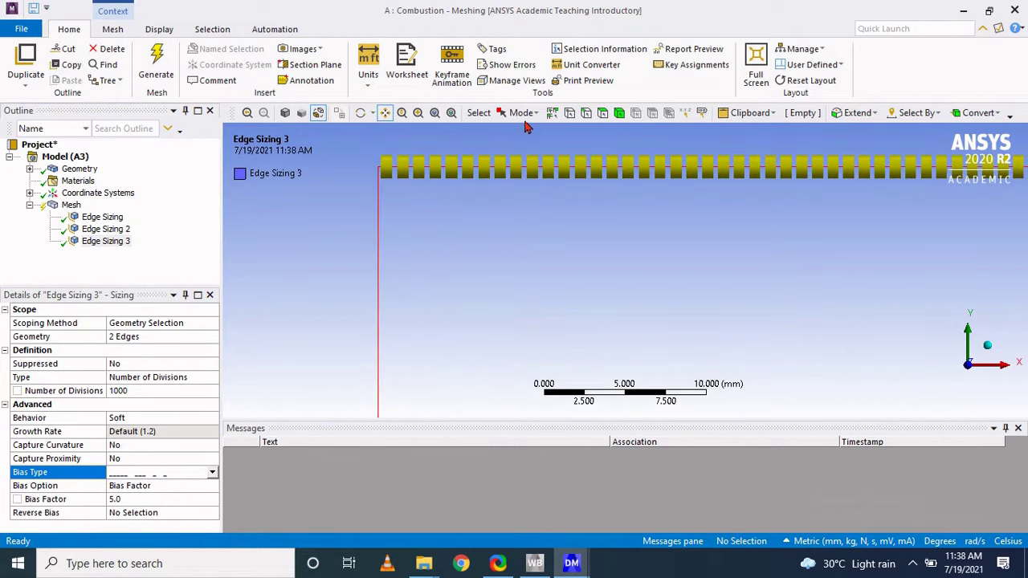
left_click(145, 512)
left_click(586, 112)
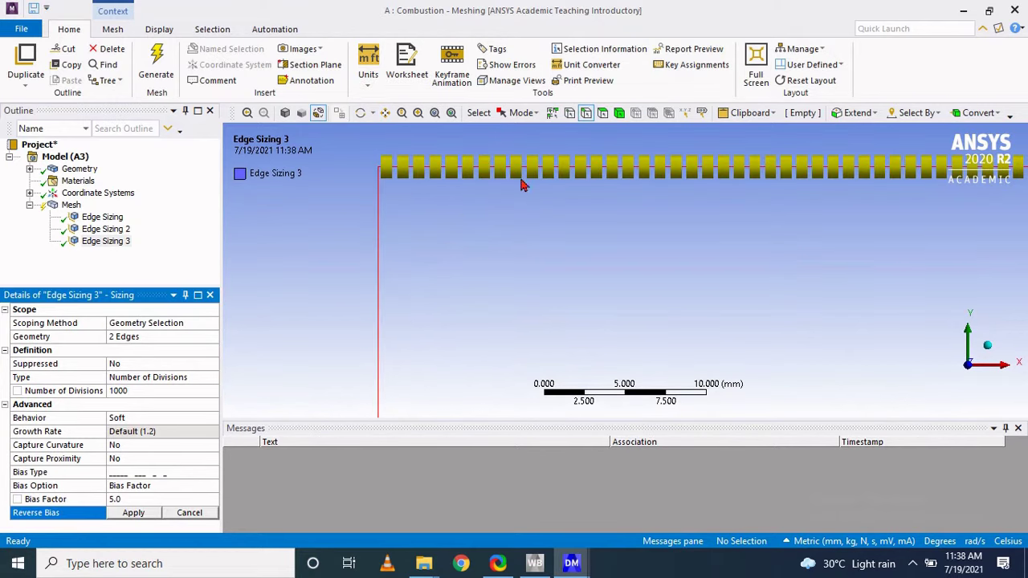
left_click(523, 171)
left_click(147, 514)
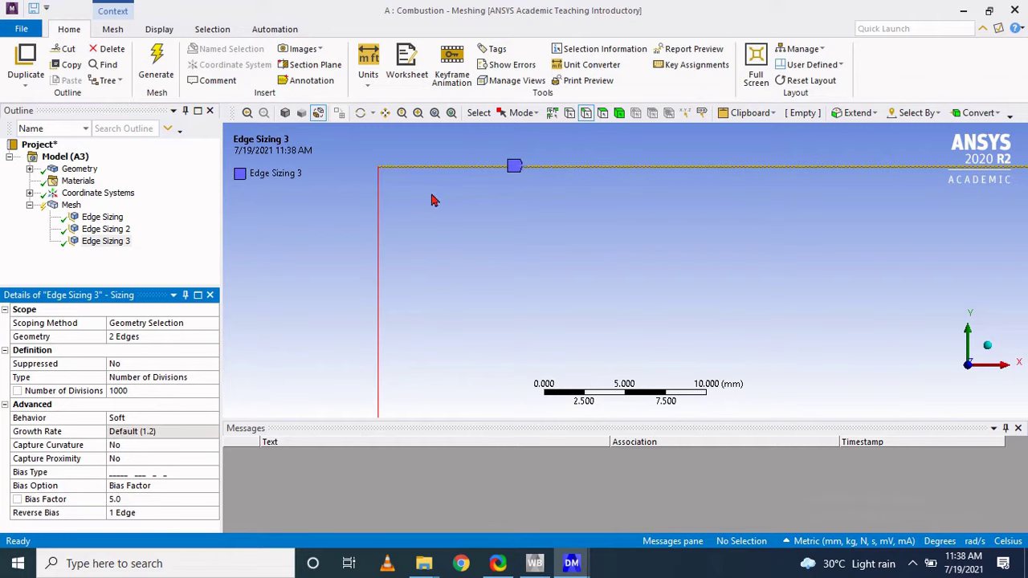
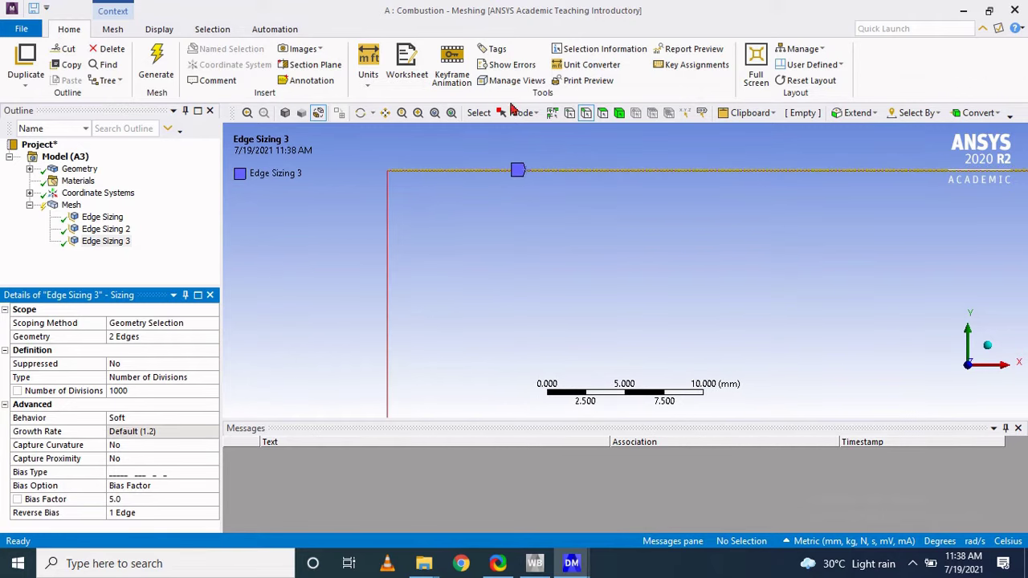
Step: Insert a fourth mesh sizing scoped to the 50 mm vertical edge at the chamber's right end
left_click(384, 113)
left_click_drag(401, 165, 547, 197)
scroll(608, 300, "up", 2)
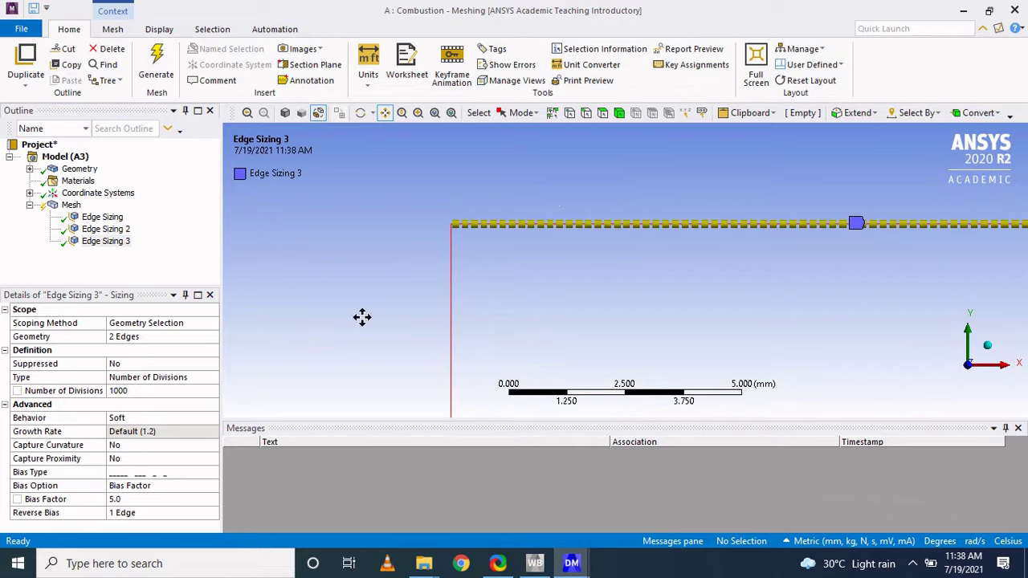
scroll(635, 298, "down", 6)
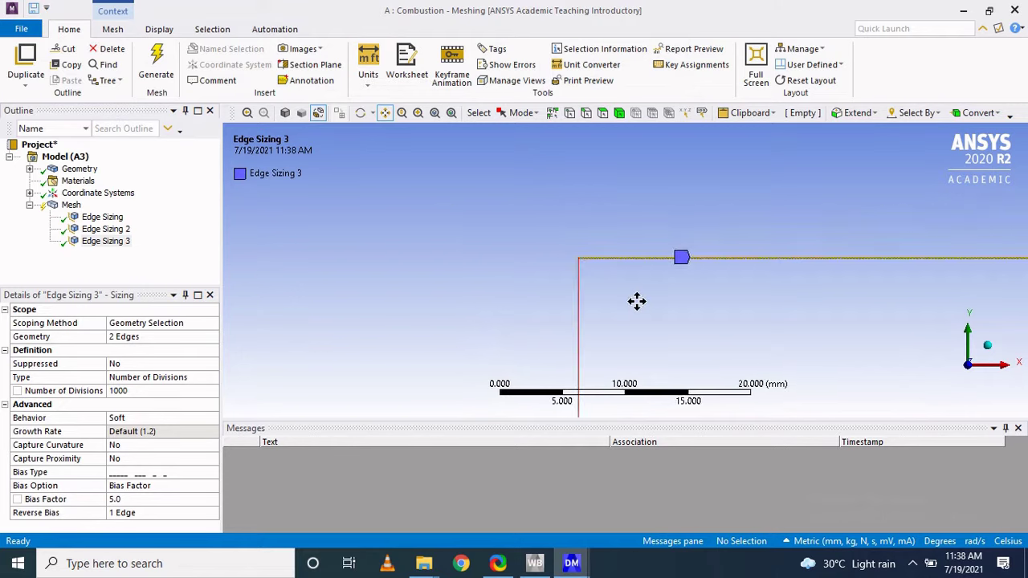
left_click_drag(745, 299, 298, 177)
scroll(718, 230, "down", 3)
left_click_drag(750, 246, 482, 252)
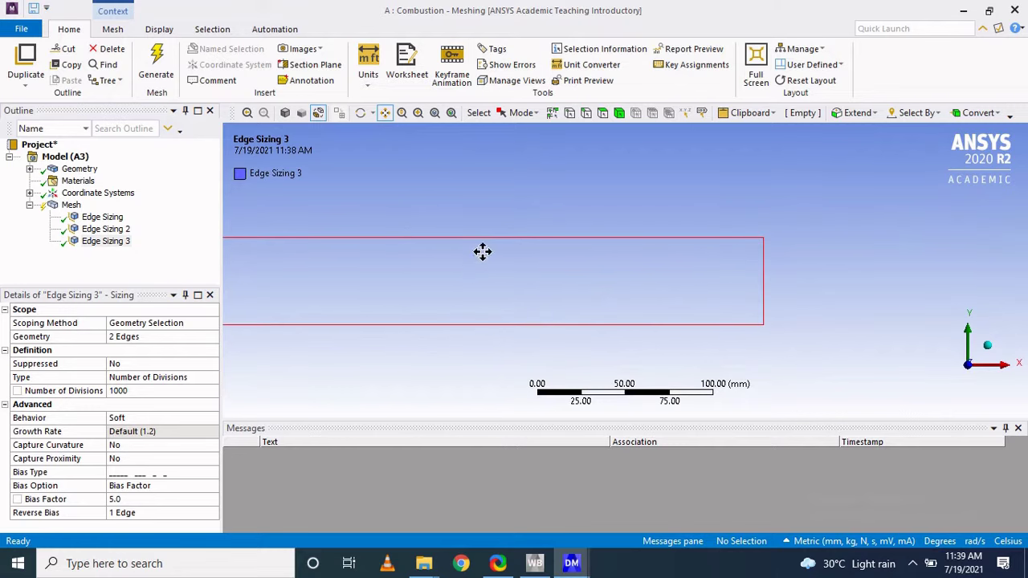
right_click(76, 205)
mouse_move(113, 209)
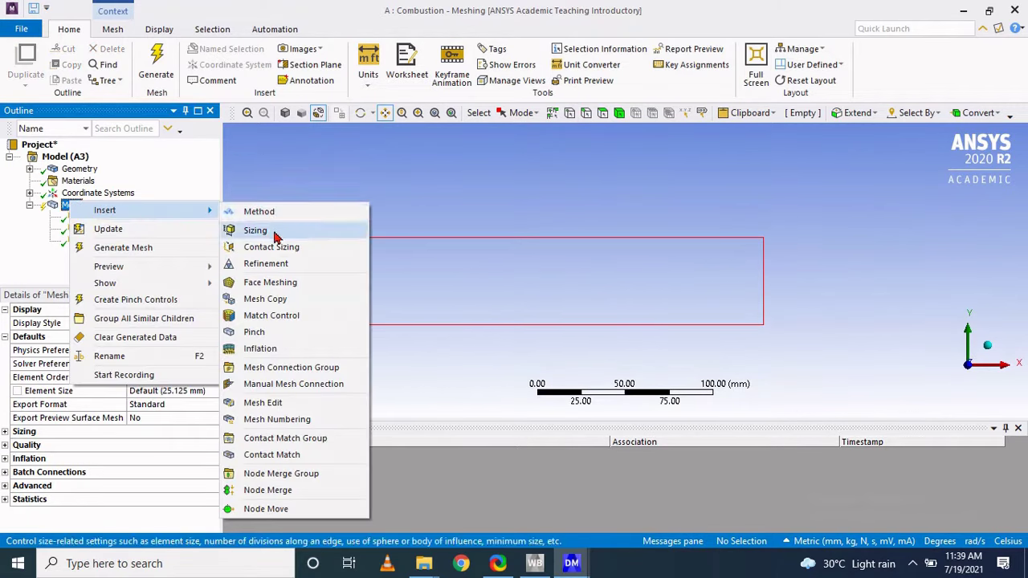
left_click(275, 233)
left_click(585, 116)
left_click(763, 291)
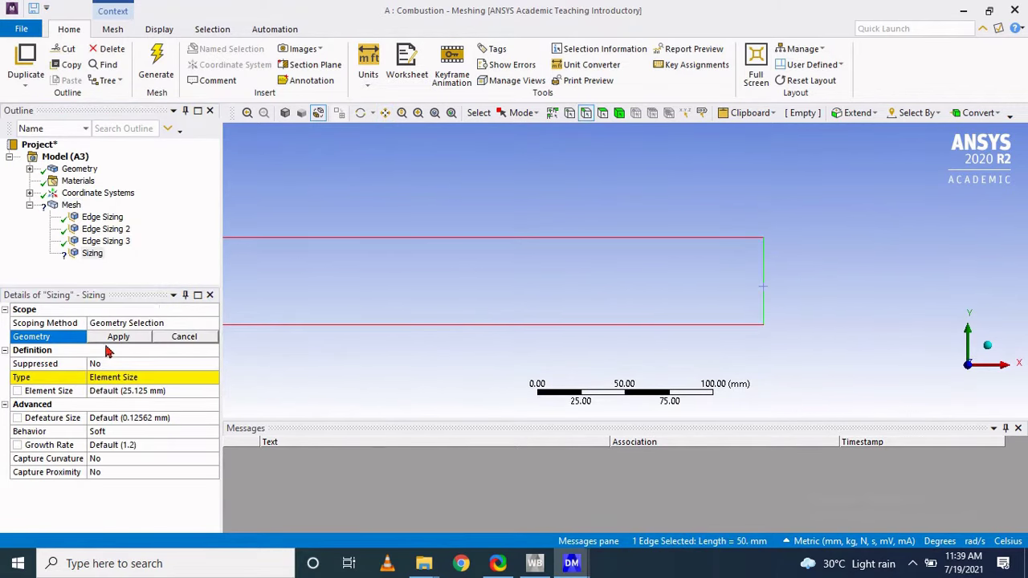
left_click(118, 337)
Step: Set the type of Edge Sizing 4 to Number of Divisions with 150 divisions
left_click(137, 377)
left_click(212, 378)
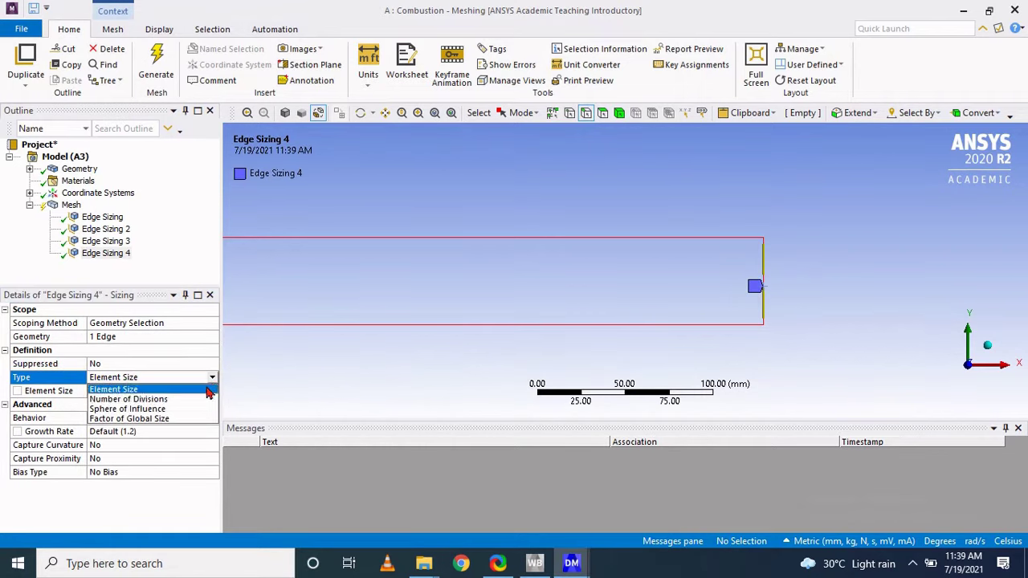
left_click(153, 396)
left_click(150, 395)
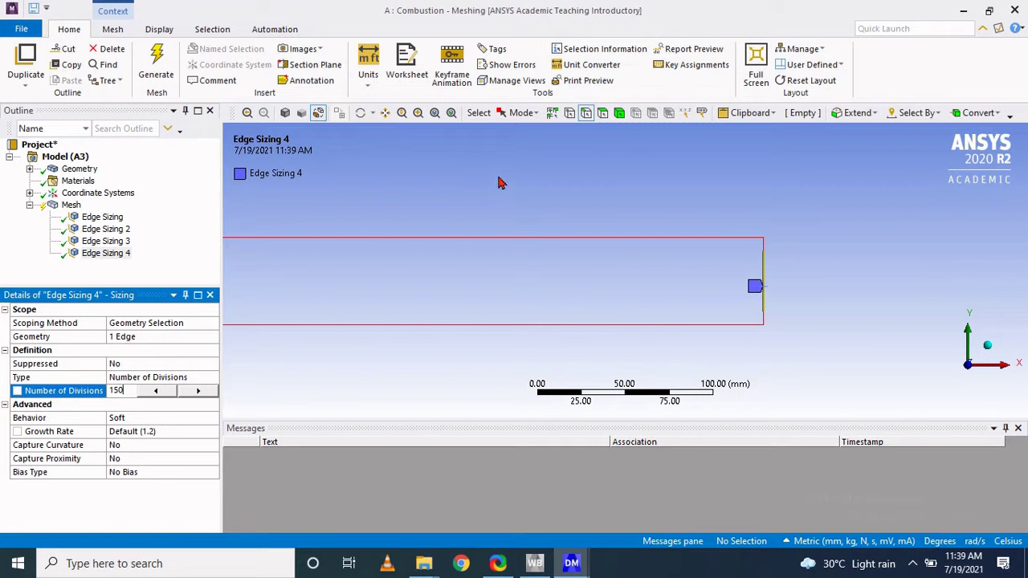
left_click(180, 256)
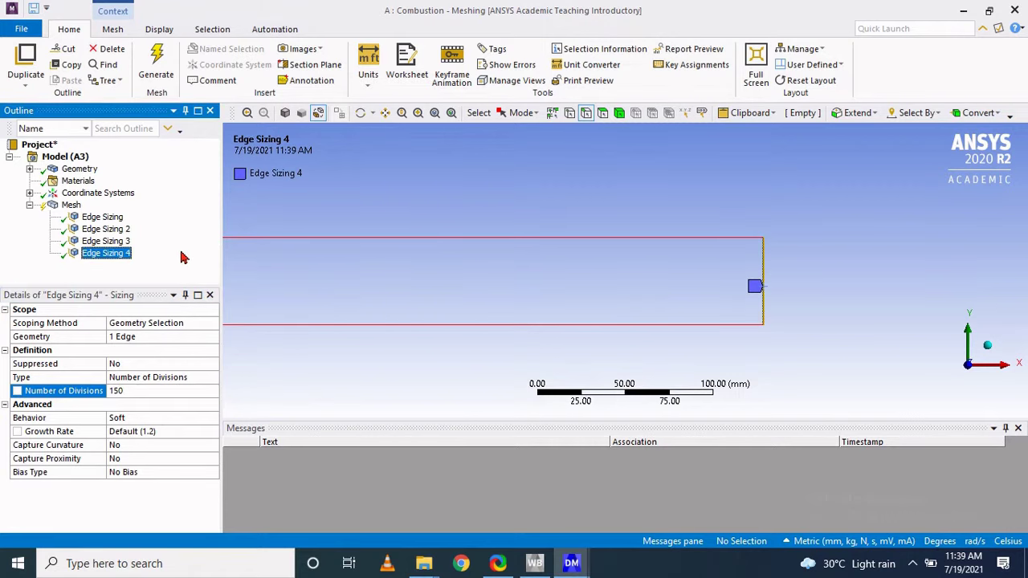
Step: Generate the mesh from the four edge sizings
left_click(98, 192)
left_click(71, 205)
left_click(155, 64)
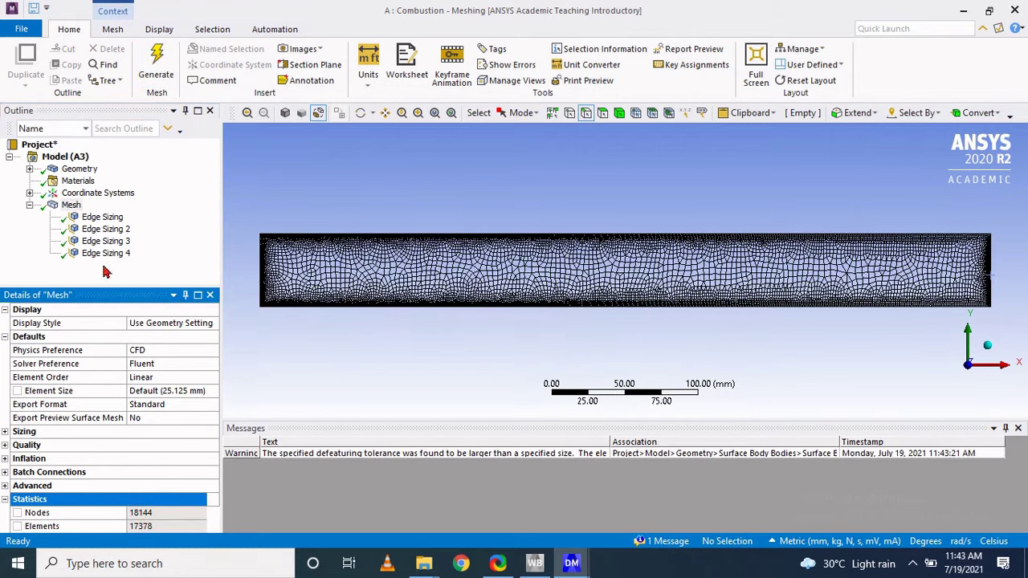
Step: Insert a Face Meshing control on the chamber surface and regenerate the mesh
right_click(70, 206)
mouse_move(145, 217)
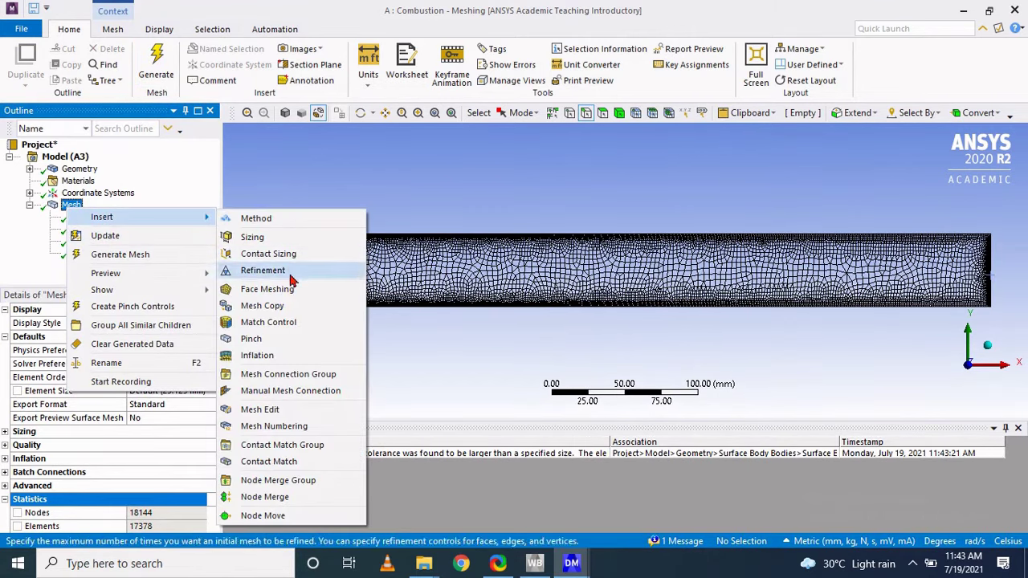
left_click(268, 288)
left_click(436, 294)
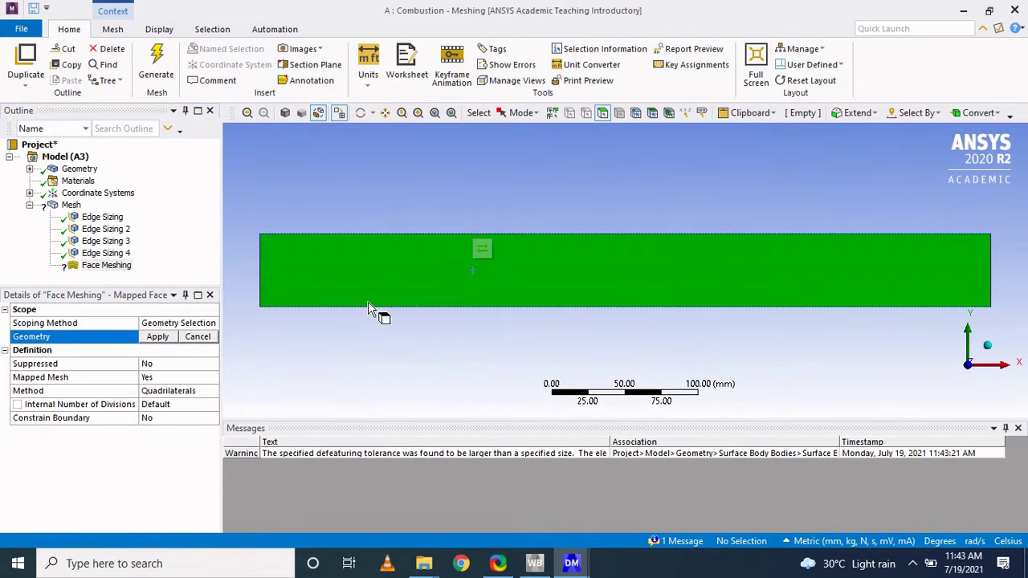
left_click(157, 336)
left_click(156, 64)
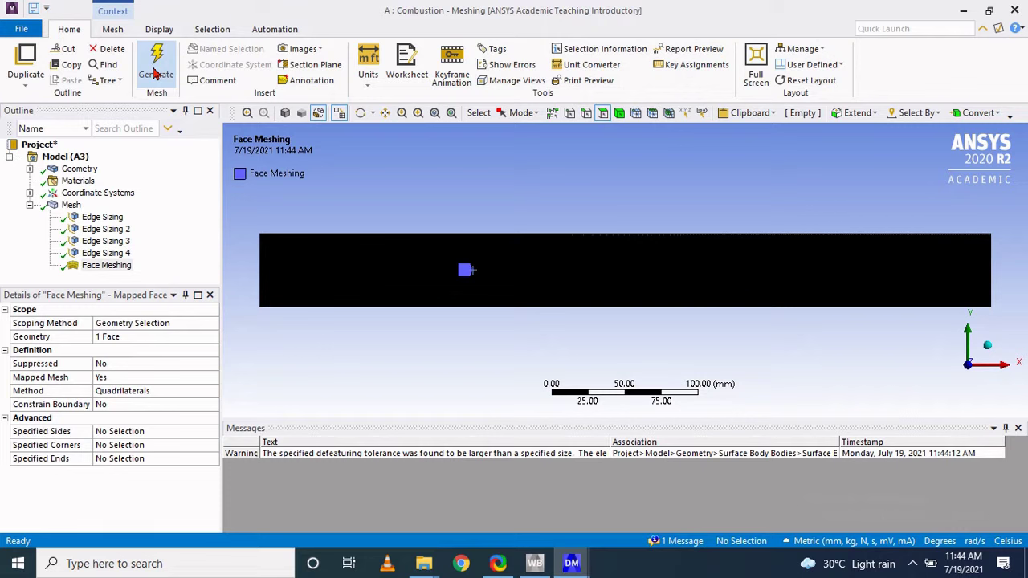
Step: Examine the mapped mesh closely around the chamber's lower-left corner
left_click(71, 205)
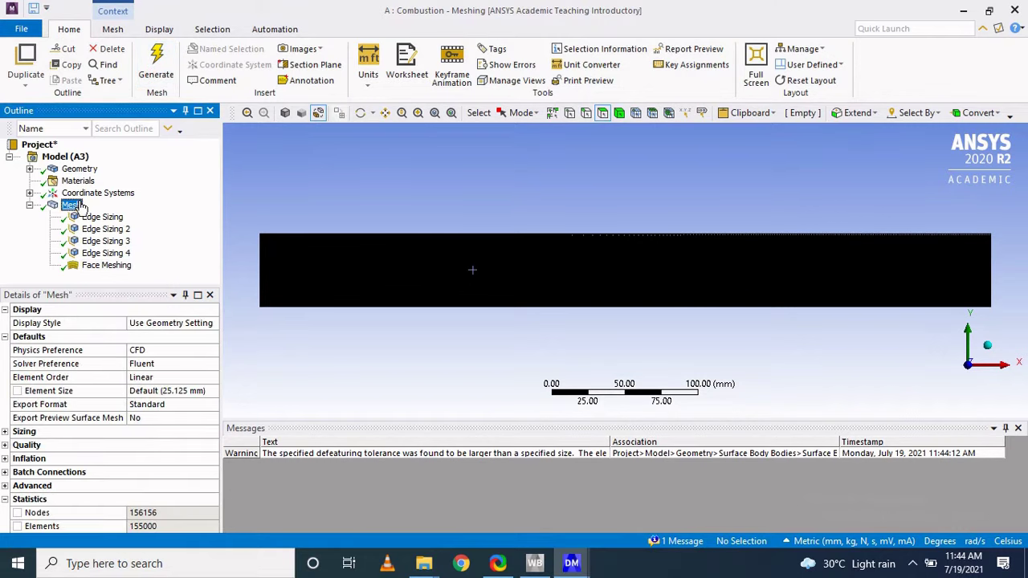
scroll(405, 272, "up", 5)
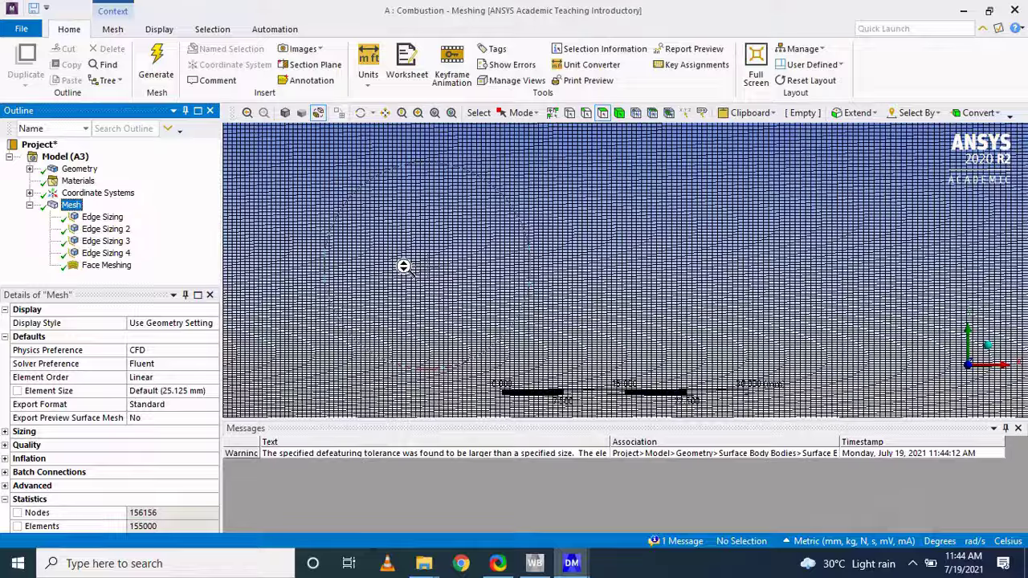
left_click(384, 113)
left_click_drag(340, 305, 699, 298)
scroll(700, 298, "up", 5)
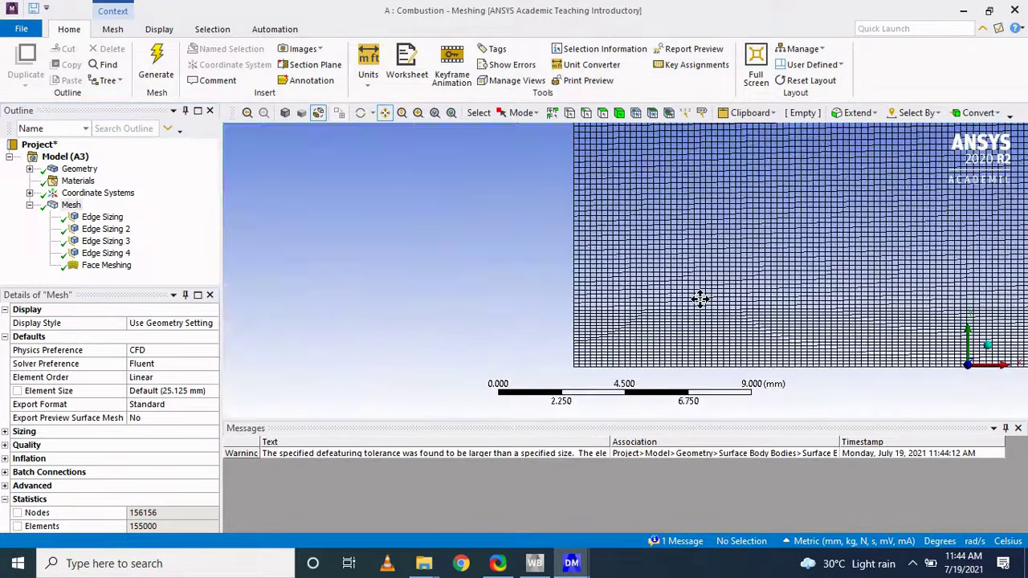
scroll(699, 298, "down", 6)
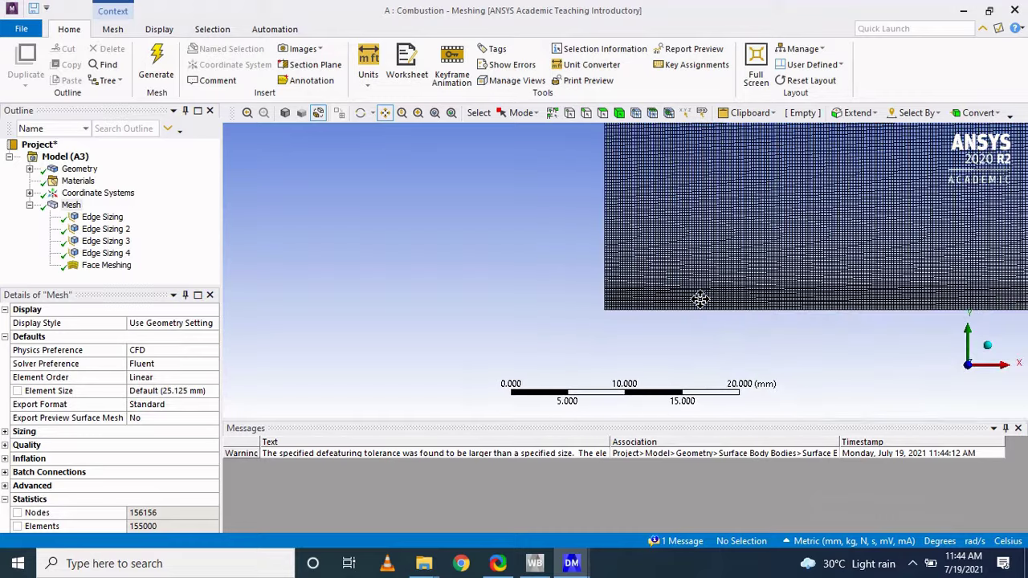
Step: Create a named selection "Fuel in" from the 2 mm lower segment of the left edge
left_click(30, 205)
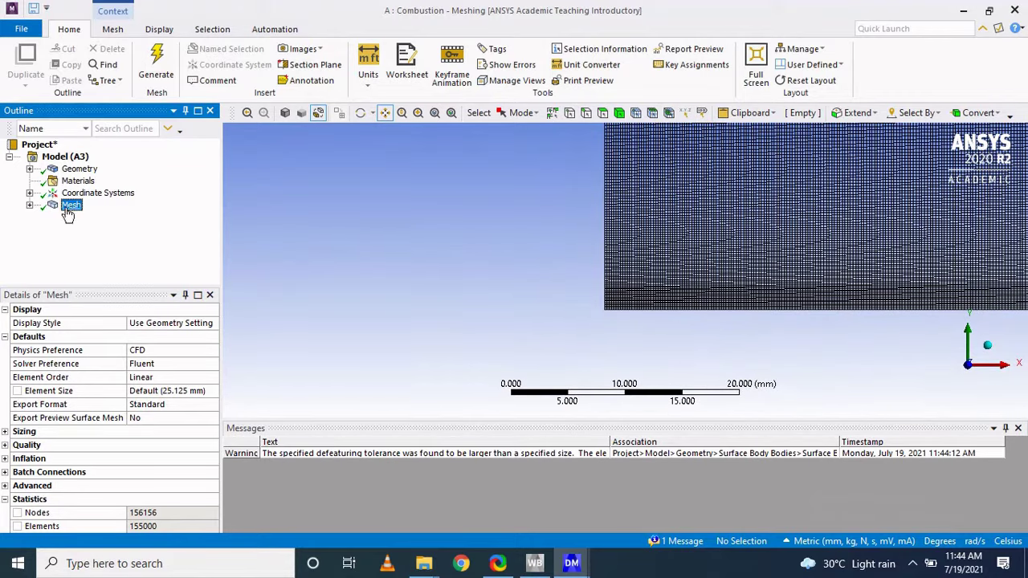
left_click(585, 112)
left_click(607, 302)
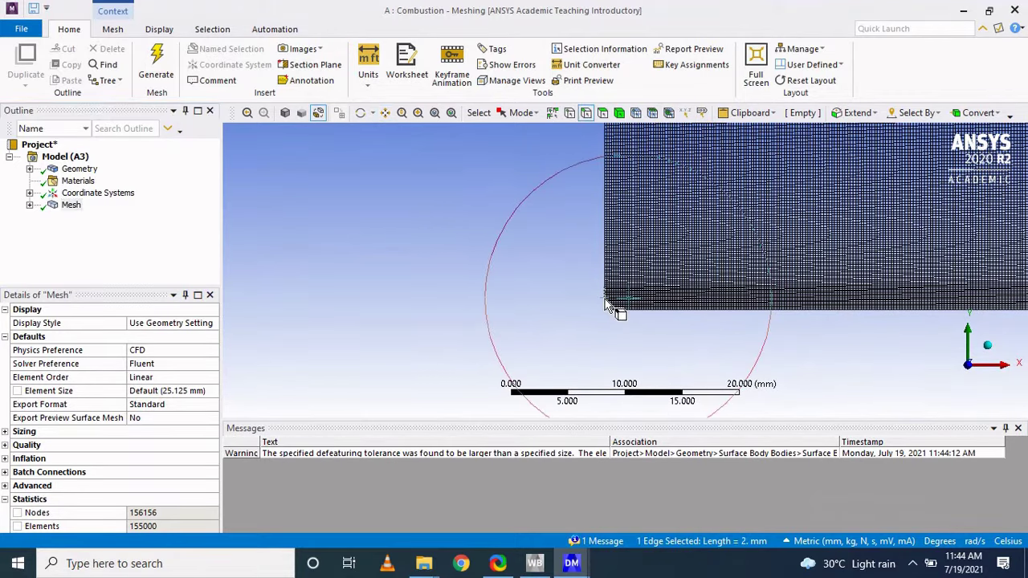
right_click(608, 300)
left_click(626, 311)
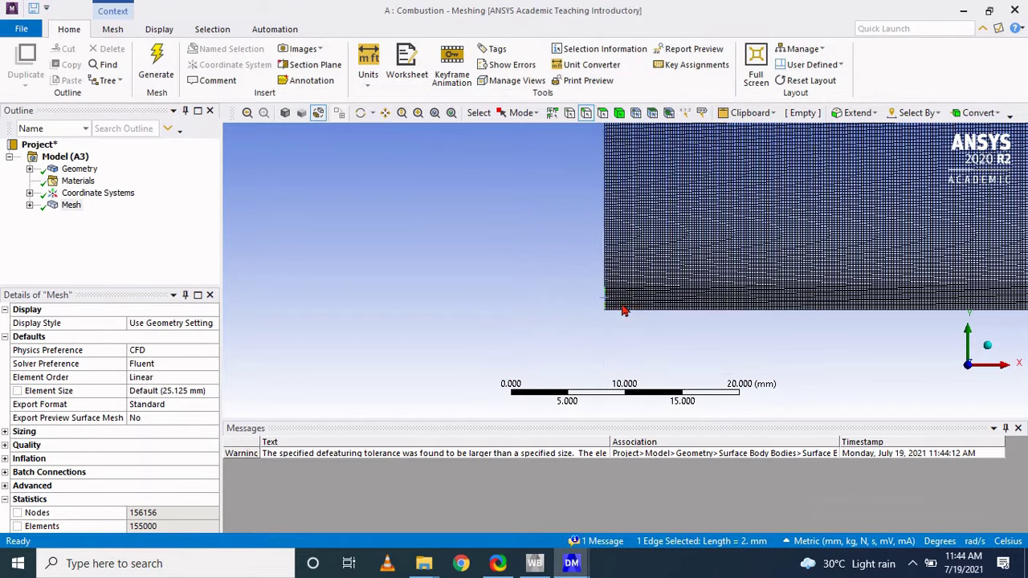
type("Fuel in")
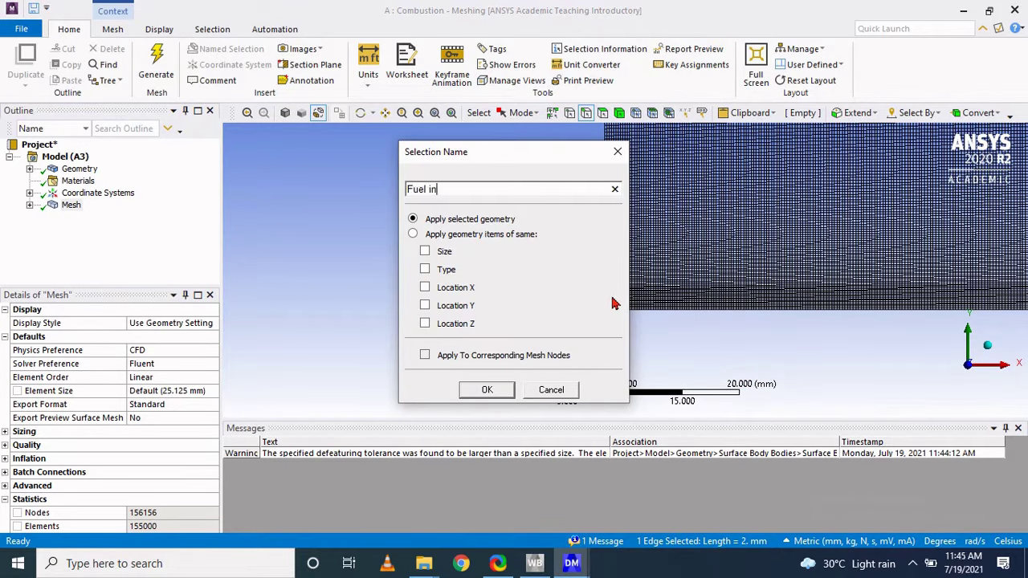
left_click(492, 390)
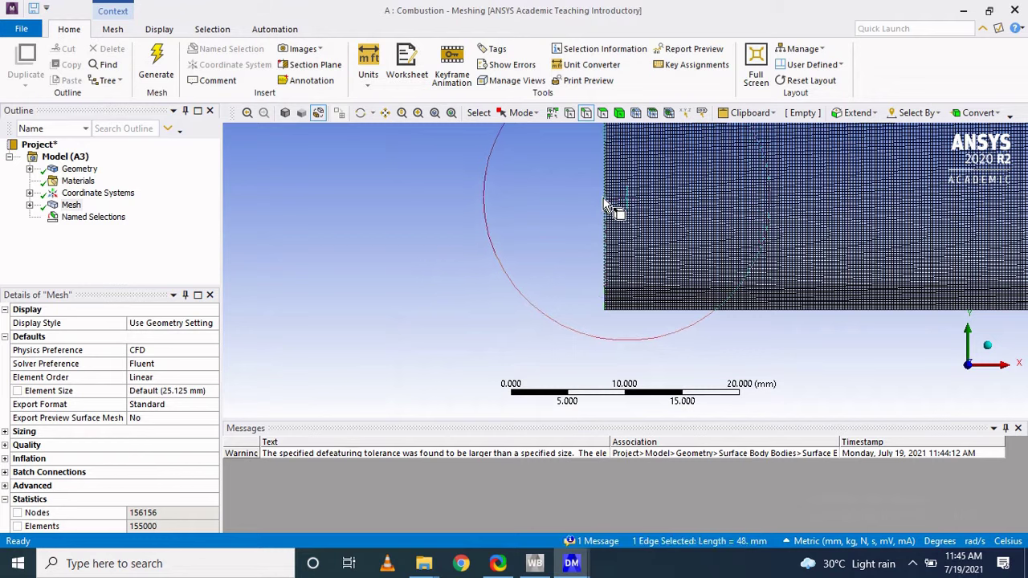
Step: Create a named selection "Air inlet" from the 48 mm segment of the left edge
right_click(605, 206)
left_click(666, 480)
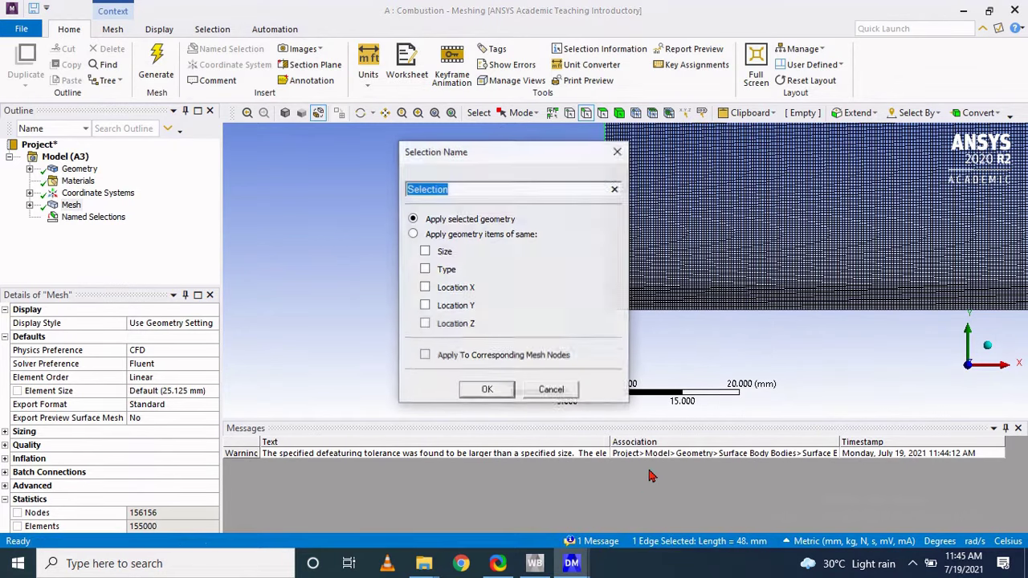
type("Air inlet")
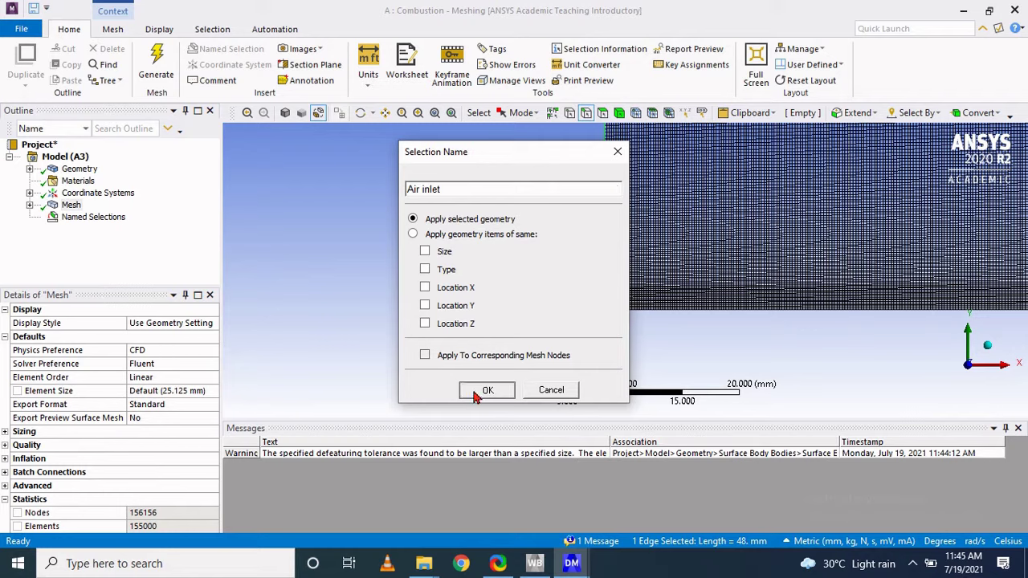
left_click(487, 389)
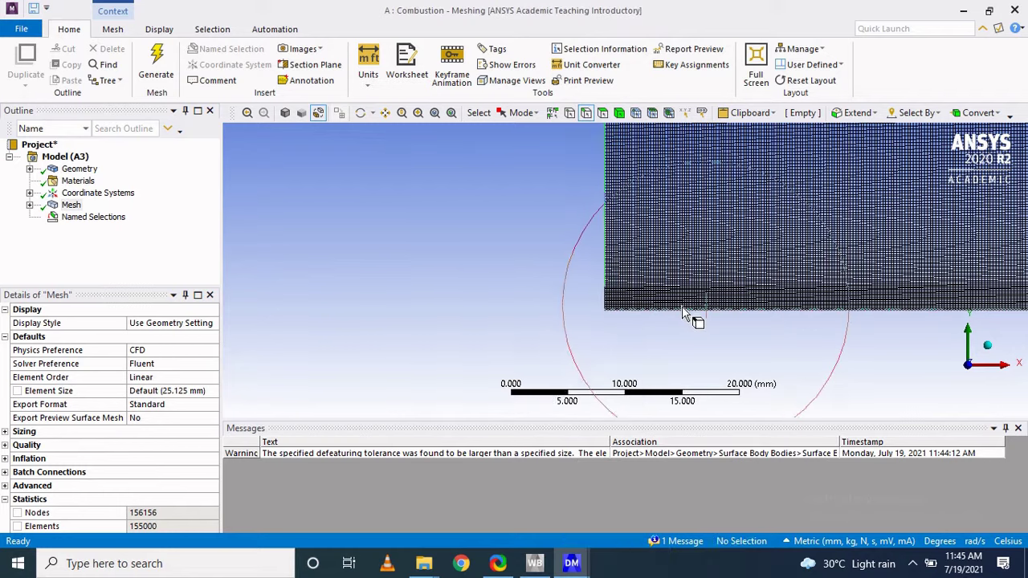
Step: Create a named selection "Axis" from the chamber's 500 mm lower edge
right_click(684, 310)
left_click(692, 310)
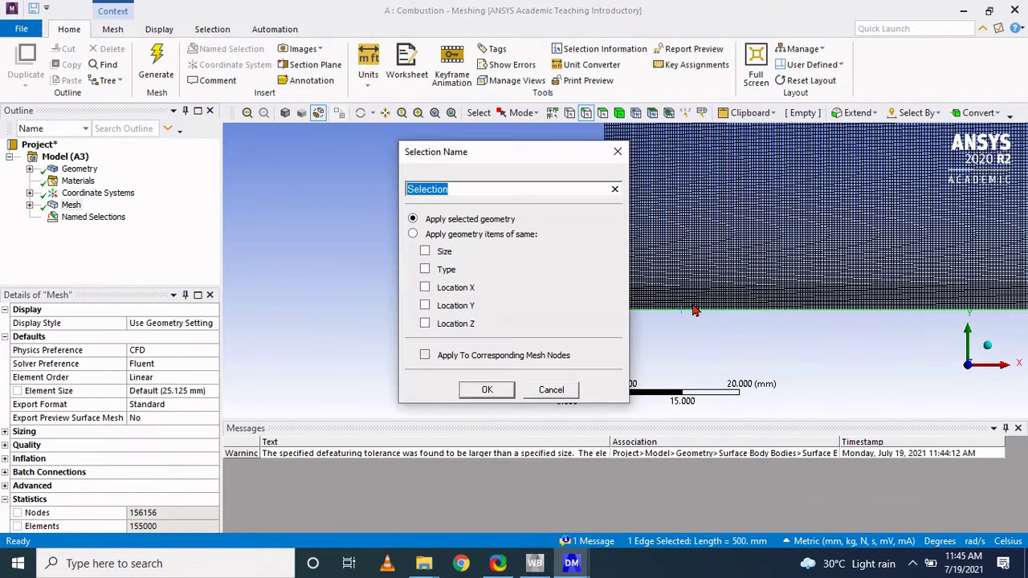
type("Axis")
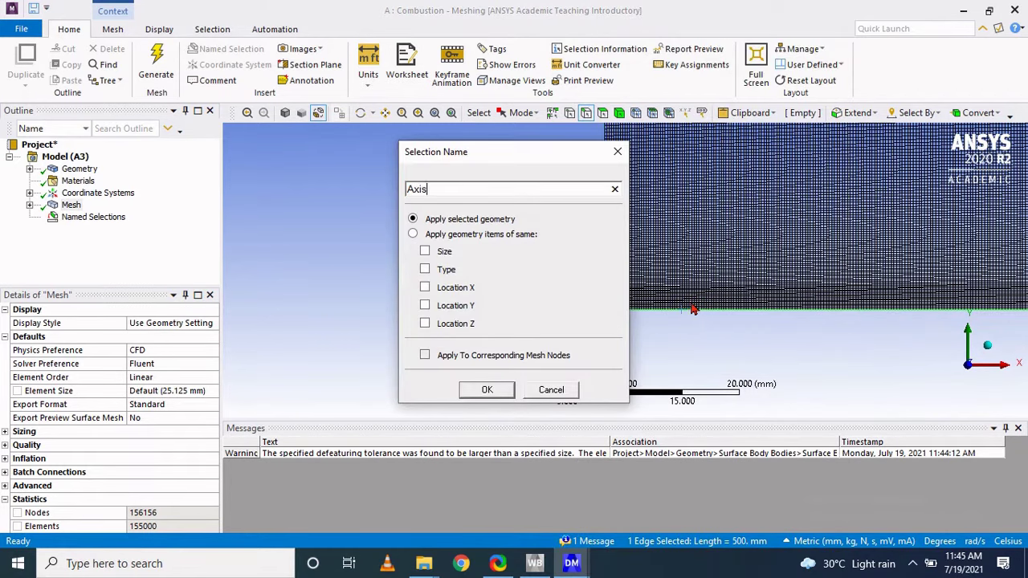
left_click(488, 390)
Step: Create a named selection "Outlet" from the chamber's 50 mm right edge
scroll(523, 361, "down", 5)
scroll(624, 274, "down", 2)
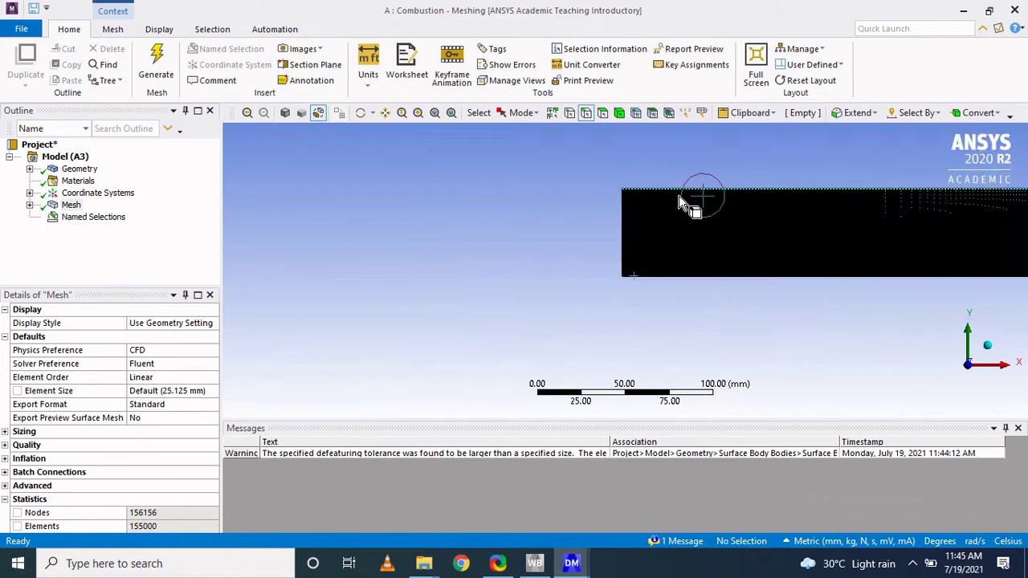
left_click(678, 191)
left_click(384, 113)
left_click_drag(812, 200, 567, 124)
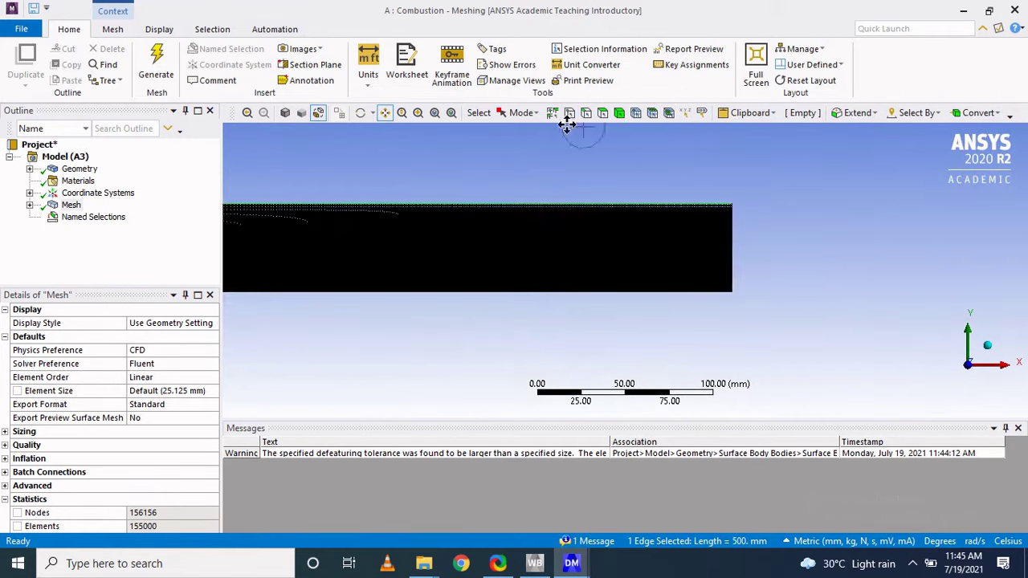
right_click(732, 228)
left_click(804, 481)
type("Outlet")
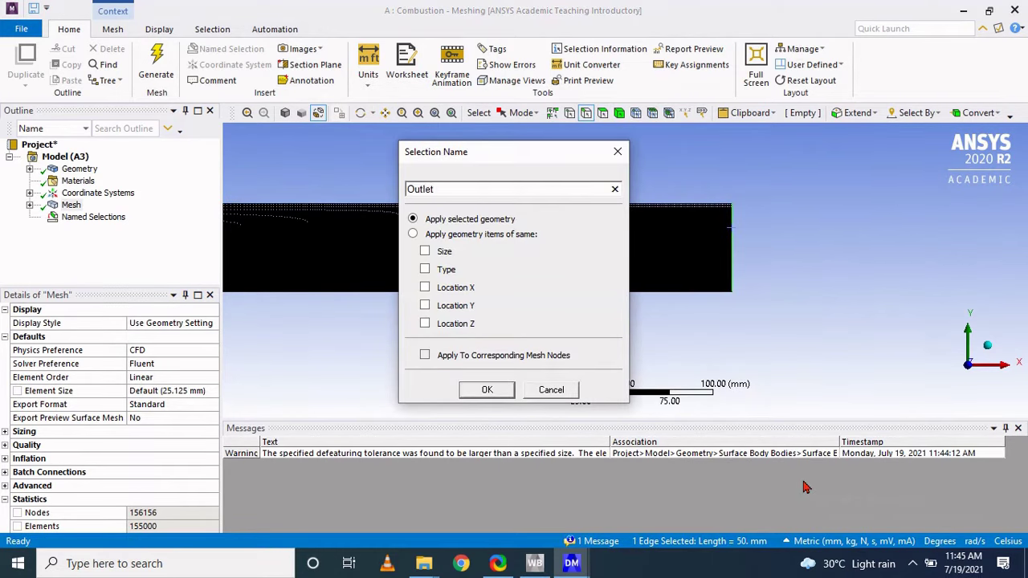
left_click(490, 391)
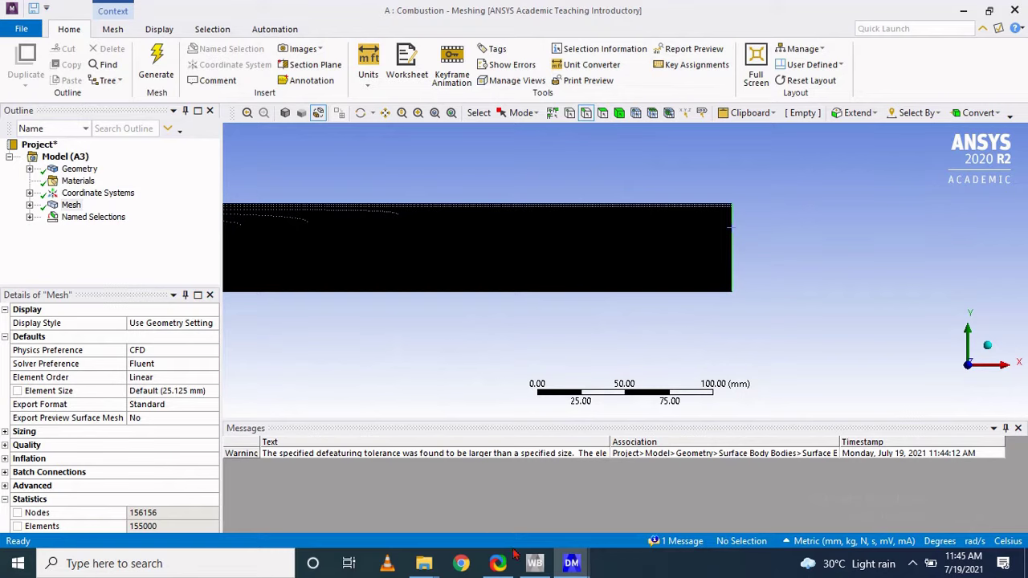
Step: Switch to Workbench and update the Mesh component of the Combustion system
left_click(535, 563)
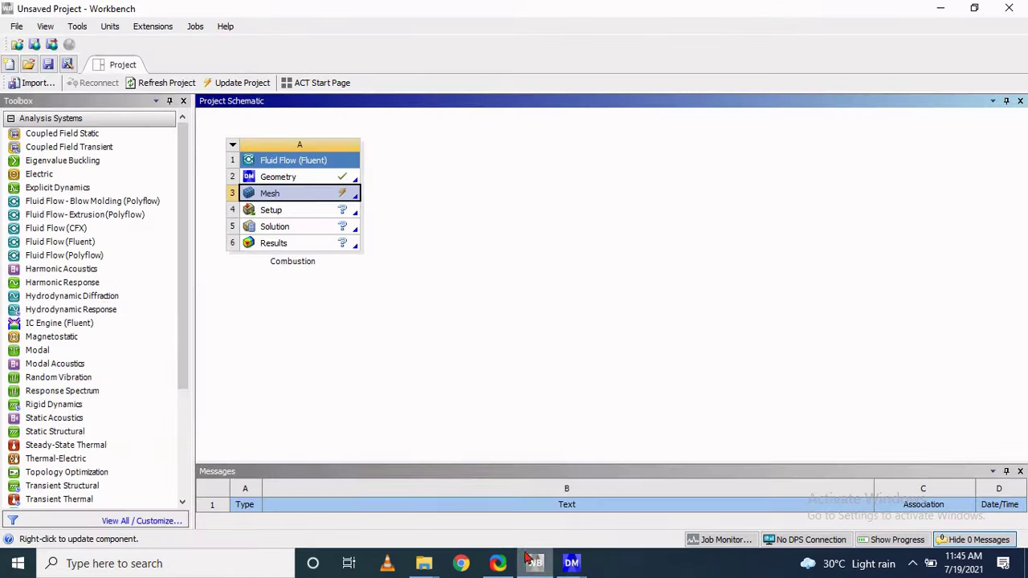
right_click(264, 196)
left_click(326, 274)
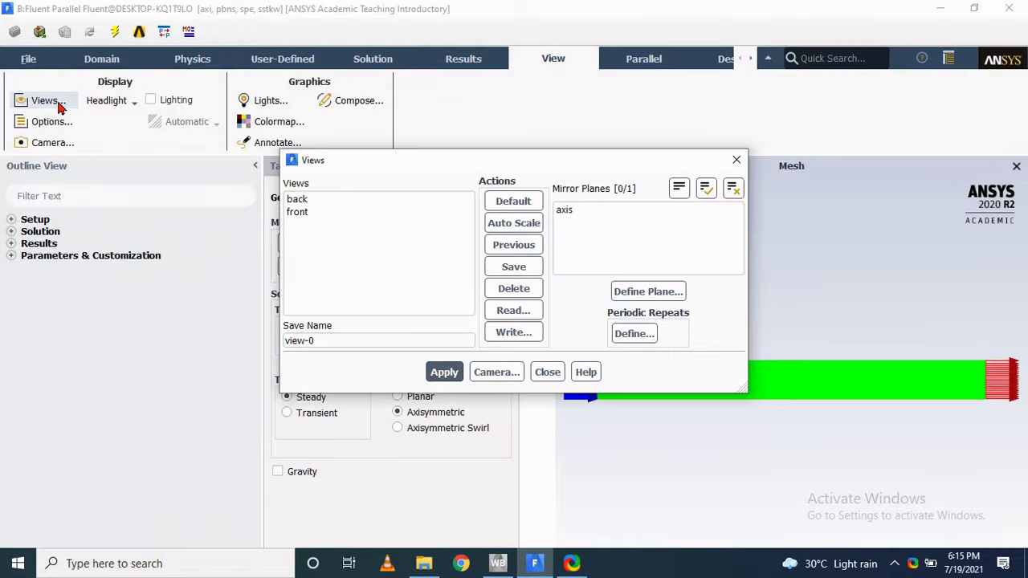
Step: In Fluent, mirror the displayed mesh about the axis plane
left_click(565, 211)
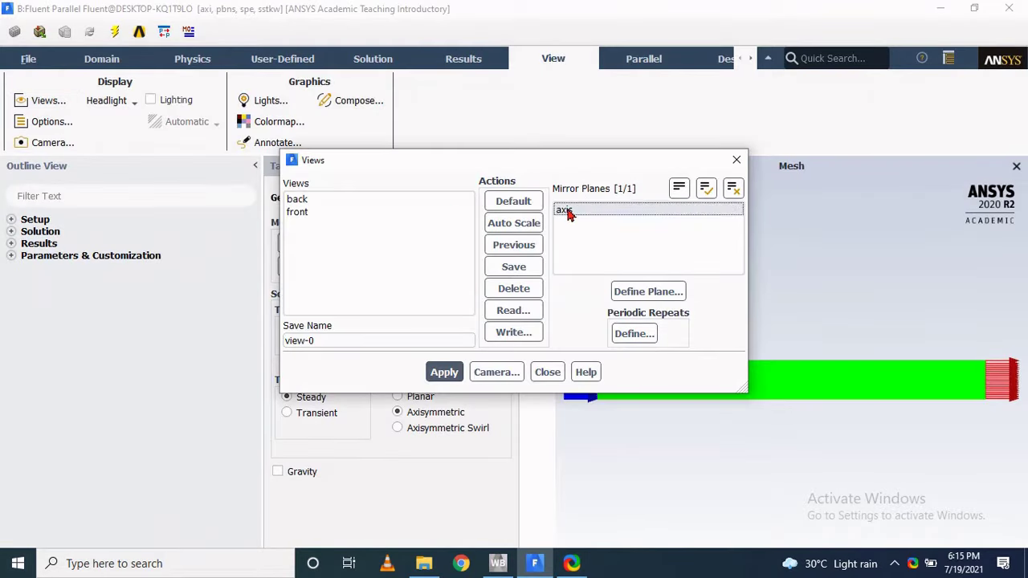
left_click(446, 372)
left_click(547, 372)
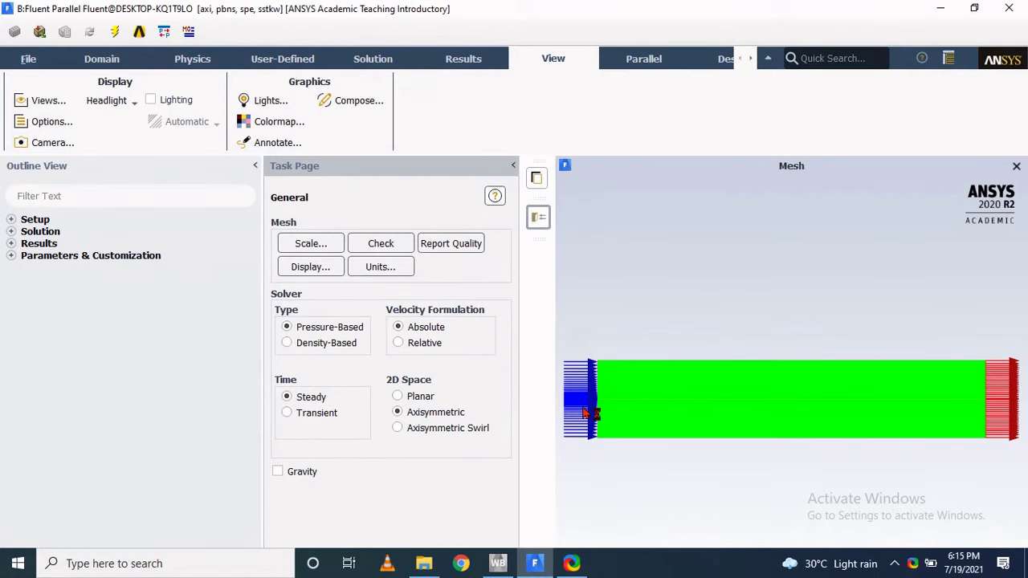
Step: Review the domain extents and length unit in the mesh scaling settings, and run a mesh check
left_click(321, 246)
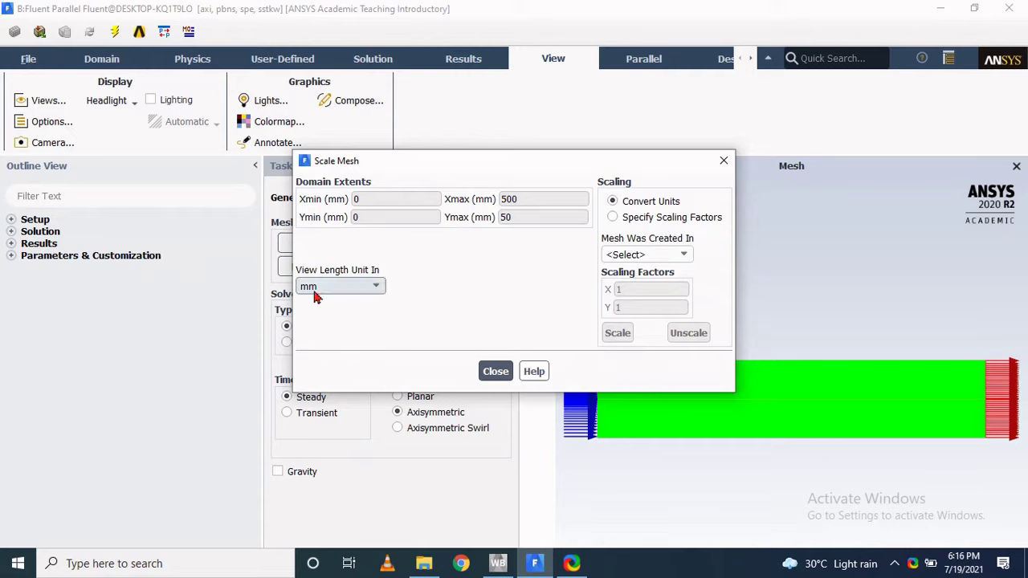
left_click(491, 371)
left_click(403, 253)
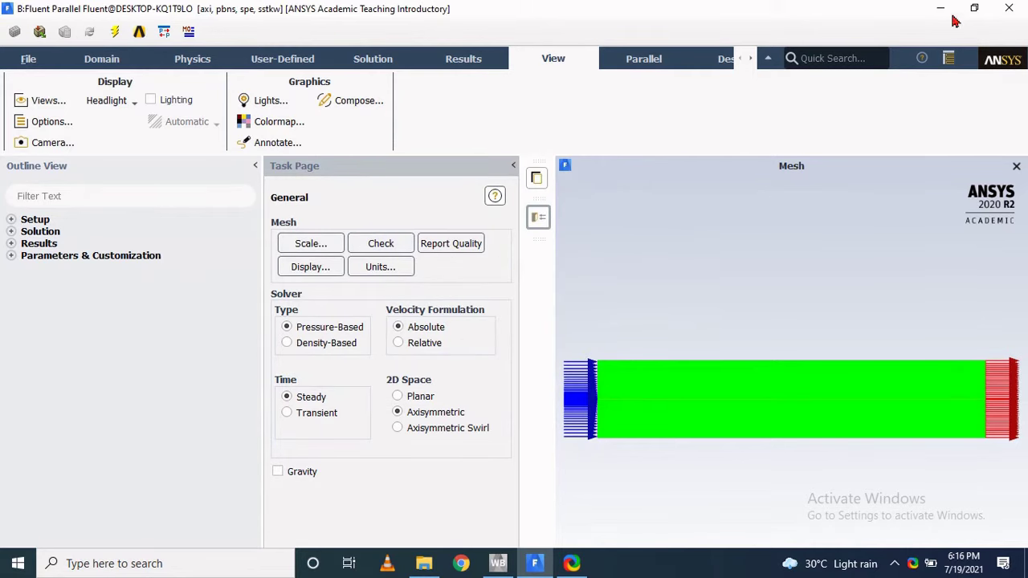
left_click(974, 8)
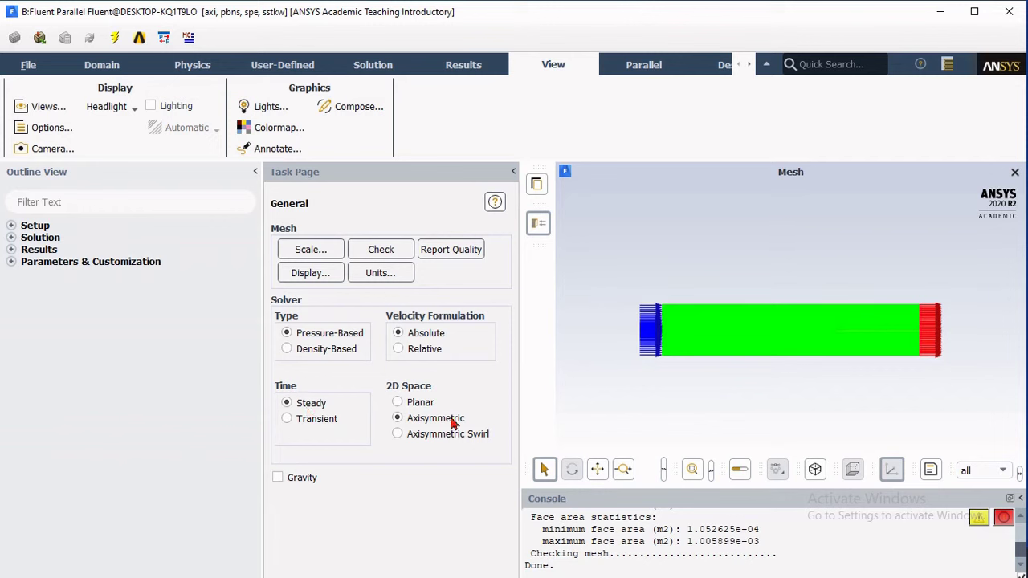
Step: Confirm the Energy model with the Energy Equation enabled
left_click(12, 225)
left_click(27, 253)
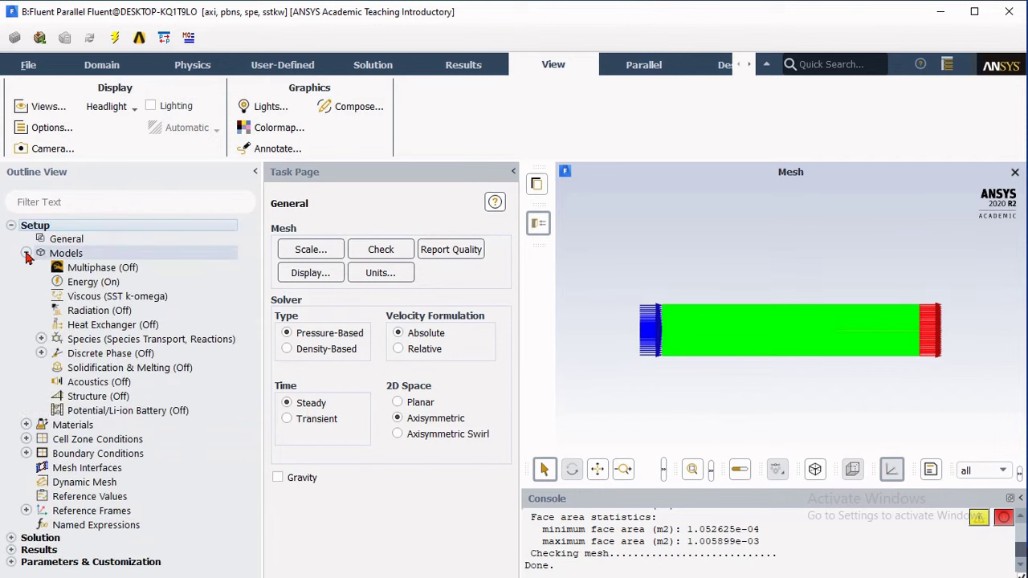
double_click(97, 285)
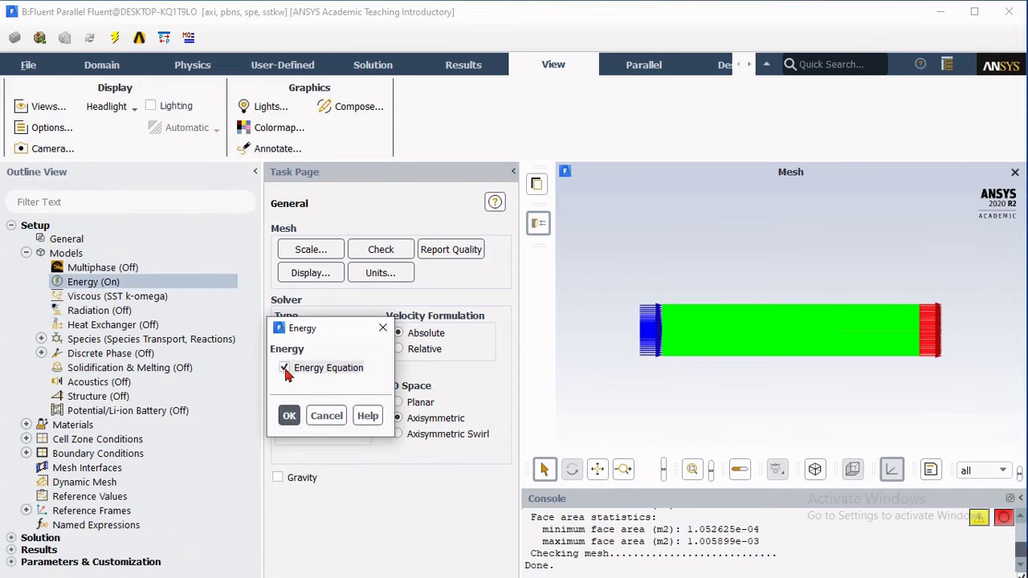
left_click(289, 417)
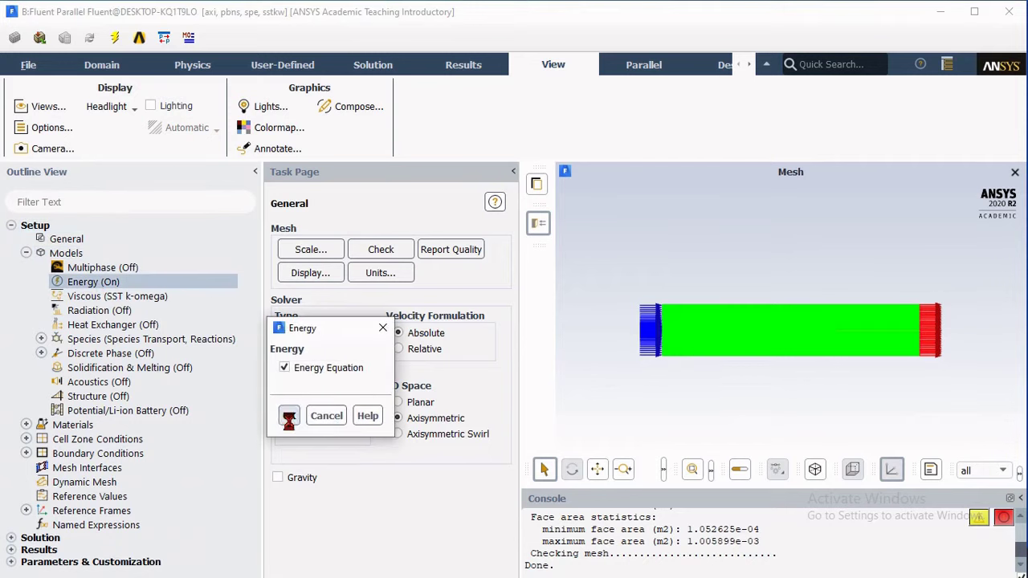
Step: Confirm the viscous model as k-omega (2 eqn) SST with Production Limiter enabled
left_click(149, 301)
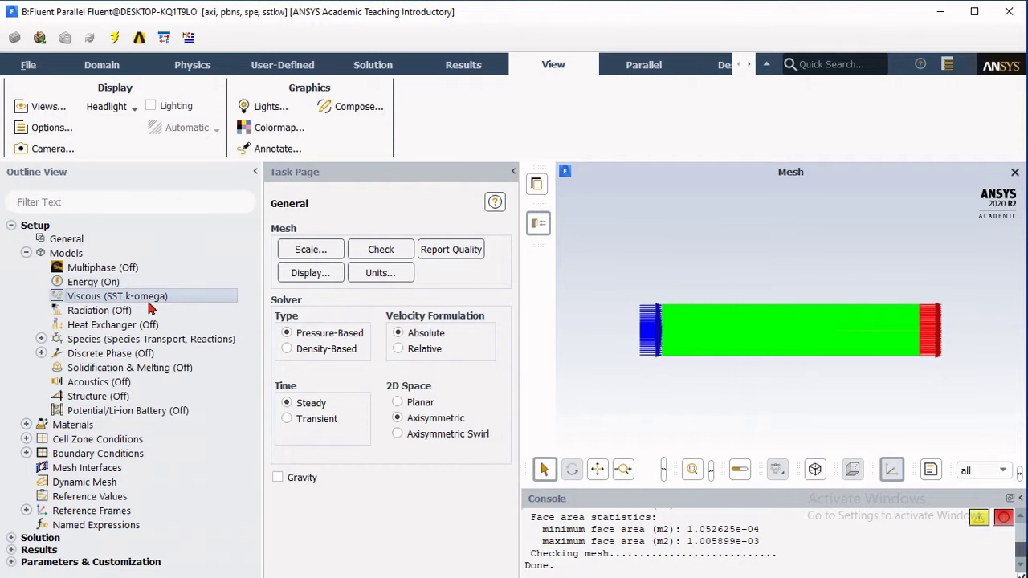
double_click(148, 302)
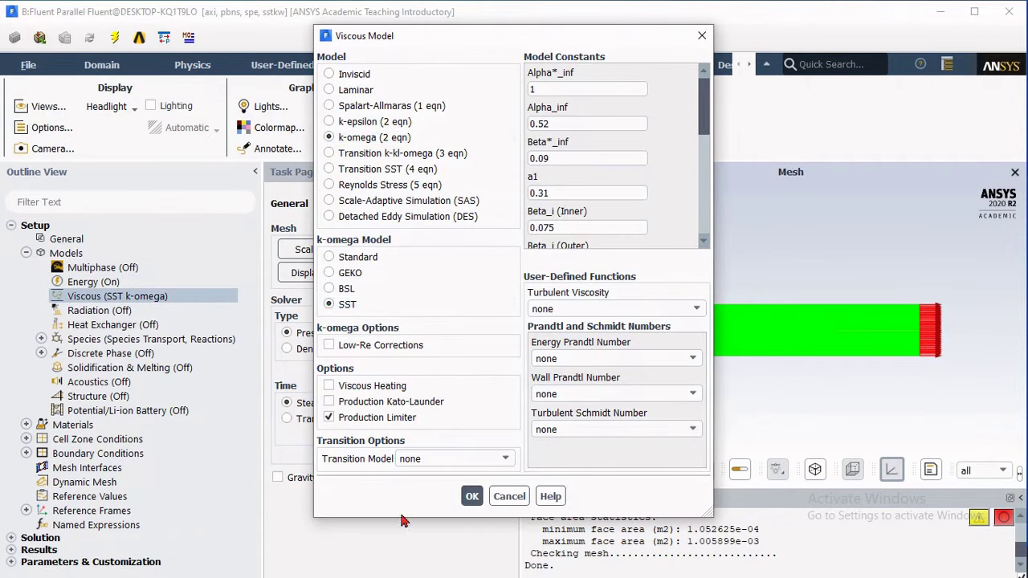
left_click(471, 497)
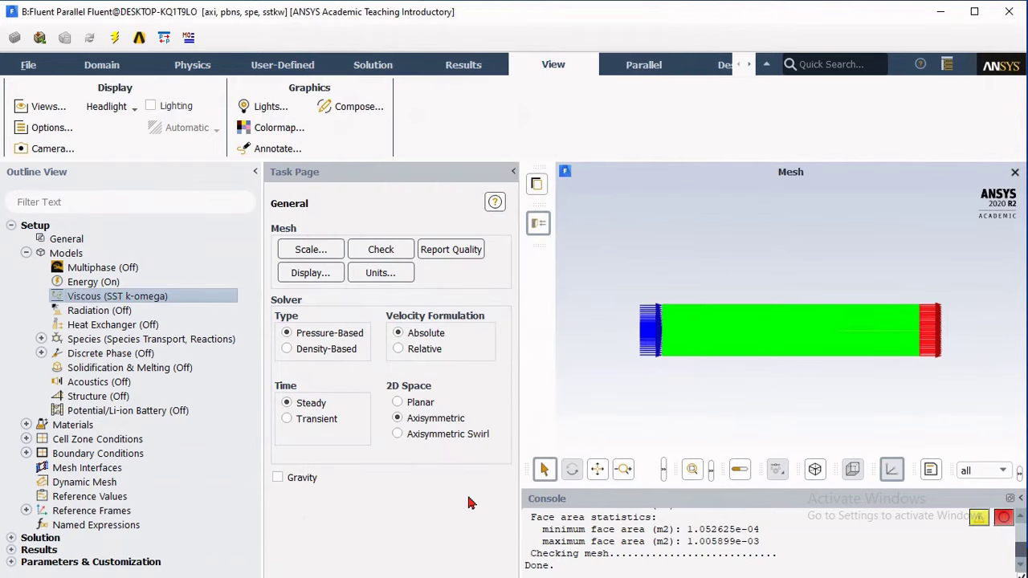
Step: Confirm the Species Transport model with the methane-air mixture, Volumetric reactions and Eddy-Dissipation turbulence-chemistry interaction
left_click(123, 344)
double_click(123, 347)
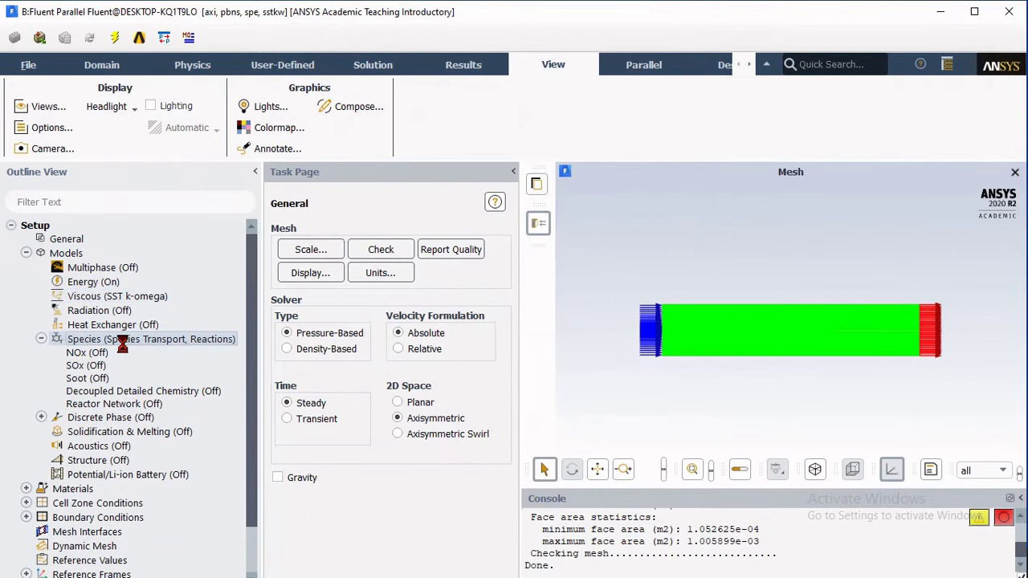
left_click(340, 129)
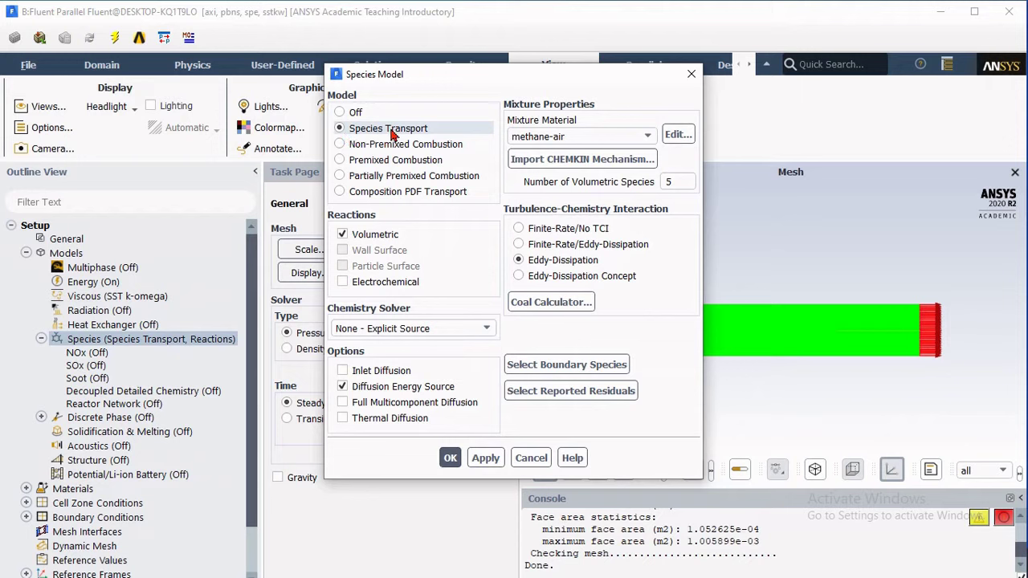
left_click(529, 139)
left_click(529, 138)
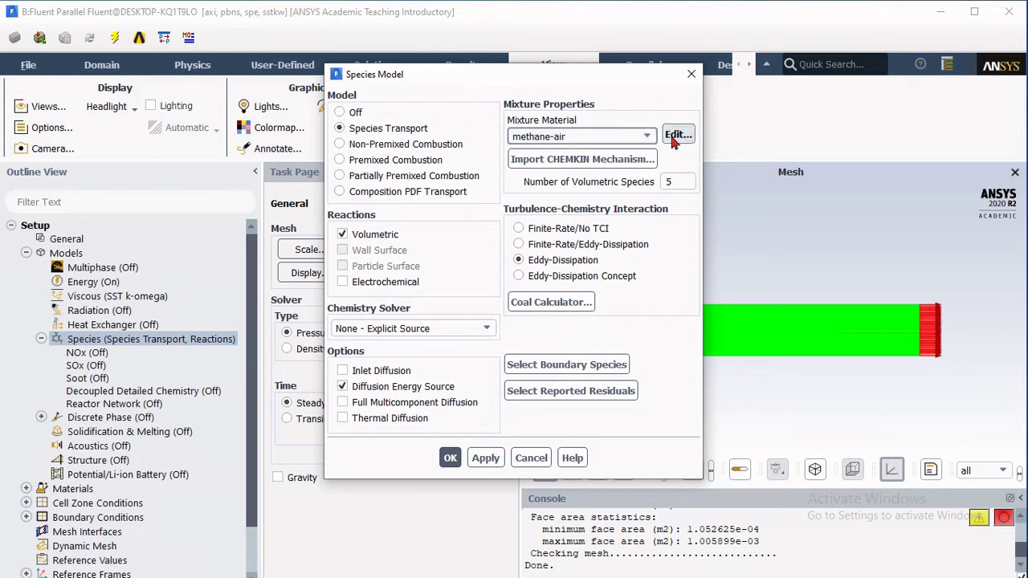
left_click(647, 138)
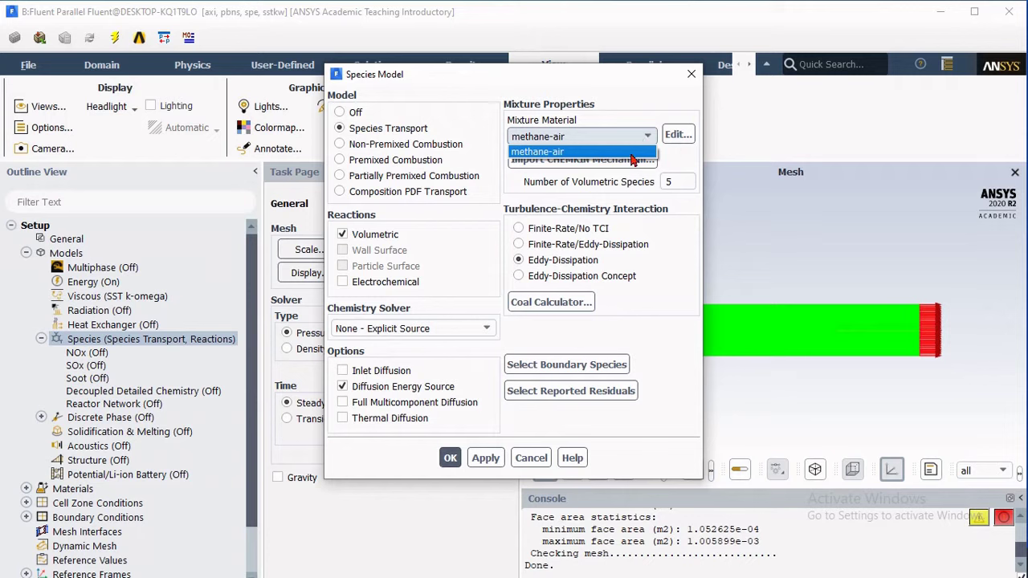
left_click(631, 156)
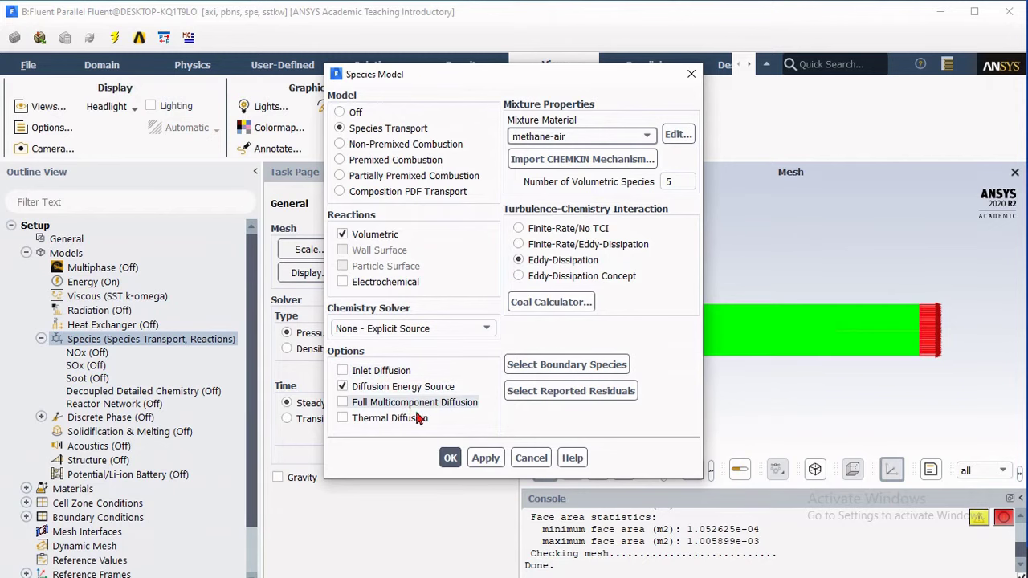
left_click(449, 460)
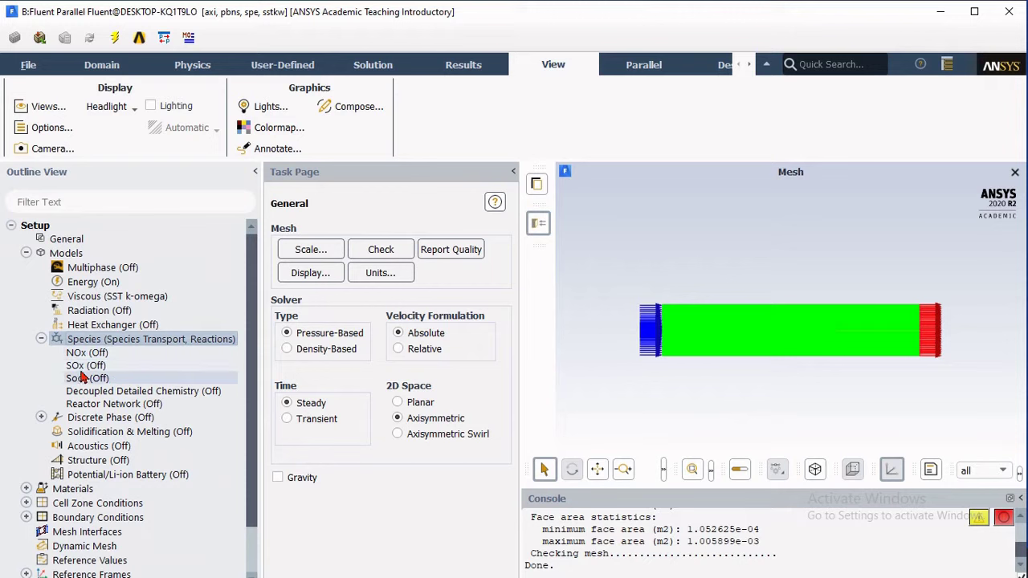
Step: Review the fluid and mixture materials defined in the setup
left_click(40, 340)
left_click(25, 253)
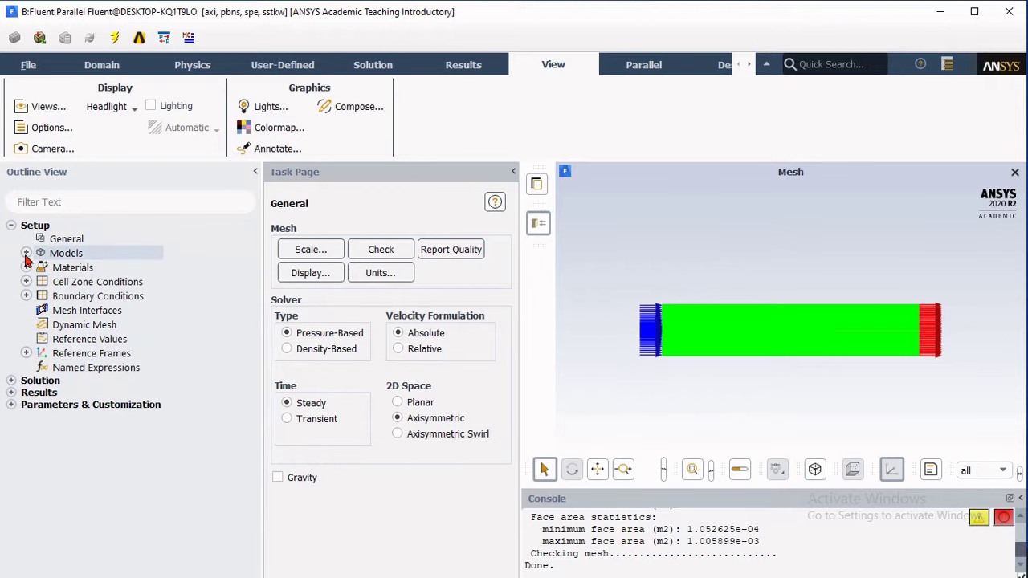
left_click(26, 267)
left_click(41, 282)
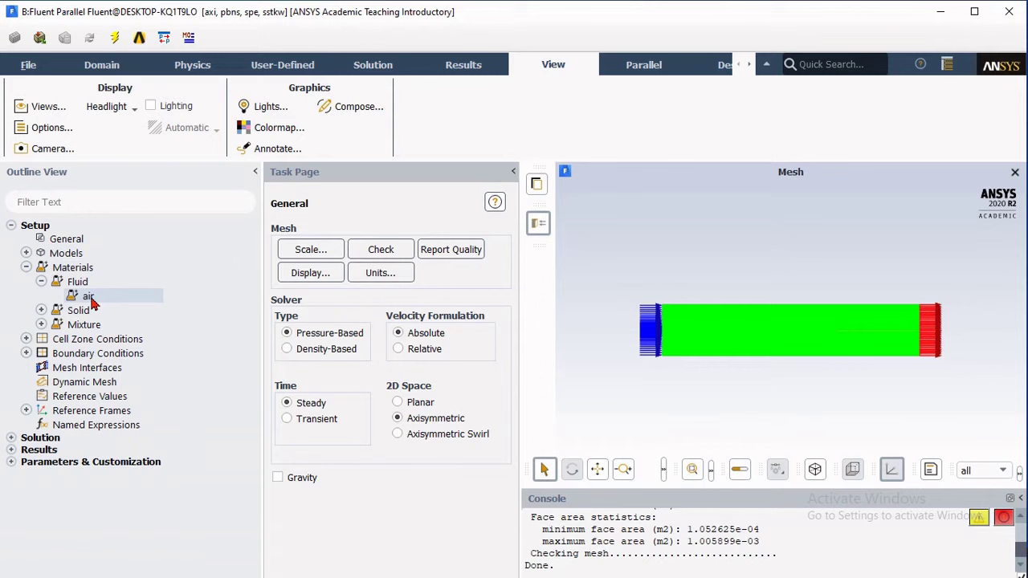
left_click(41, 324)
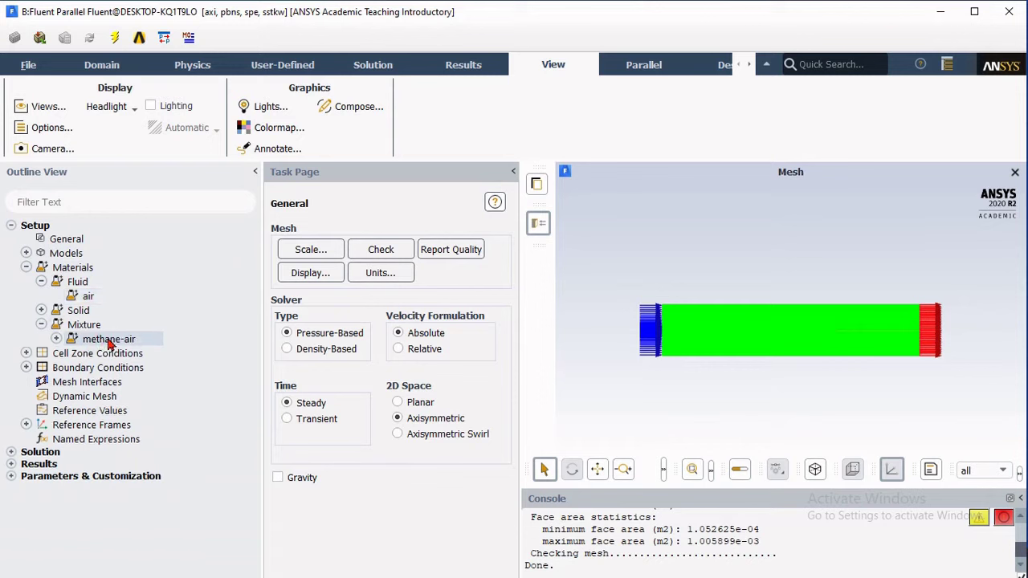
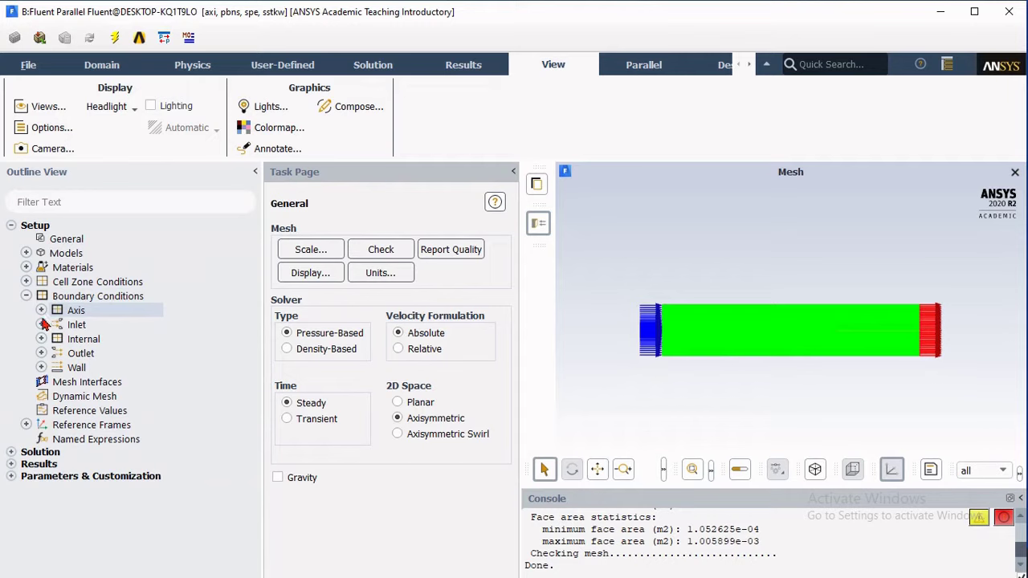
Step: Review the momentum and turbulence settings of the air_inlet boundary
left_click(42, 325)
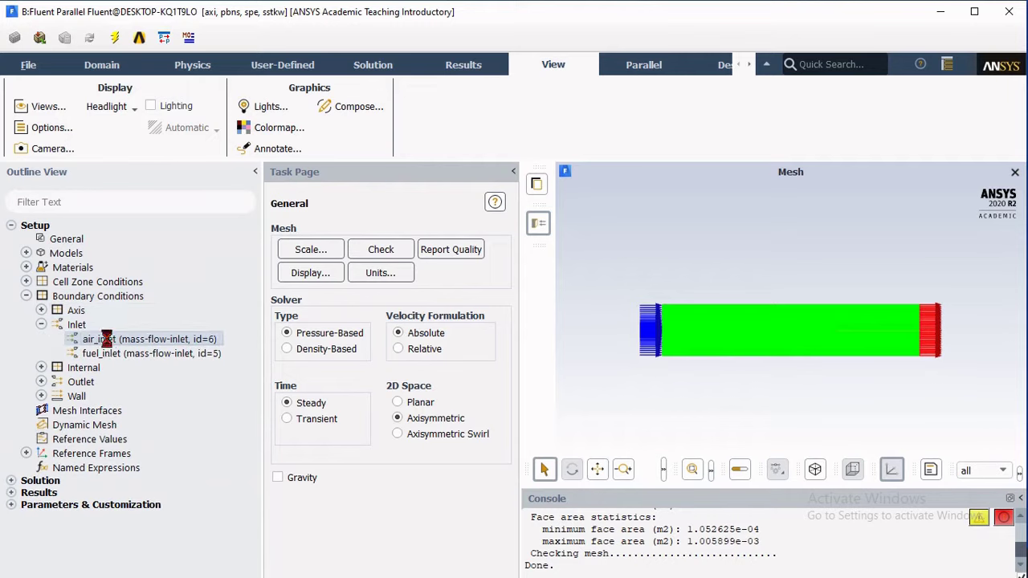
double_click(105, 339)
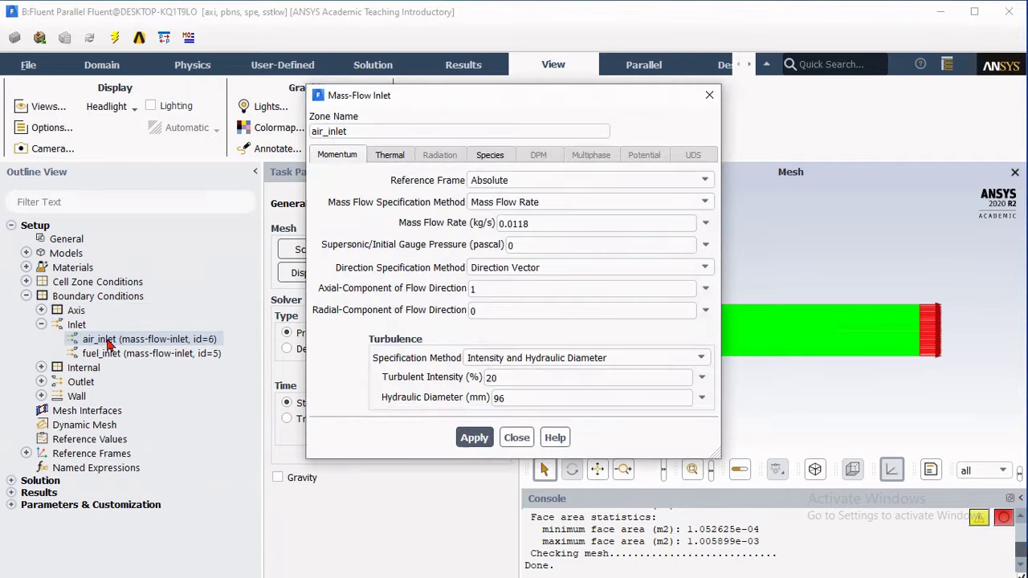
left_click(517, 437)
Step: Choose mass-flow-inlet as the boundary type of air_inlet
double_click(63, 324)
double_click(72, 296)
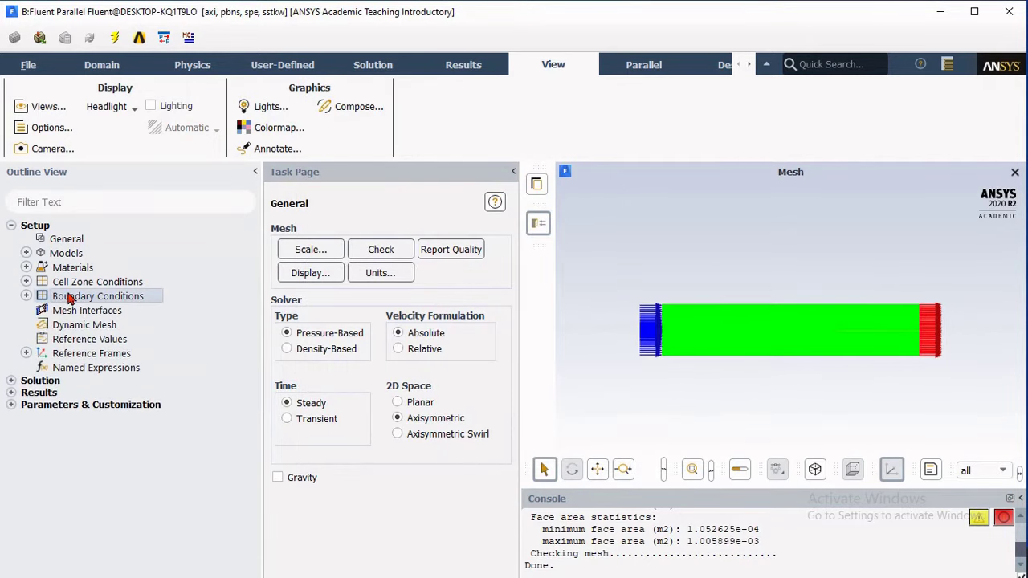
left_click(278, 257)
left_click(345, 469)
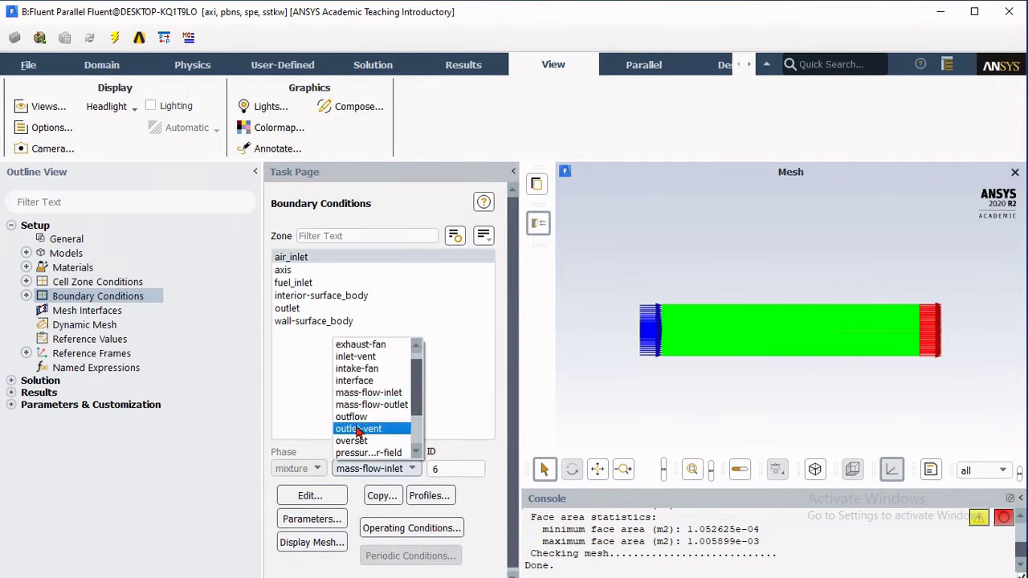
left_click(370, 393)
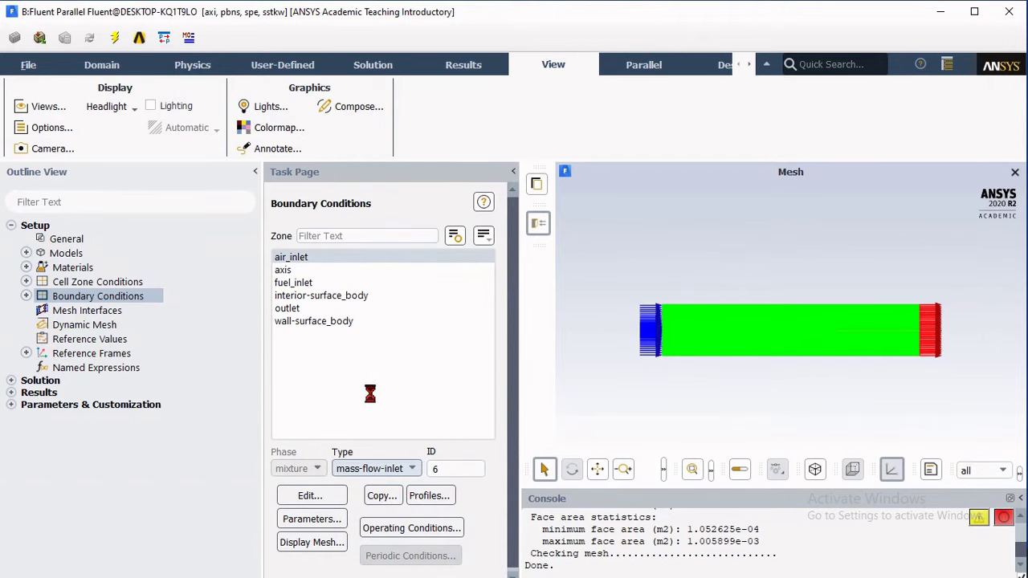
Step: Check the zone name, mass flow rate and hydraulic diameter of air_inlet
left_click_drag(535, 224, 492, 223)
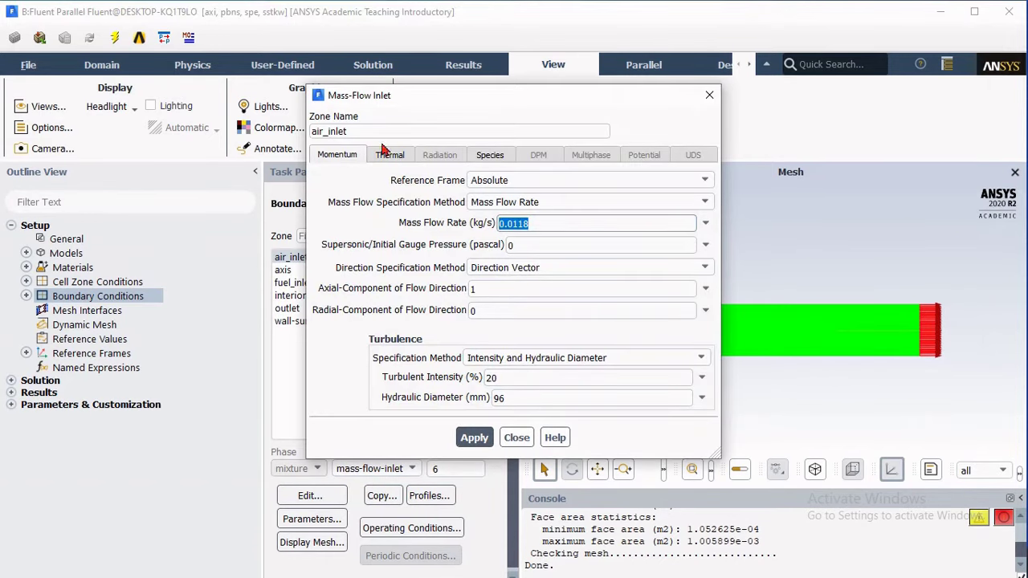
left_click_drag(352, 131, 288, 133)
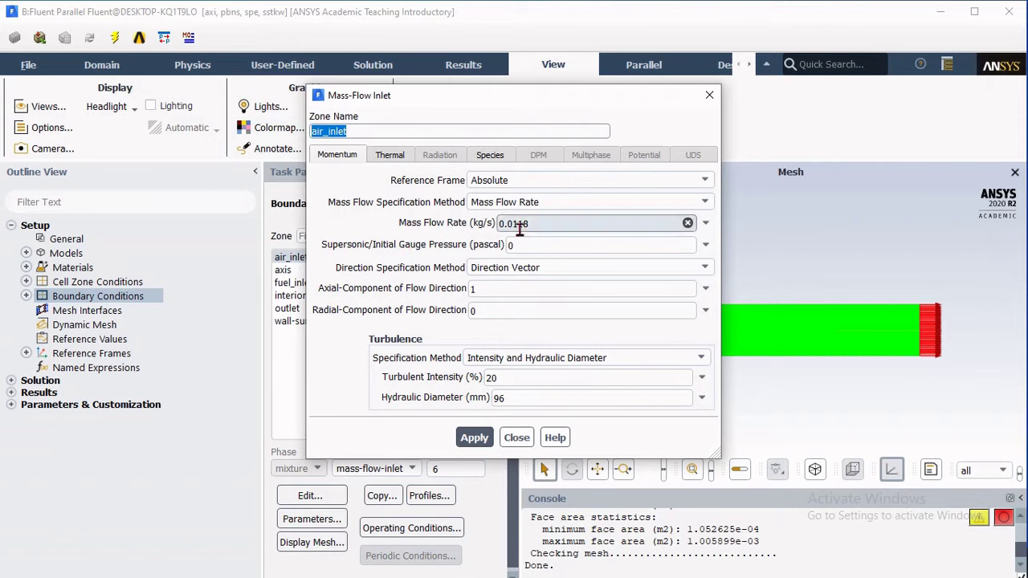
left_click_drag(535, 223, 486, 227)
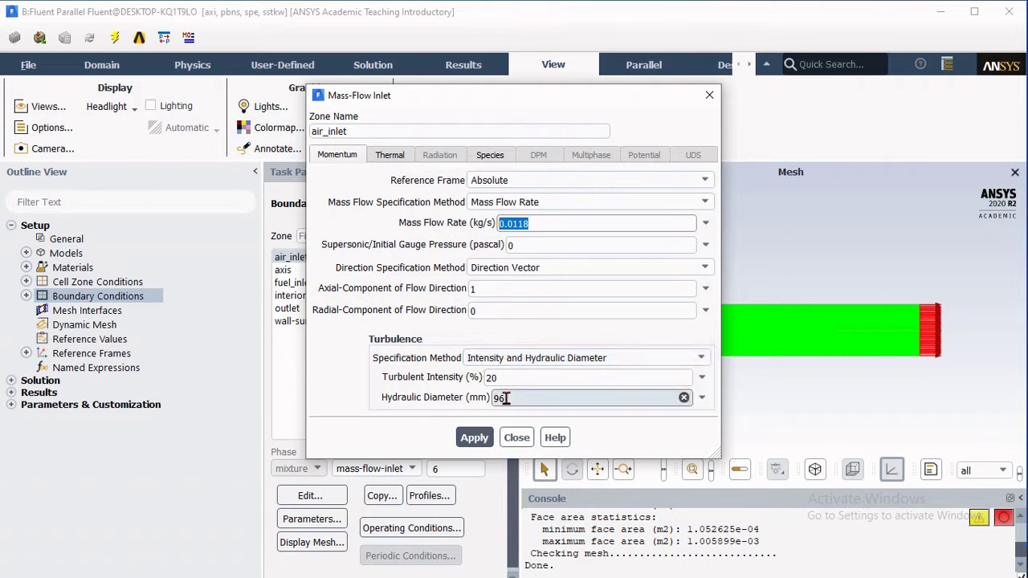
left_click_drag(506, 399, 489, 399)
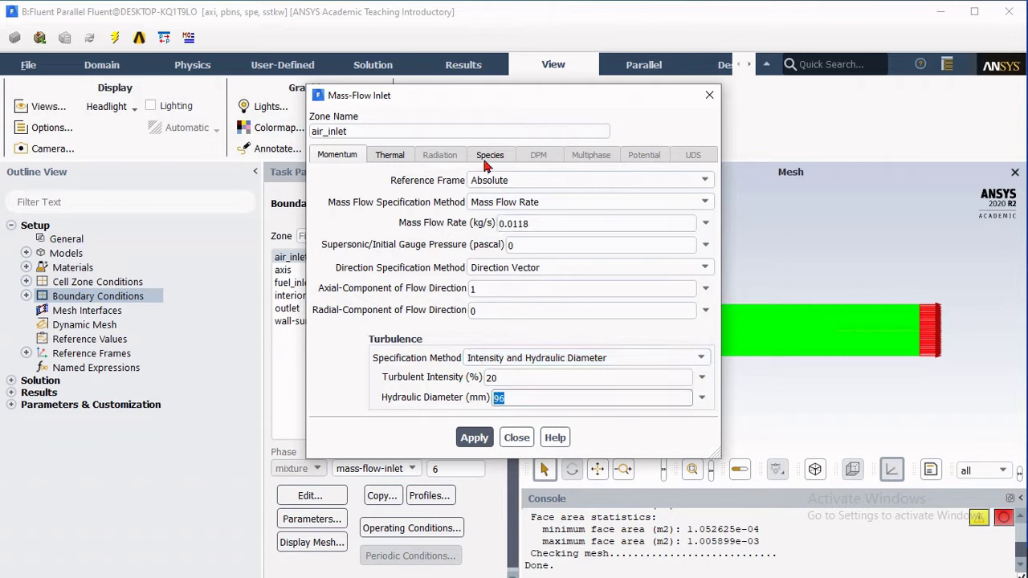
Step: Check the total temperature and o2 mass fraction of air_inlet, and apply its settings
left_click(388, 159)
left_click_drag(430, 181, 411, 182)
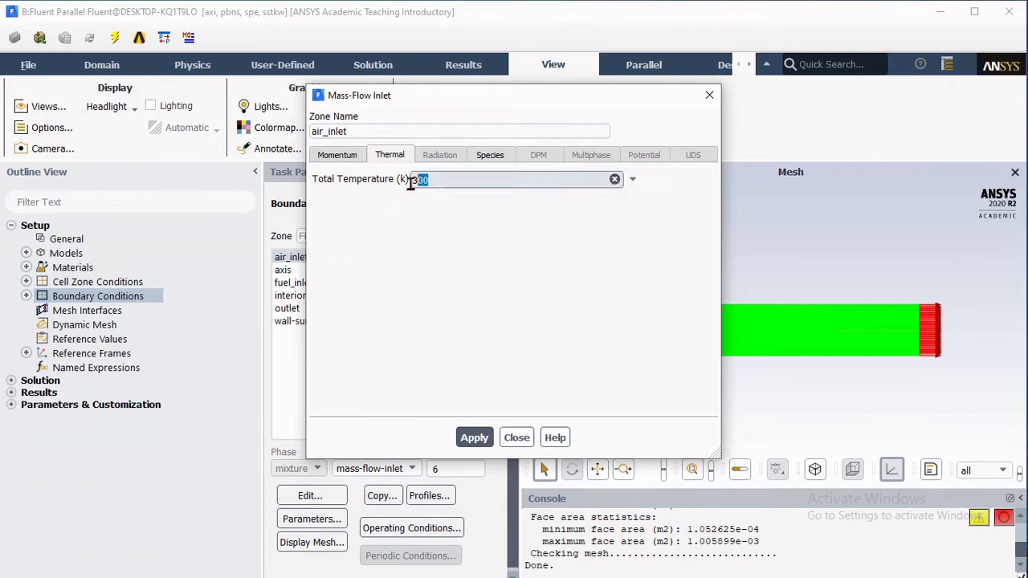
left_click(486, 160)
left_click_drag(383, 241, 298, 241)
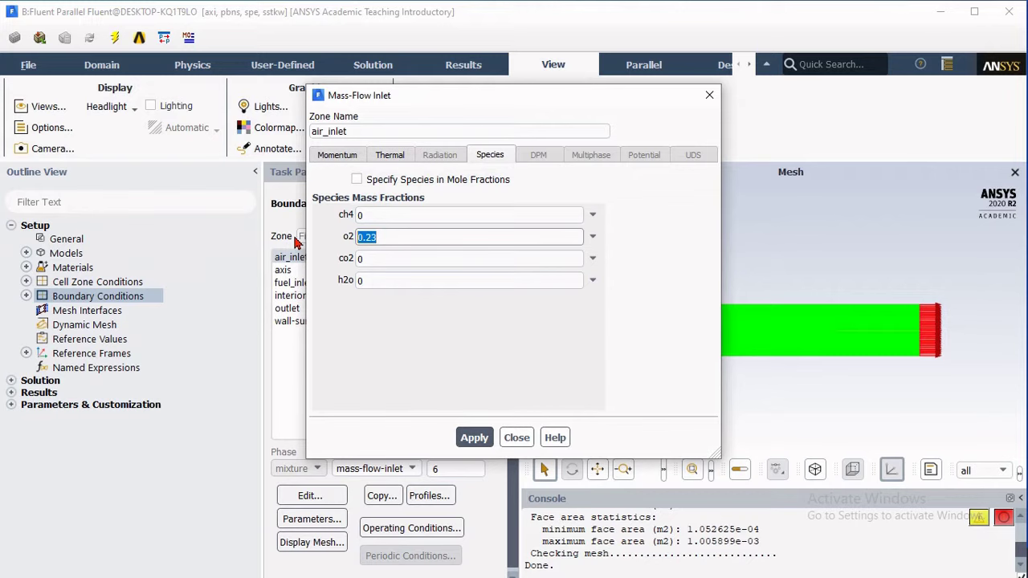
left_click(474, 437)
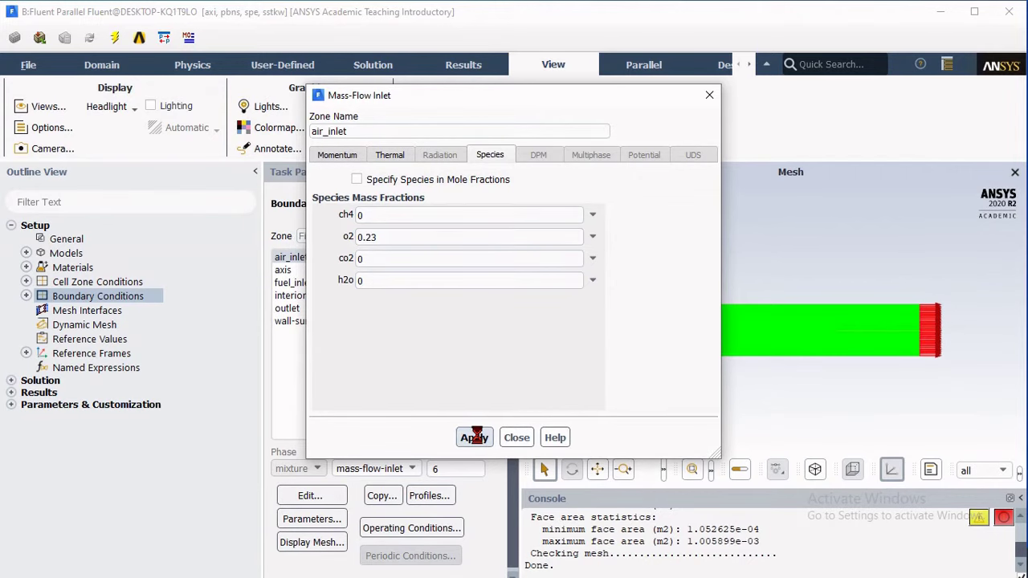
left_click(516, 436)
Step: Choose the mass-flow-inlet type for fuel_inlet with Intensity and Hydraulic Diameter as its turbulence specification, and check the momentum values
left_click(294, 283)
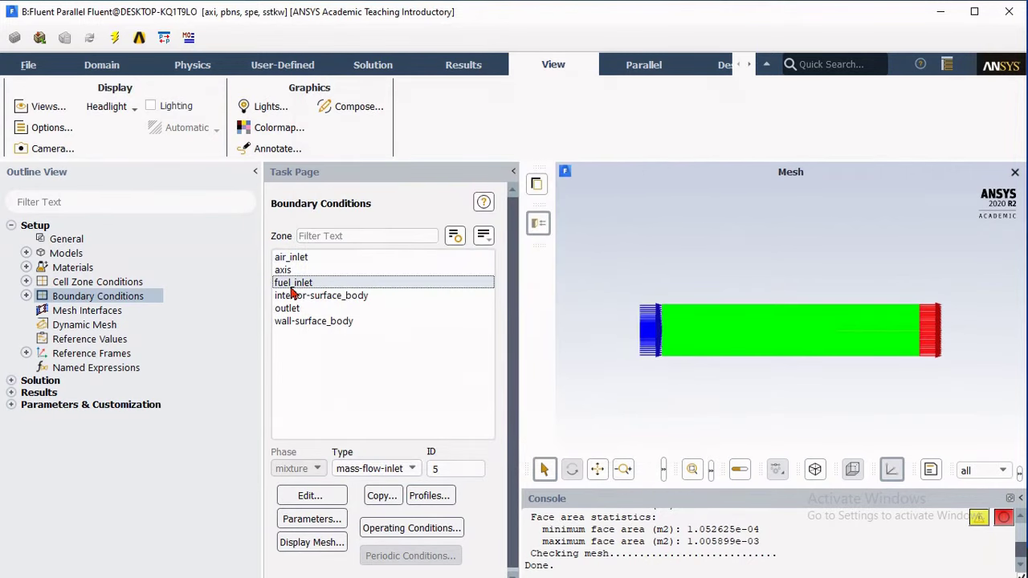
left_click(374, 468)
left_click(369, 381)
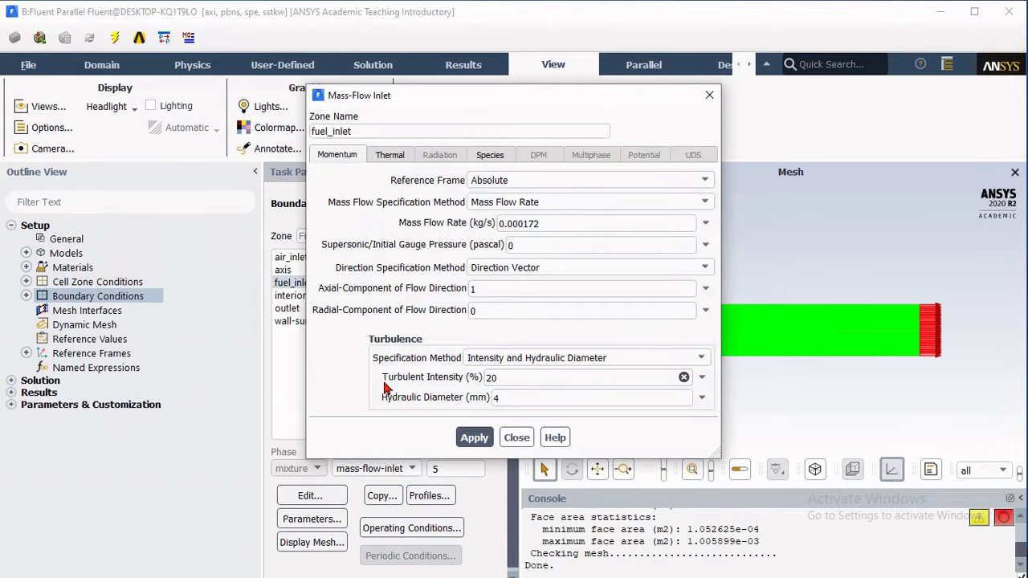
left_click_drag(543, 223, 491, 223)
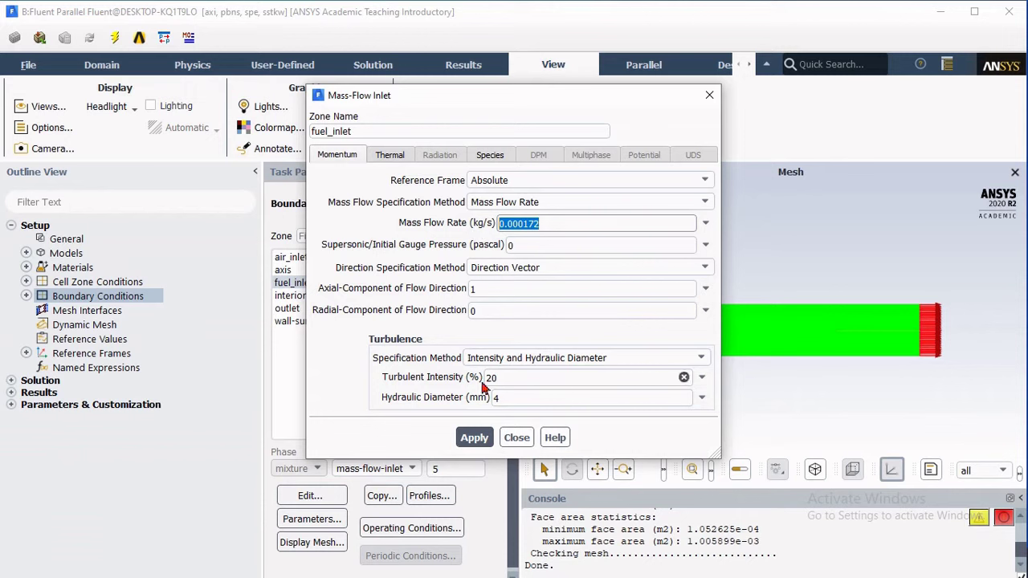
left_click(517, 360)
left_click(510, 410)
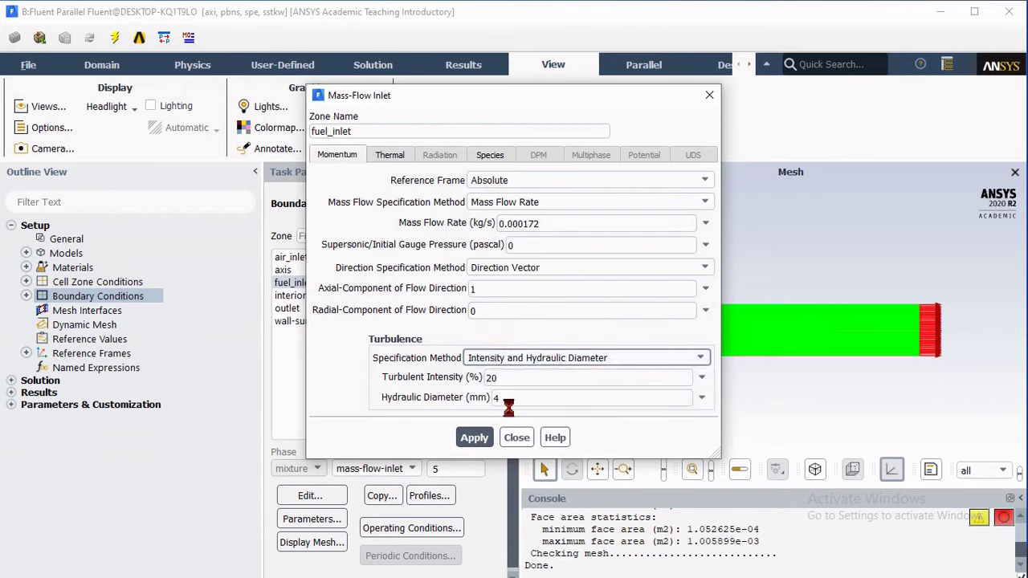
left_click(495, 378)
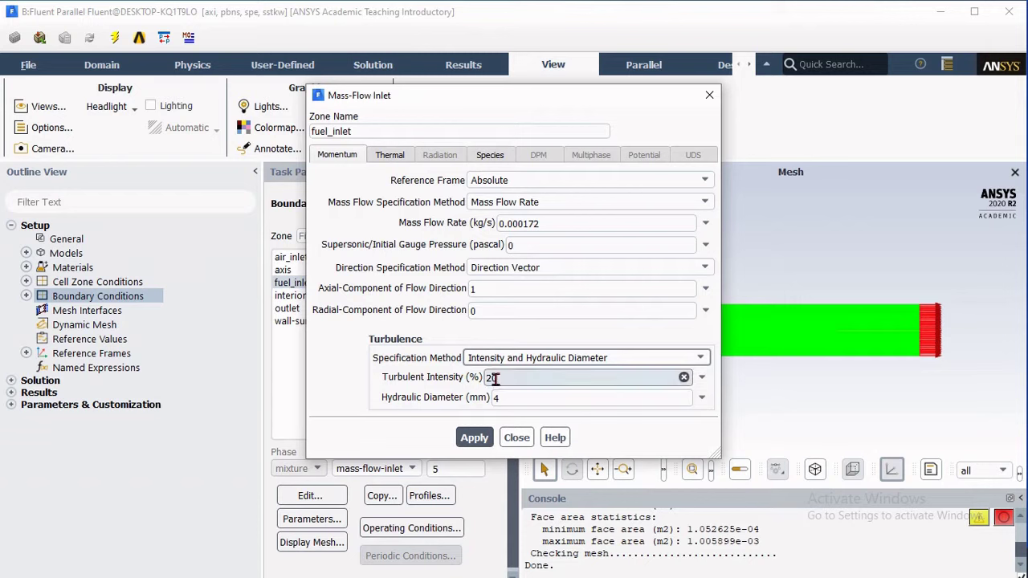
left_click(501, 399)
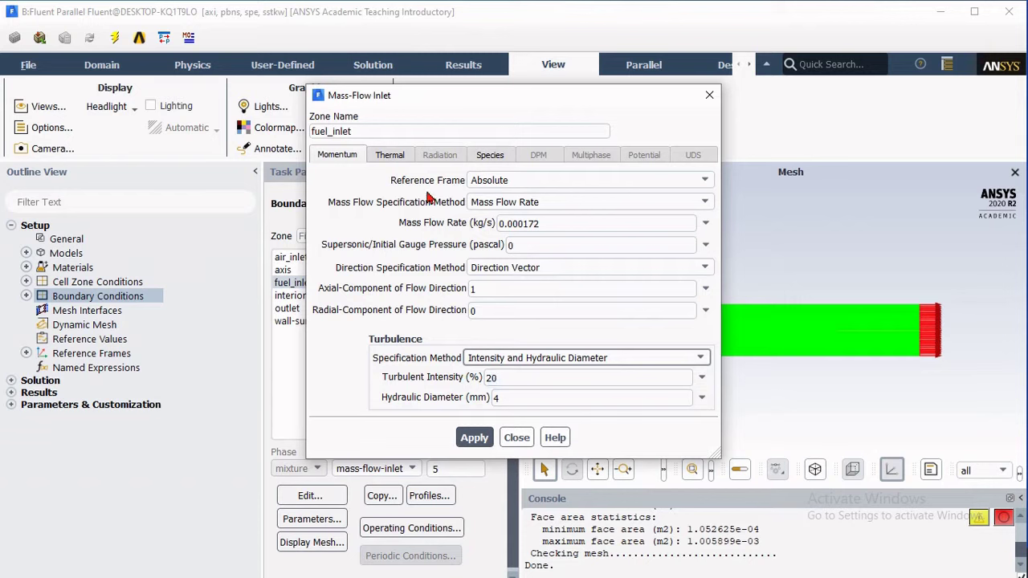
Step: Check the total temperature and ch4 mass fraction of fuel_inlet, and apply its settings
left_click(391, 156)
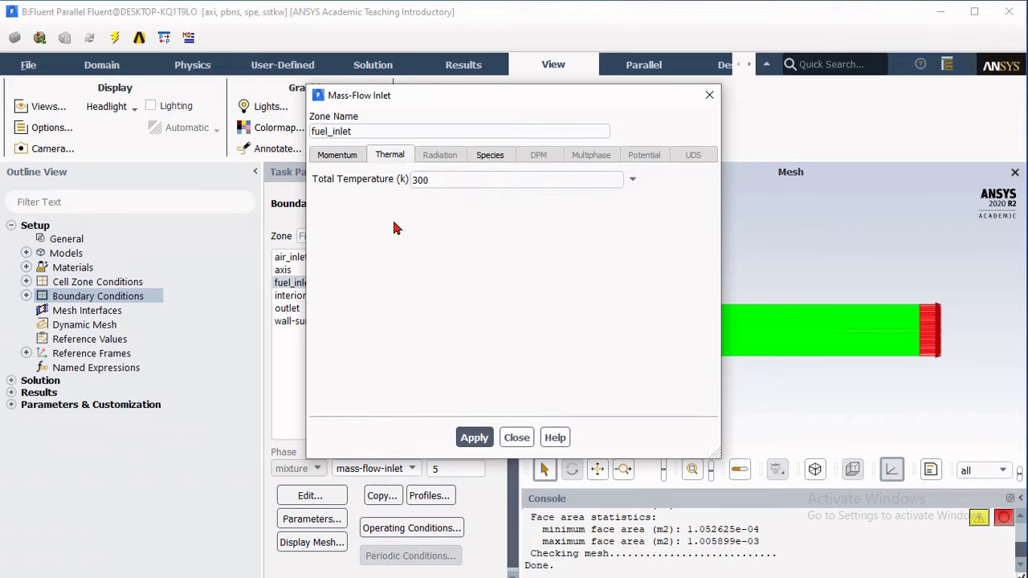
left_click(490, 160)
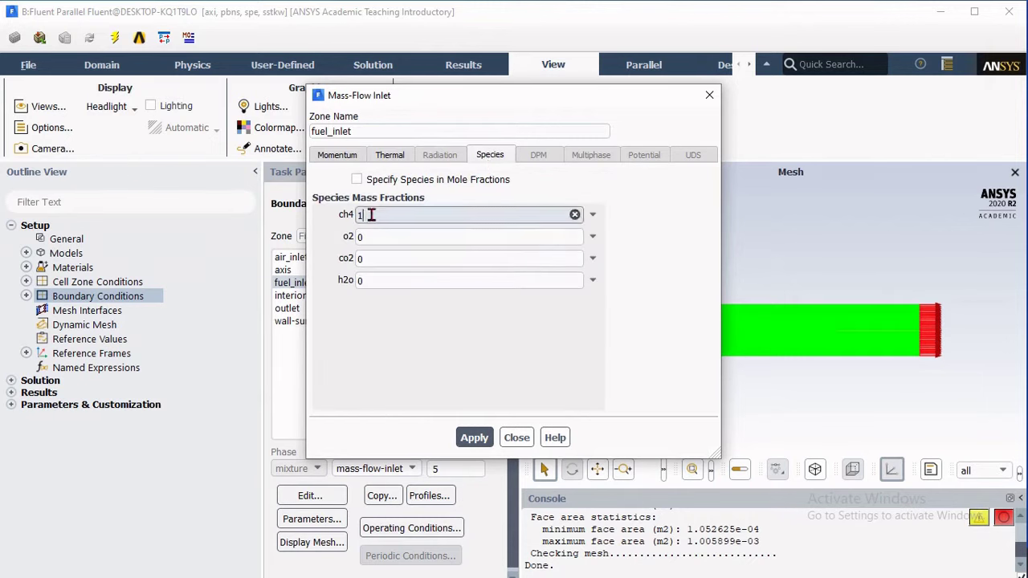
left_click_drag(371, 215, 356, 214)
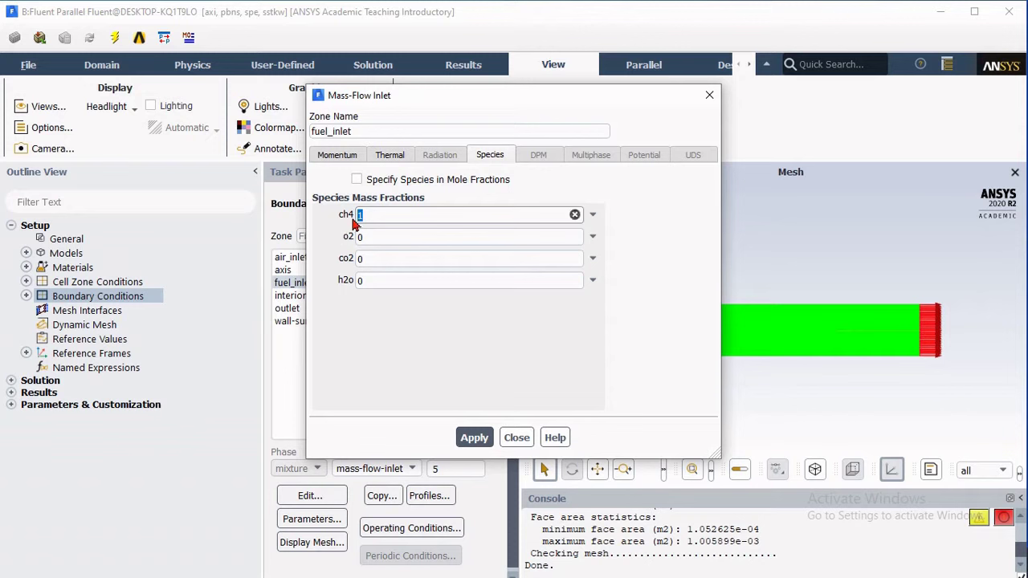
left_click(474, 437)
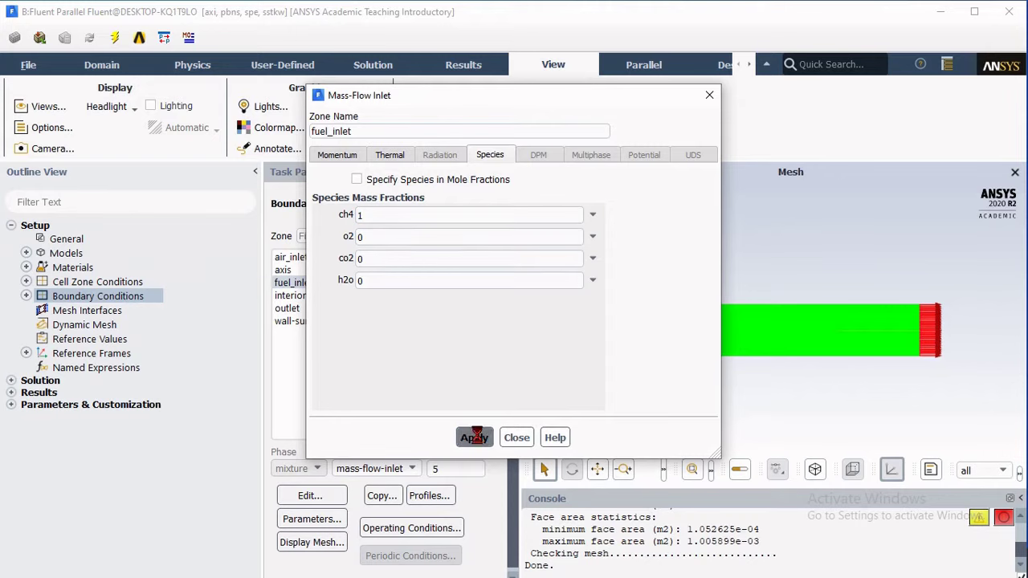
left_click(517, 438)
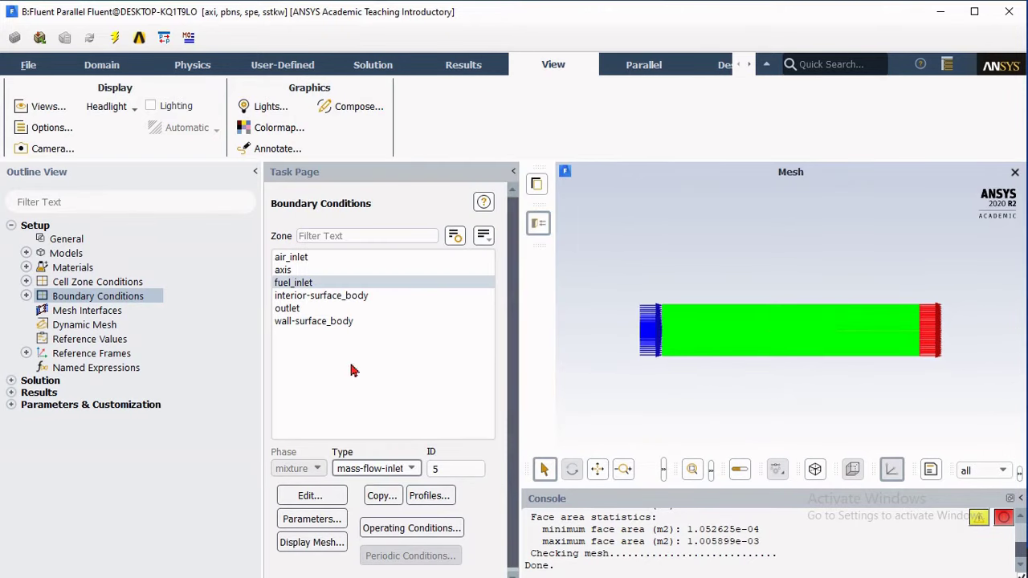
Step: Choose pressure-outlet as the boundary type of outlet and check its gauge pressure
left_click(337, 308)
left_click(351, 477)
left_click(360, 455)
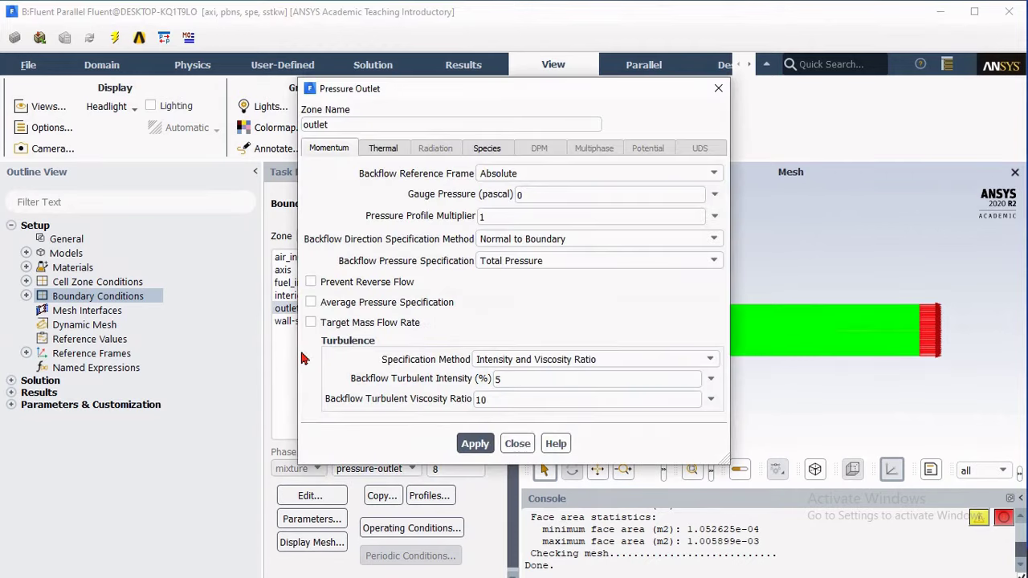
double_click(520, 195)
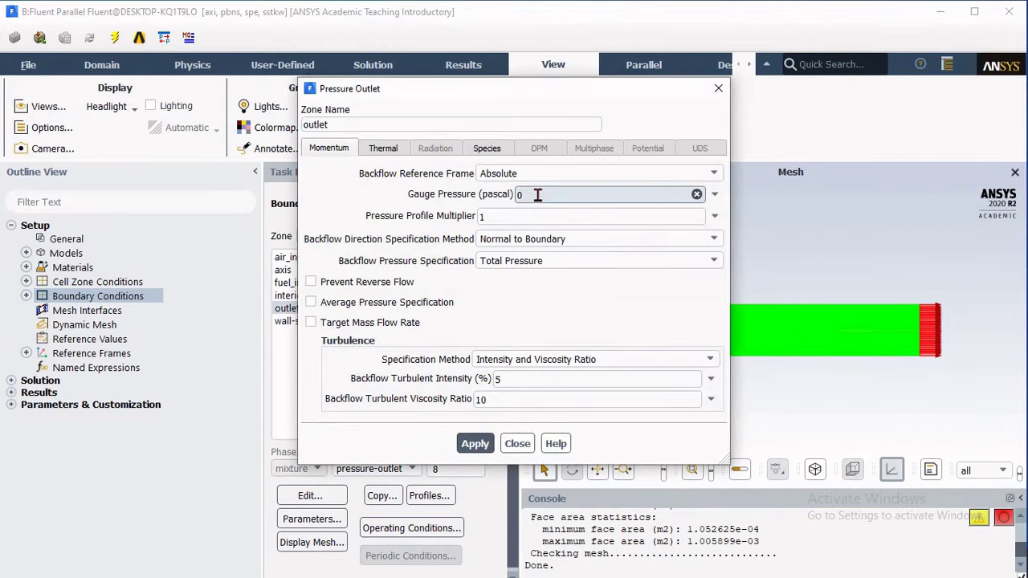
Step: Specify the outlet's backflow turbulence by Intensity and Hydraulic Diameter, with 20% intensity and a 100 mm hydraulic diameter, and apply it
left_click(498, 360)
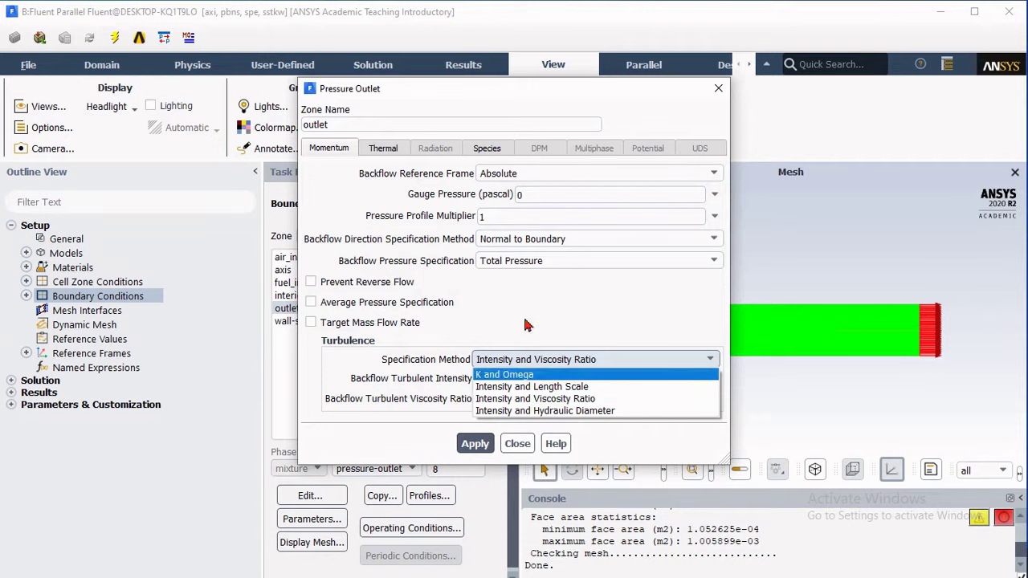
left_click(514, 386)
left_click(530, 359)
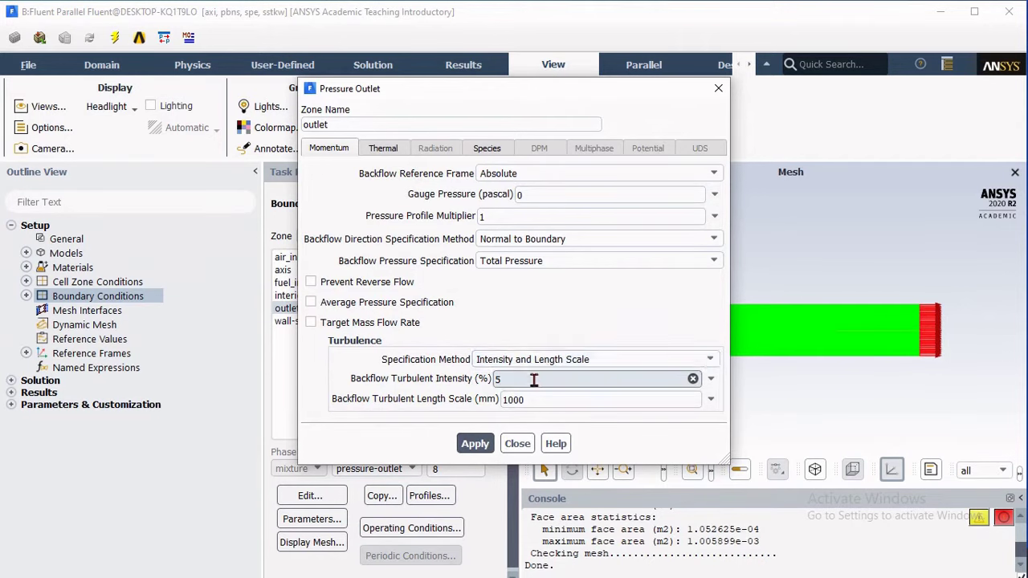
left_click(530, 411)
left_click_drag(530, 396, 481, 379)
type("100")
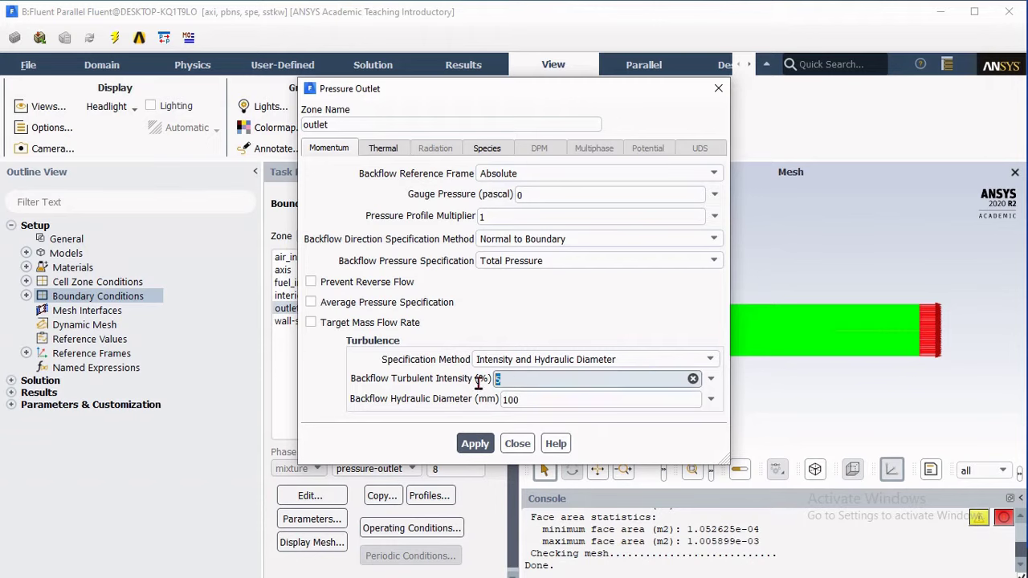
type("20")
left_click(470, 448)
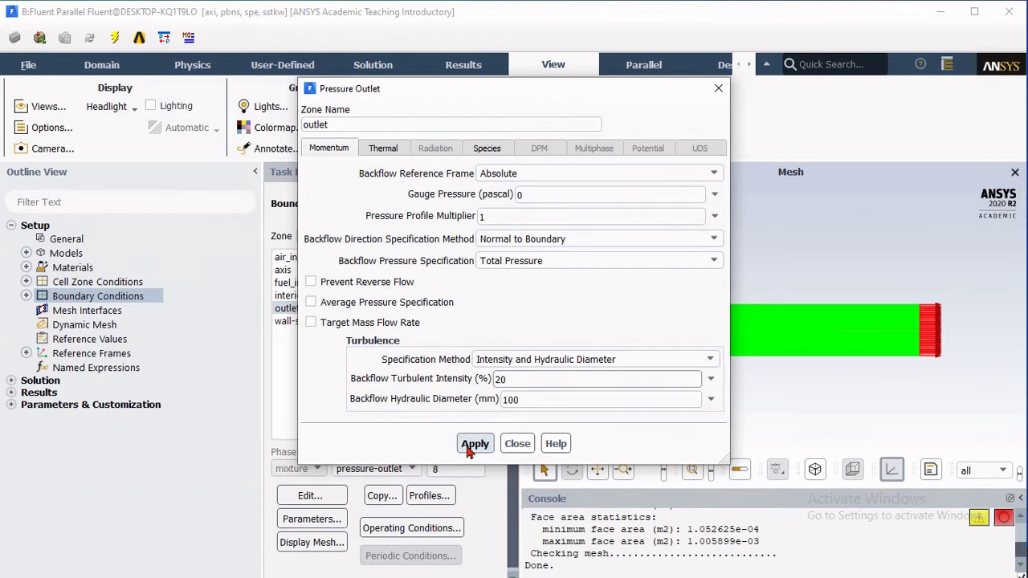
left_click(517, 444)
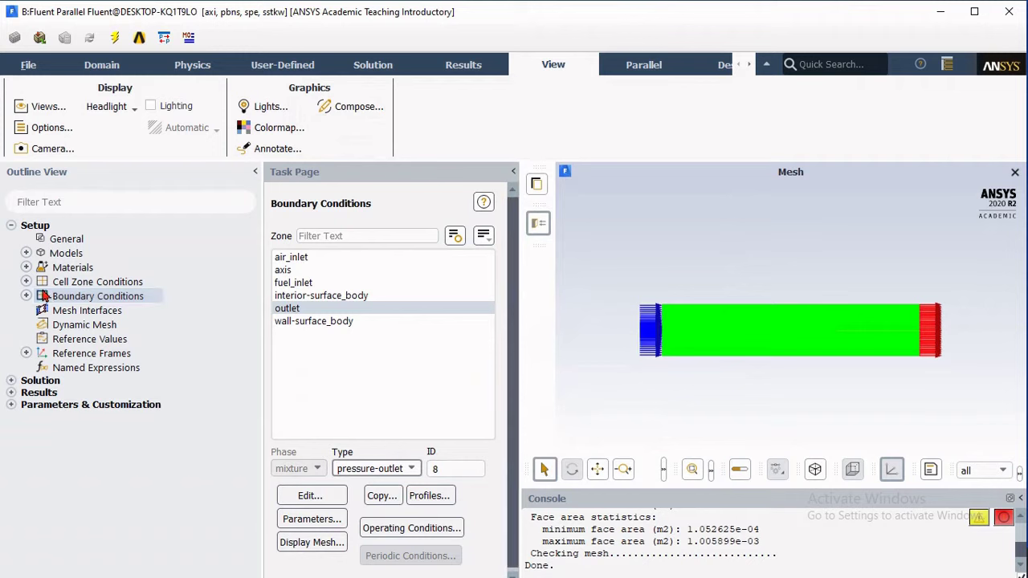
Step: Review the solution methods and the pseudo transient relaxation factors in the solution controls
left_click(11, 226)
left_click(11, 237)
left_click(74, 251)
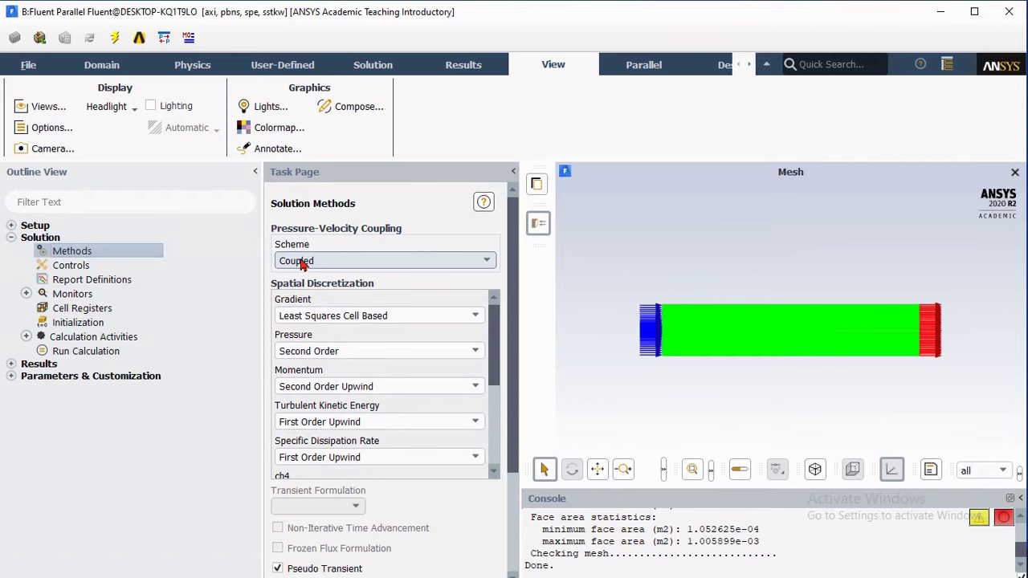
scroll(298, 426, "down", 3)
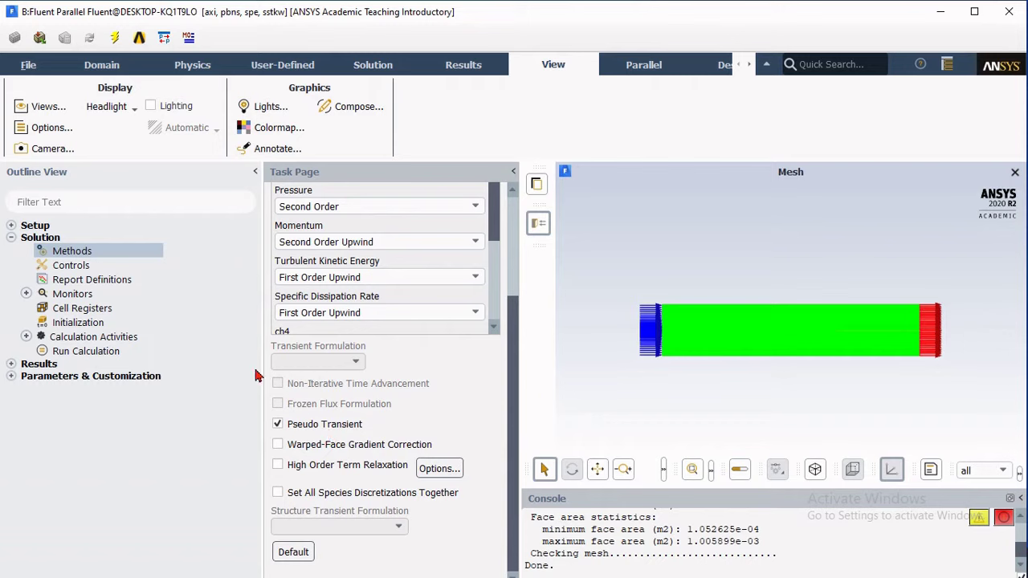
left_click(70, 265)
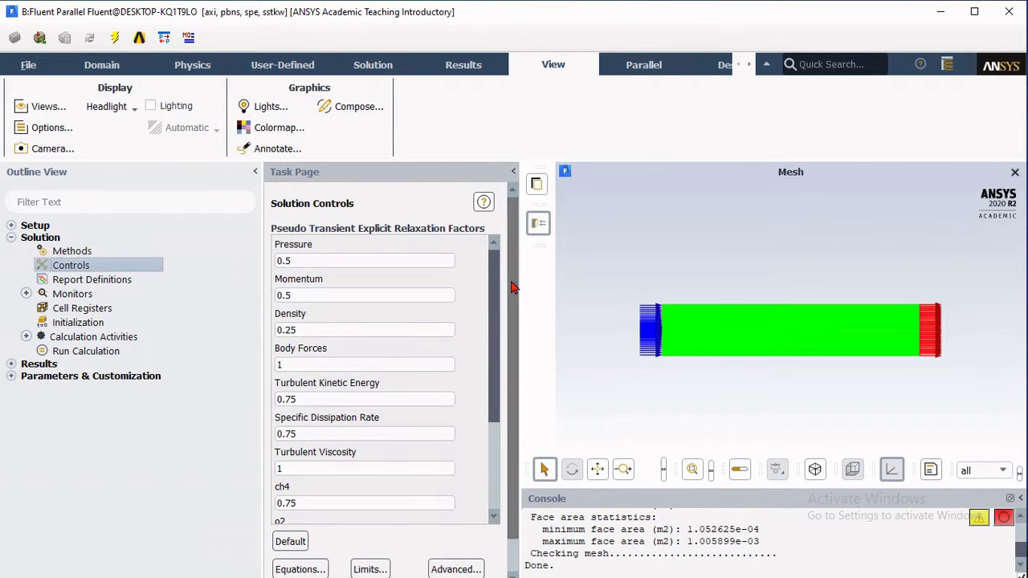
left_click_drag(495, 287, 497, 400)
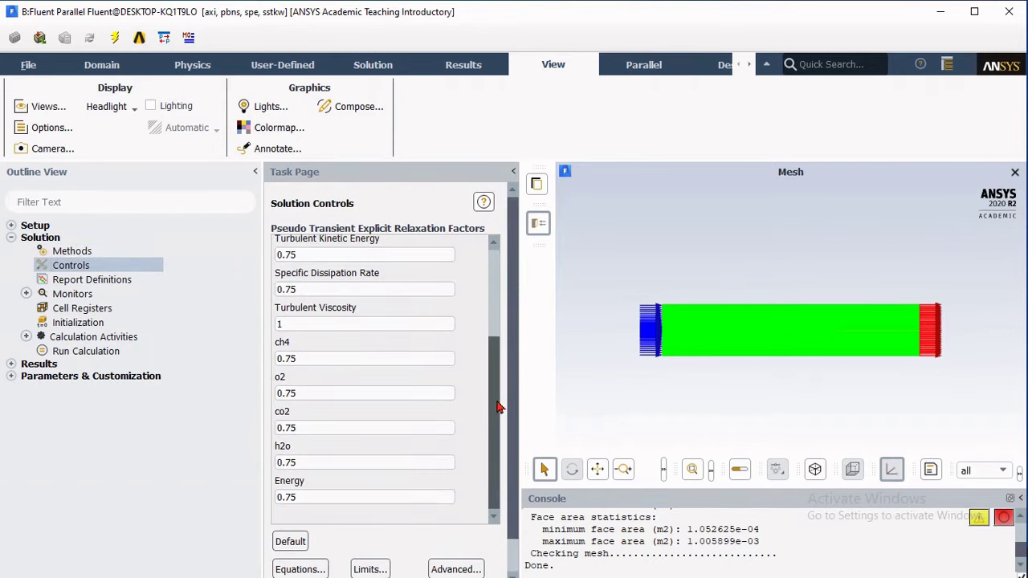
Step: Set the residual convergence criteria of continuity, x-velocity and y-velocity to 0.00001 each
left_click(26, 294)
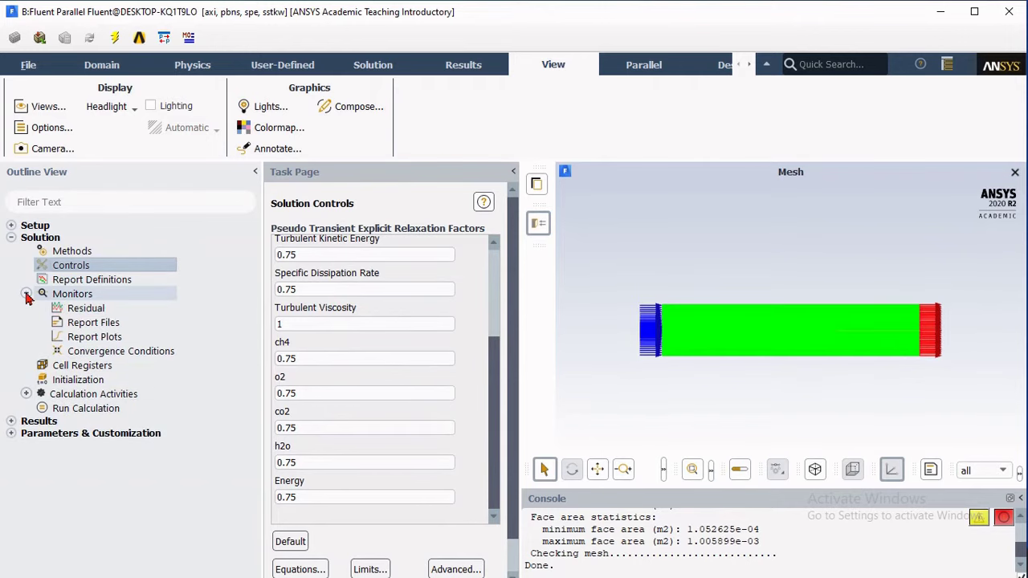
double_click(74, 310)
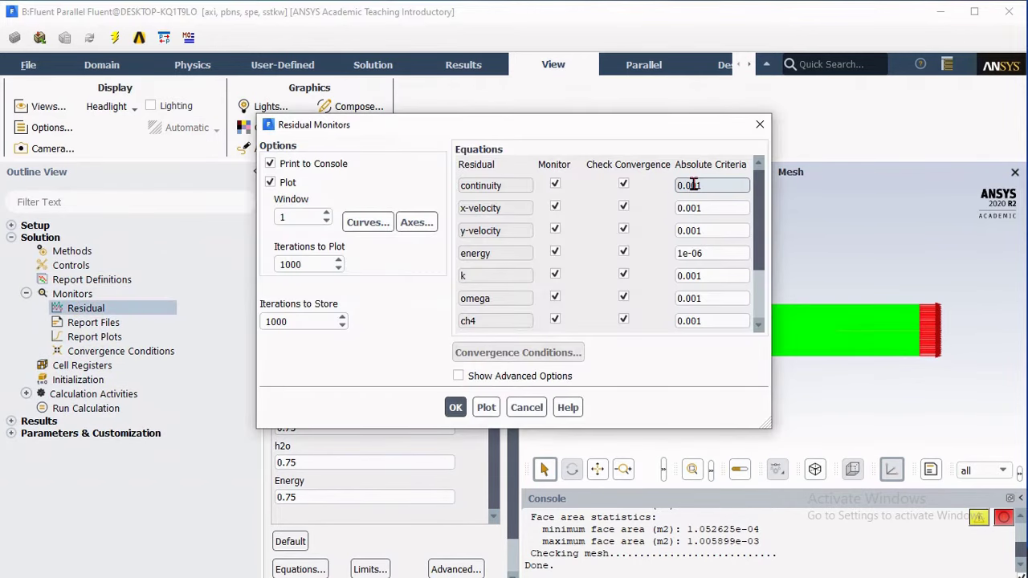
left_click(696, 186)
type("00")
left_click(695, 208)
type("00")
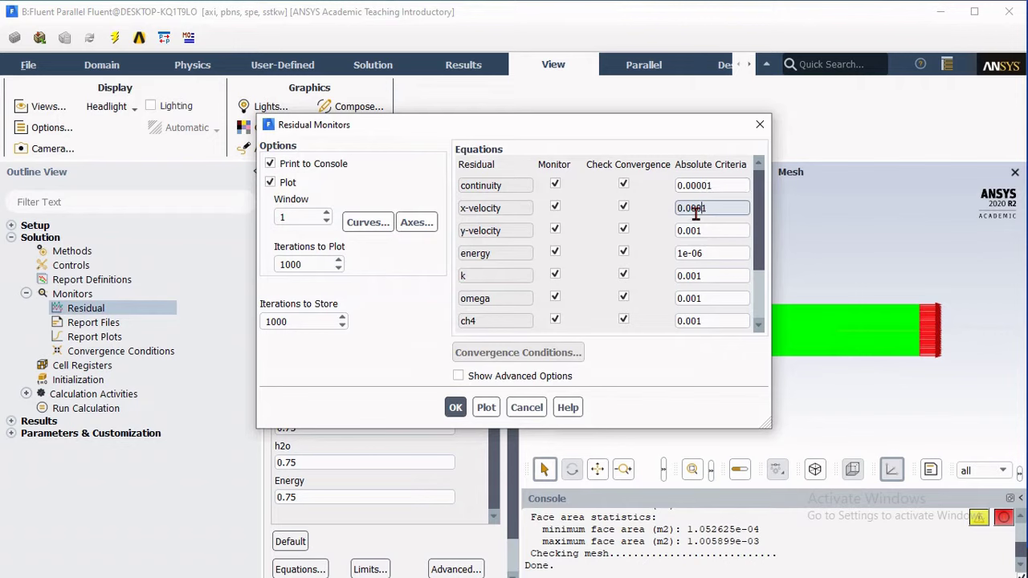
left_click(696, 231)
type("00")
left_click(694, 253)
Step: Set the residual convergence criteria of k, omega and ch4 to 0.0001 and accept the residual monitor settings
left_click(692, 276)
type("00")
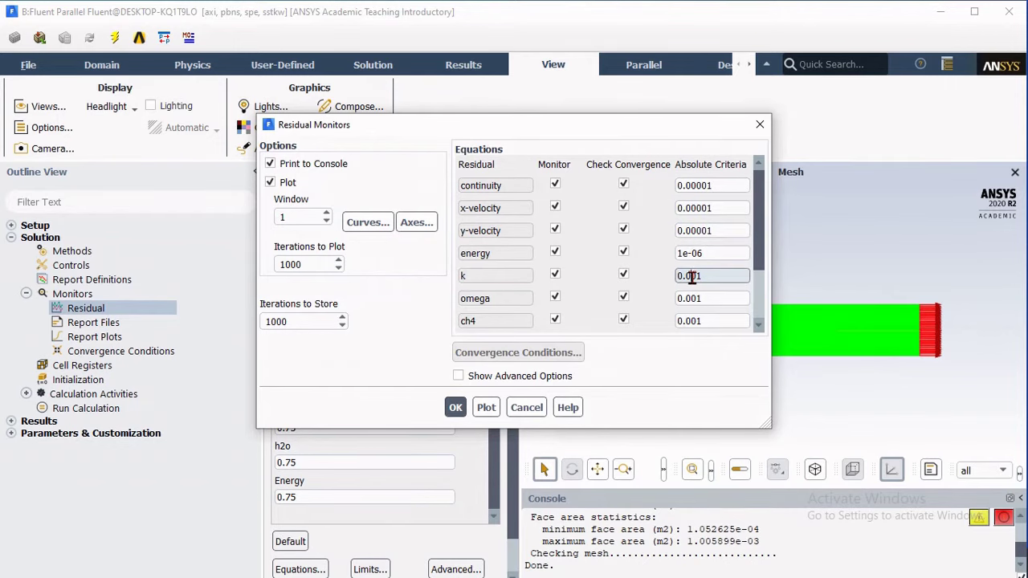
left_click(692, 298)
type("0")
left_click(695, 321)
type("0")
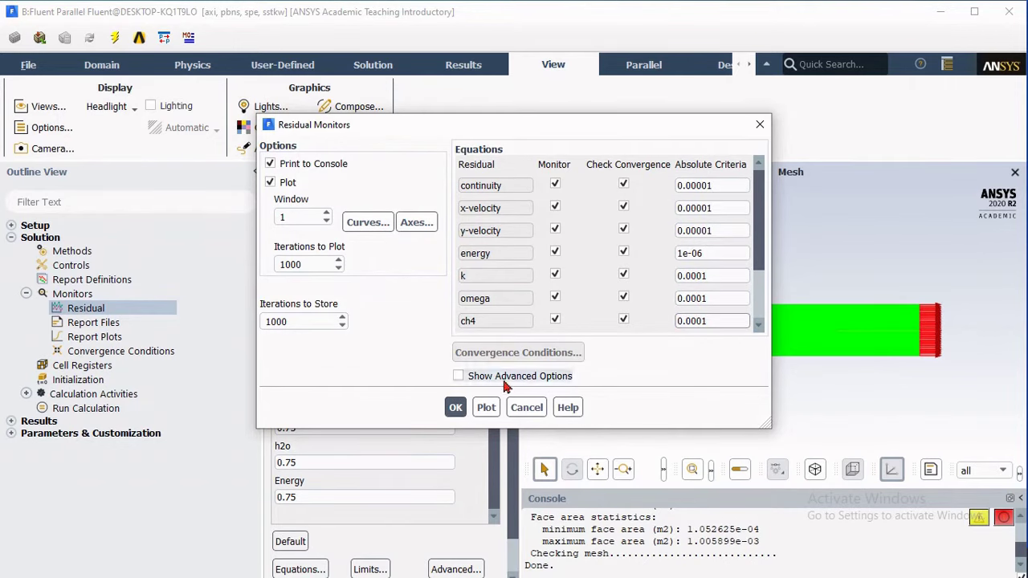
left_click(455, 407)
left_click(26, 295)
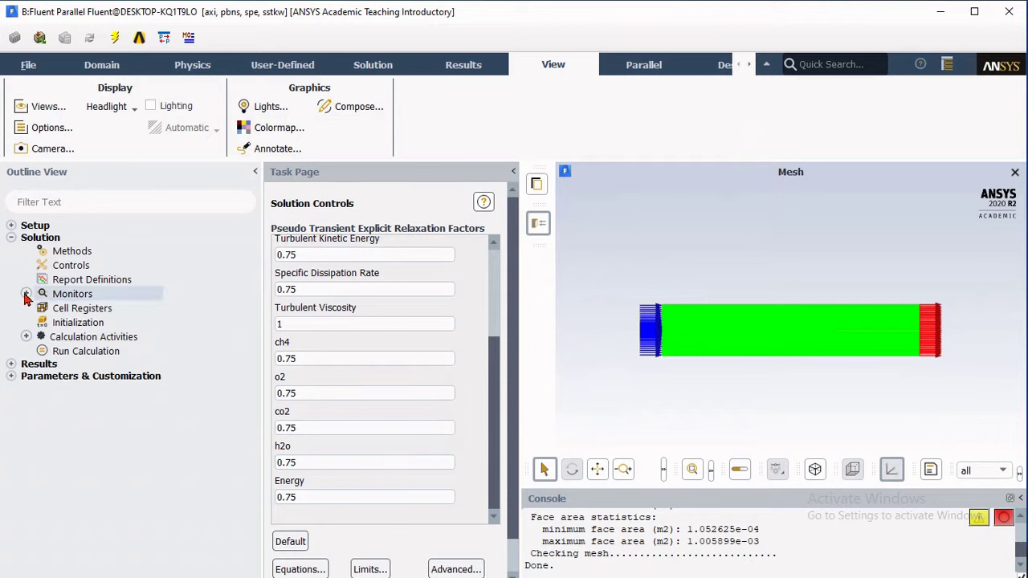
Step: Initialize the solution with Hybrid Initialization and check the Eddy-Dissipation ignition note in the console
left_click(25, 336)
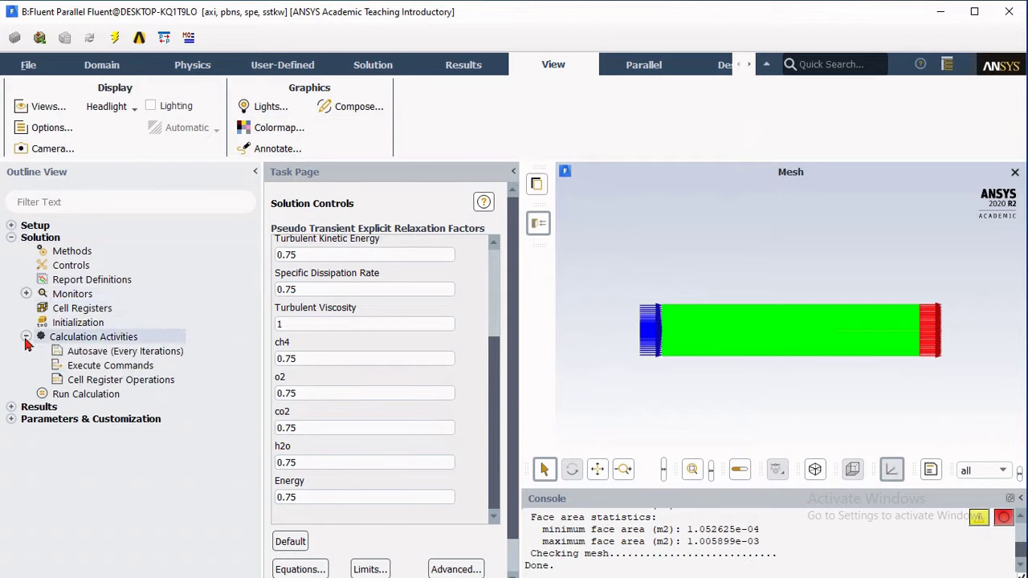
left_click(72, 322)
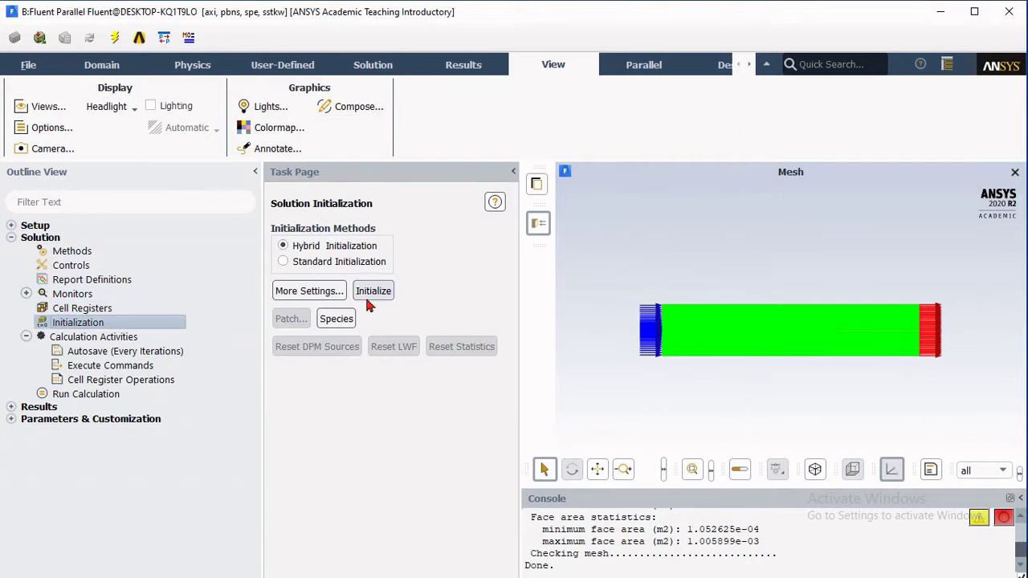
left_click(373, 292)
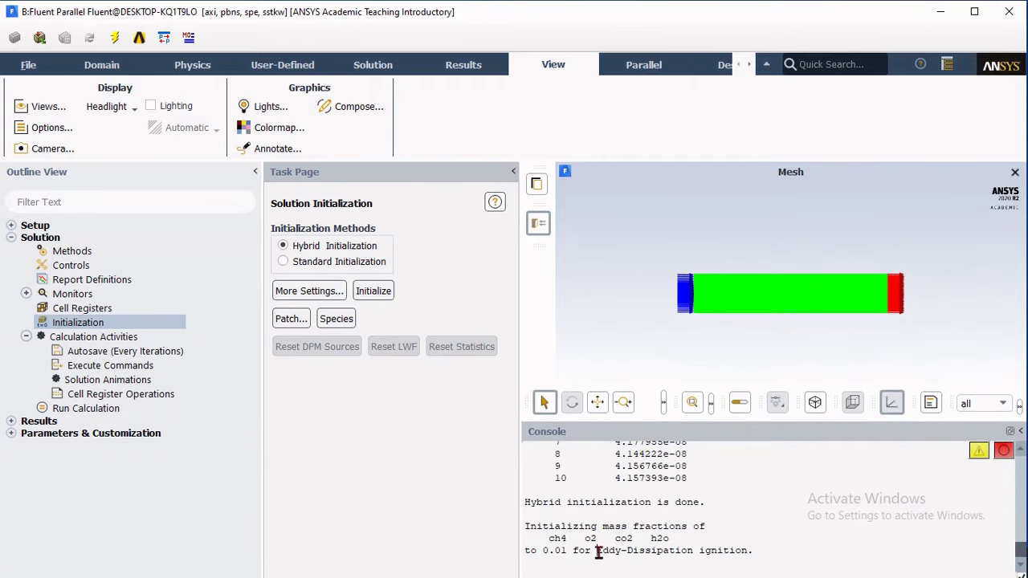
left_click_drag(597, 551, 693, 551)
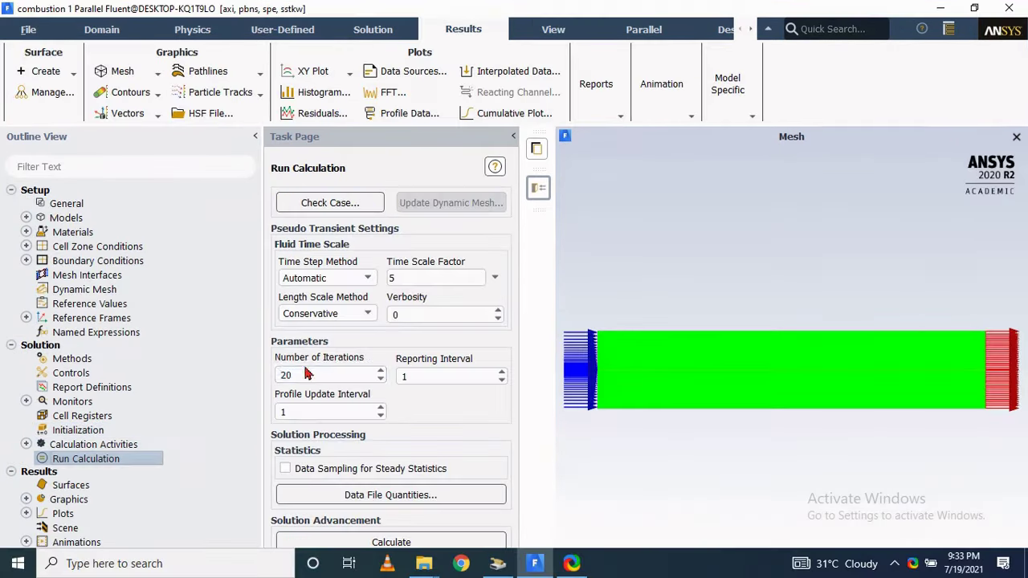
Step: Set the number of iterations to 100, run the calculation and collapse the task page to enlarge the residual plot
double_click(289, 375)
type("20")
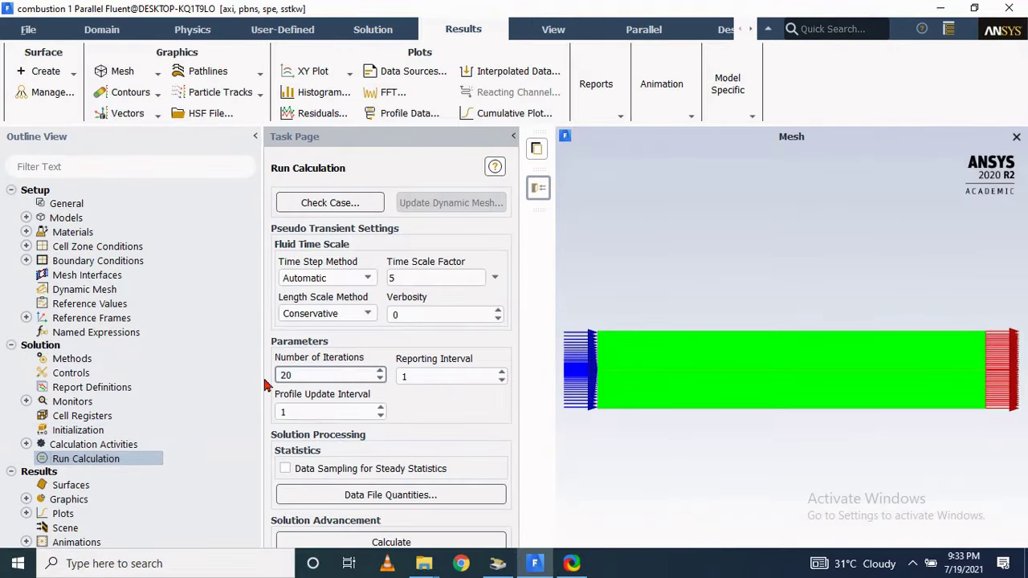
left_click_drag(293, 376, 273, 381)
left_click(393, 543)
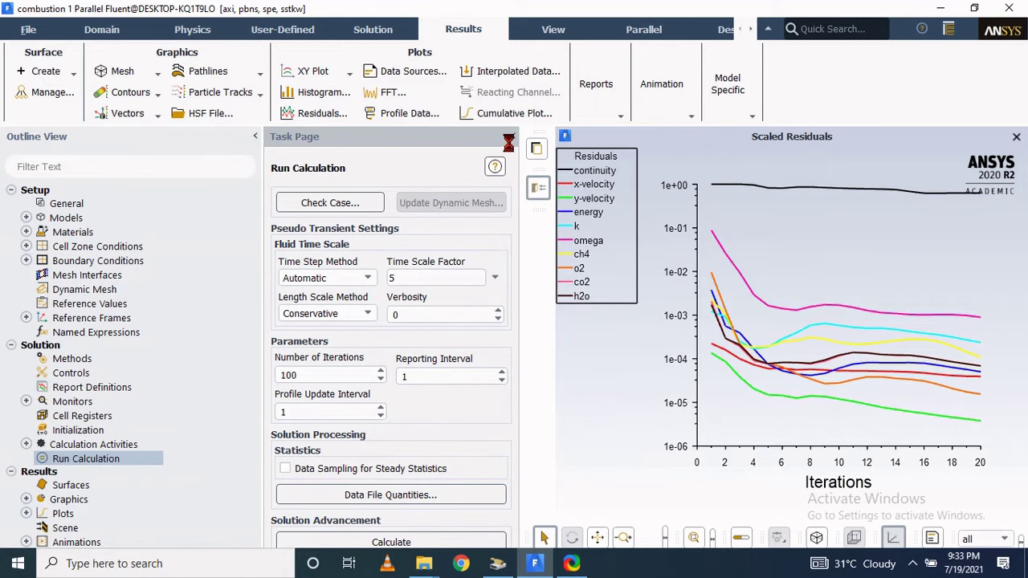
left_click(513, 136)
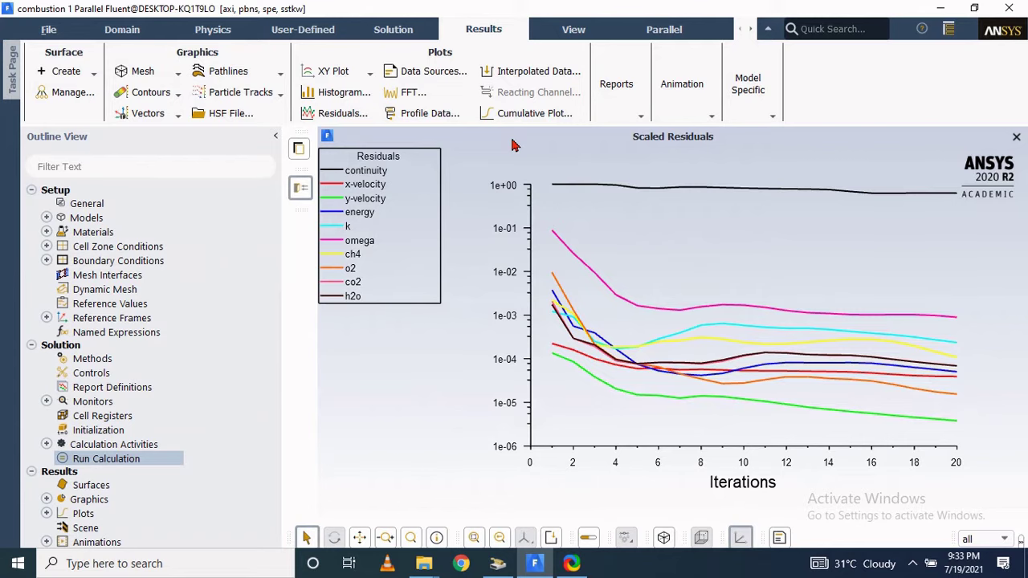
left_click(974, 9)
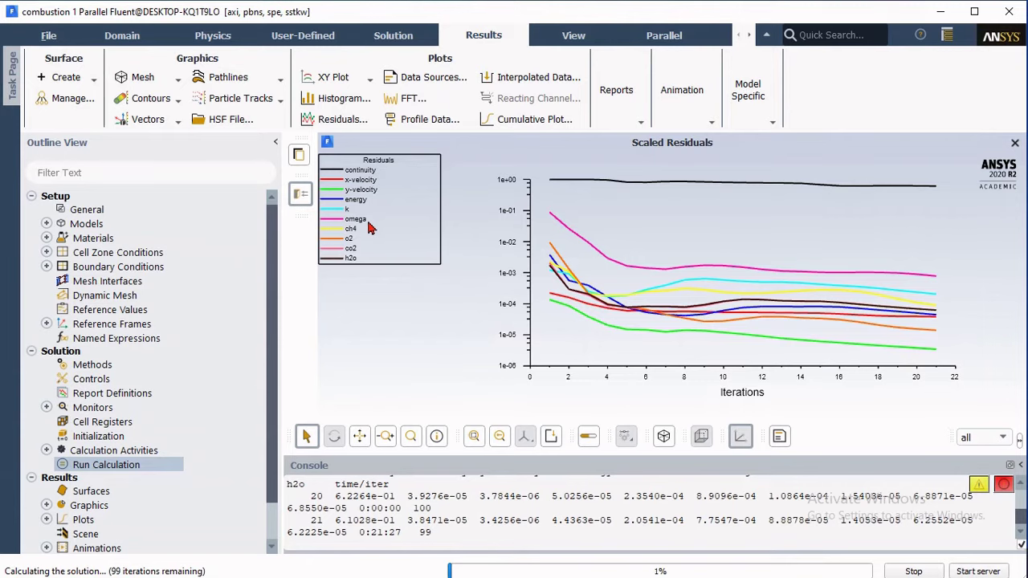
Step: Check the final console output of the calculation and collapse the Setup, Solution and Results branches of the outline
left_click_drag(225, 526, 360, 526)
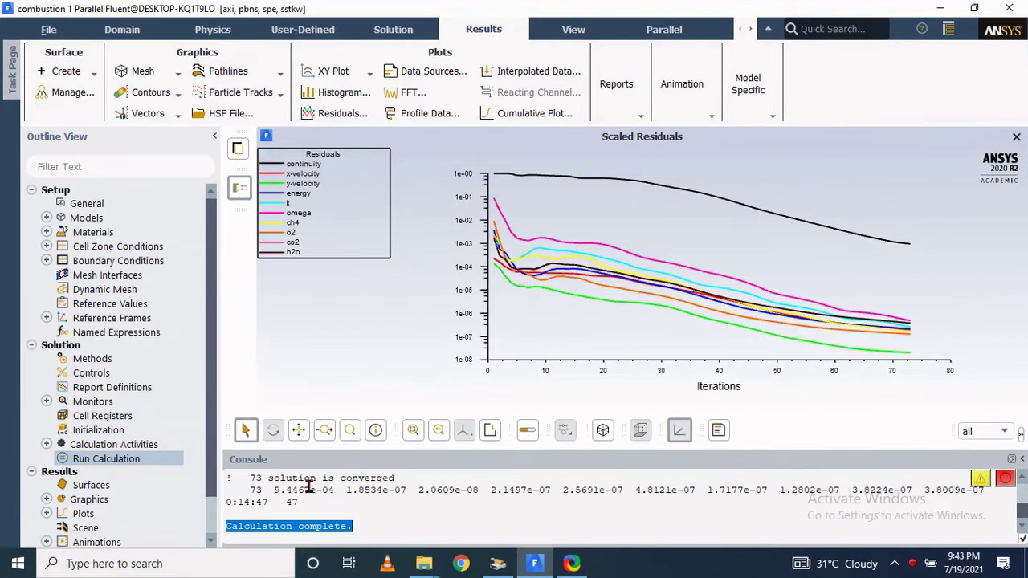
left_click(325, 491)
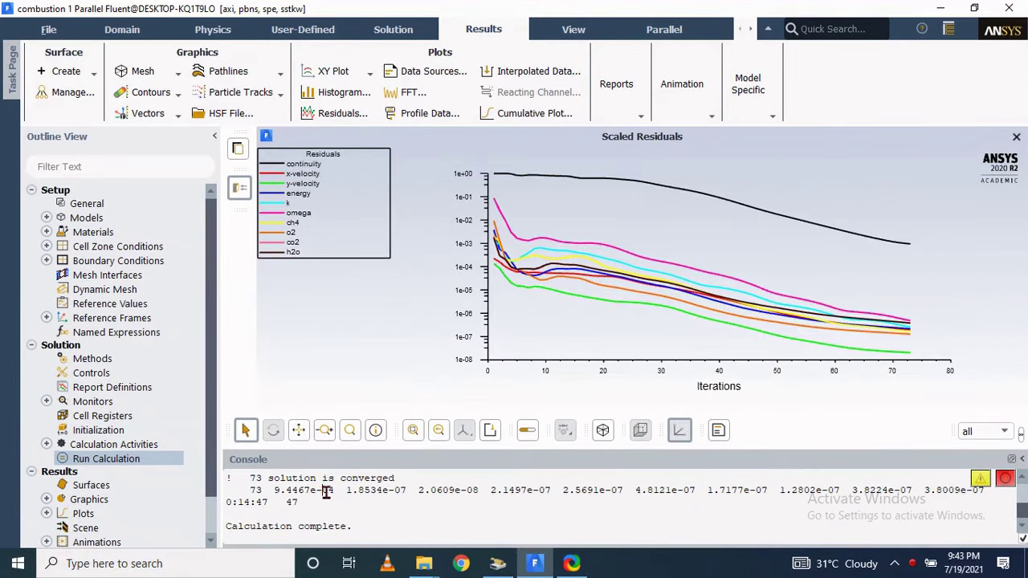
left_click(32, 344)
left_click(31, 189)
left_click(32, 213)
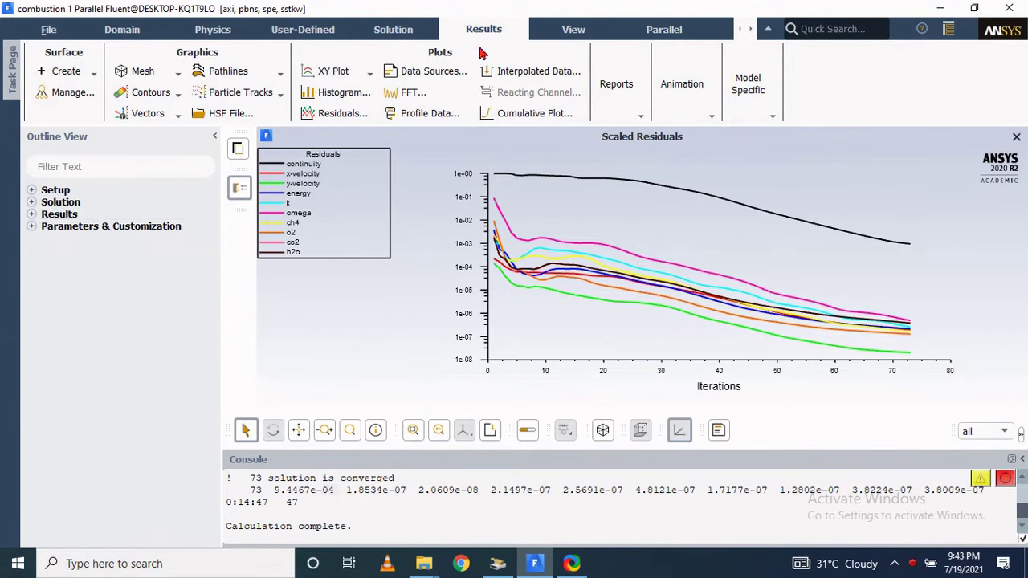
Step: Create and display contours of Static Temperature for the solved combustion chamber
left_click(179, 94)
left_click(144, 113)
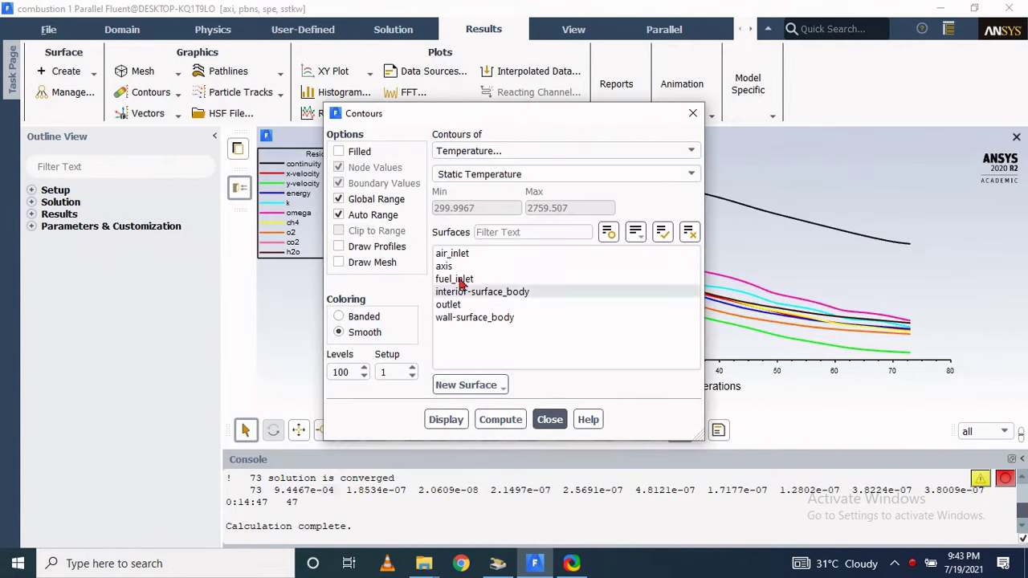
left_click(489, 152)
scroll(542, 201, "up", 2)
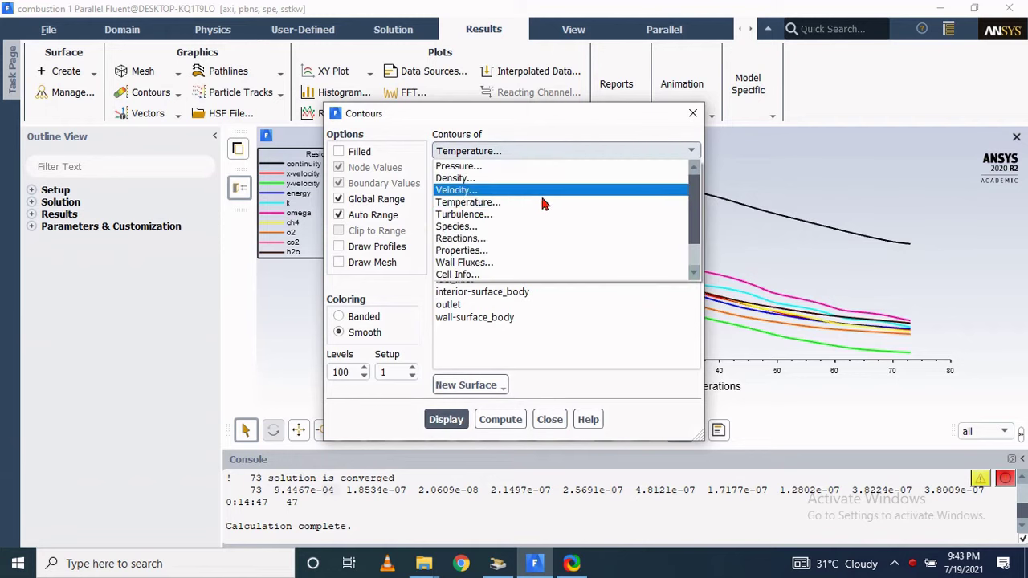
left_click(542, 205)
left_click(445, 419)
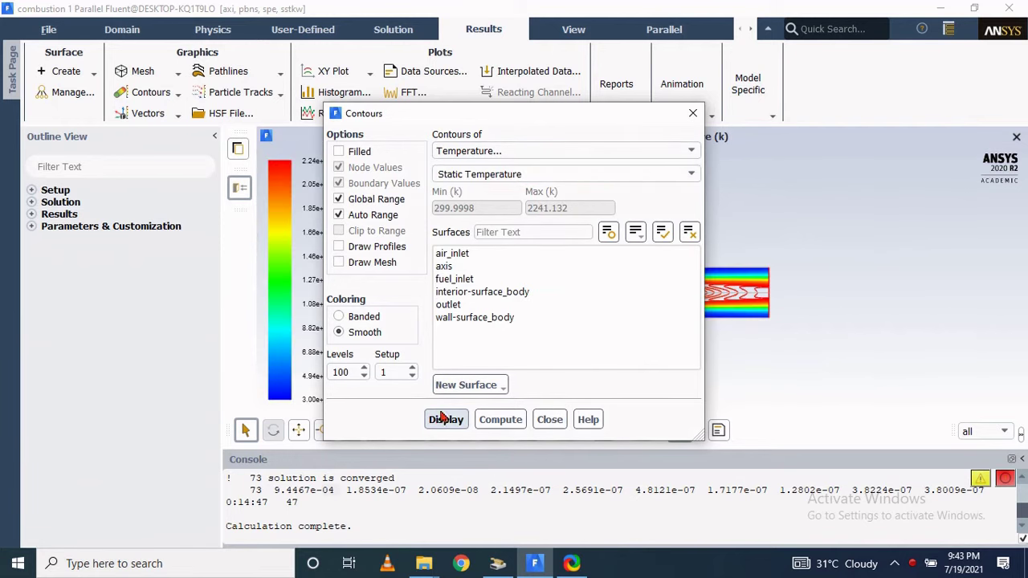
Step: Make the static temperature contours filled, set the levels to 10, redisplay them and close the contour settings
left_click_drag(478, 119, 246, 141)
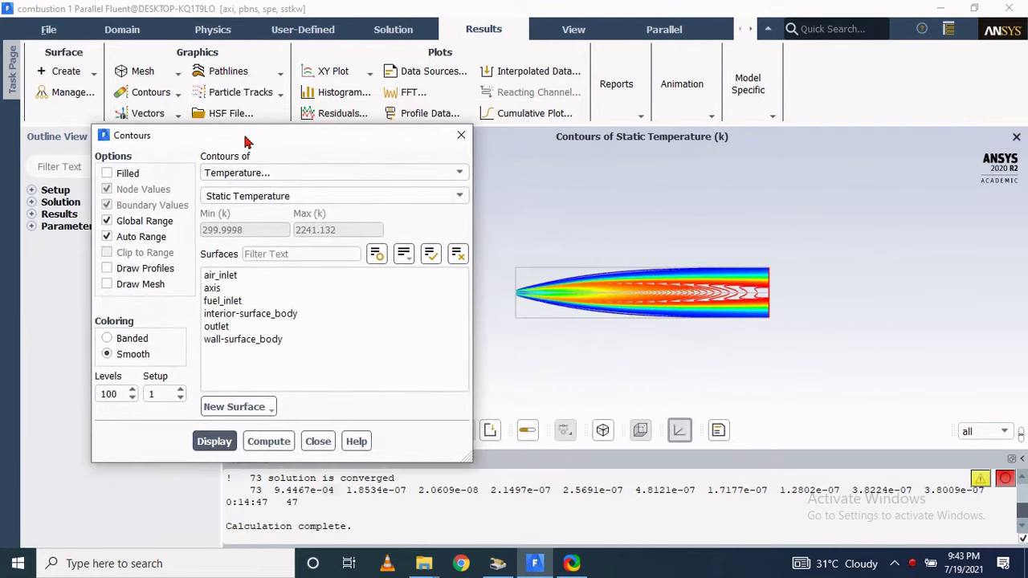
left_click(118, 173)
left_click(214, 444)
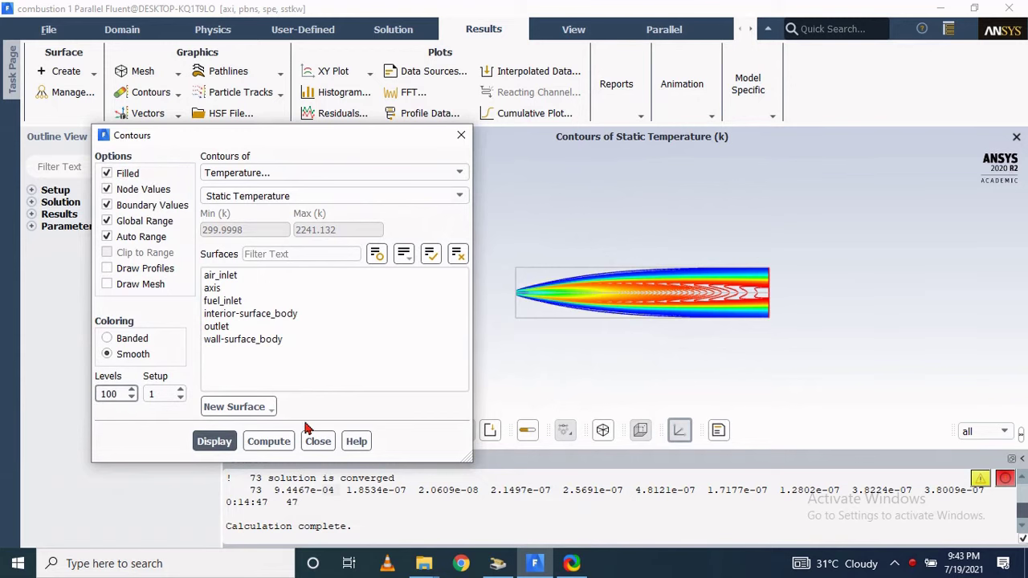
left_click(213, 441)
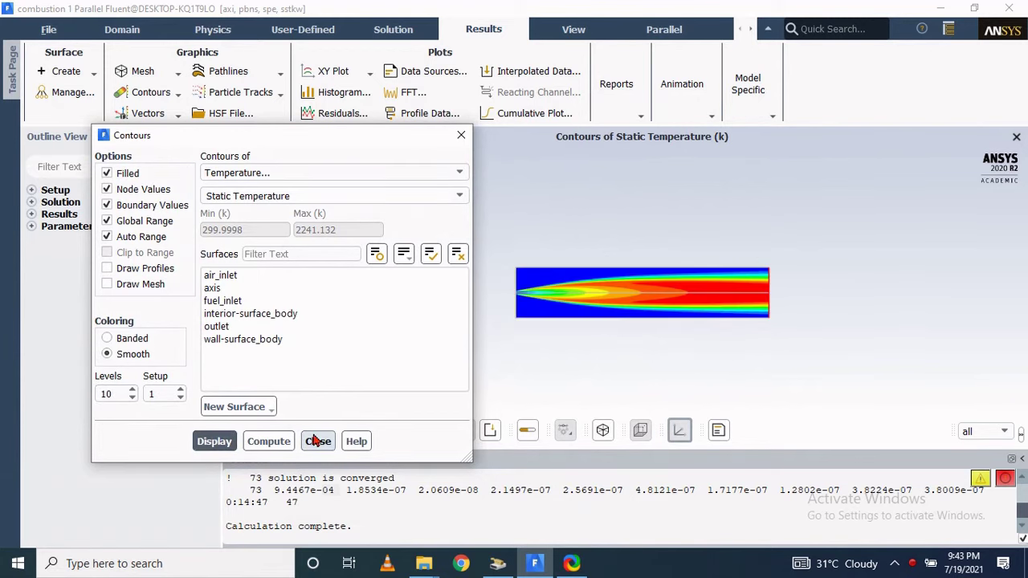
left_click(318, 441)
Step: Frame the temperature contour larger in the graphics window and preview it as a color JPEG picture
scroll(520, 287, "up", 5)
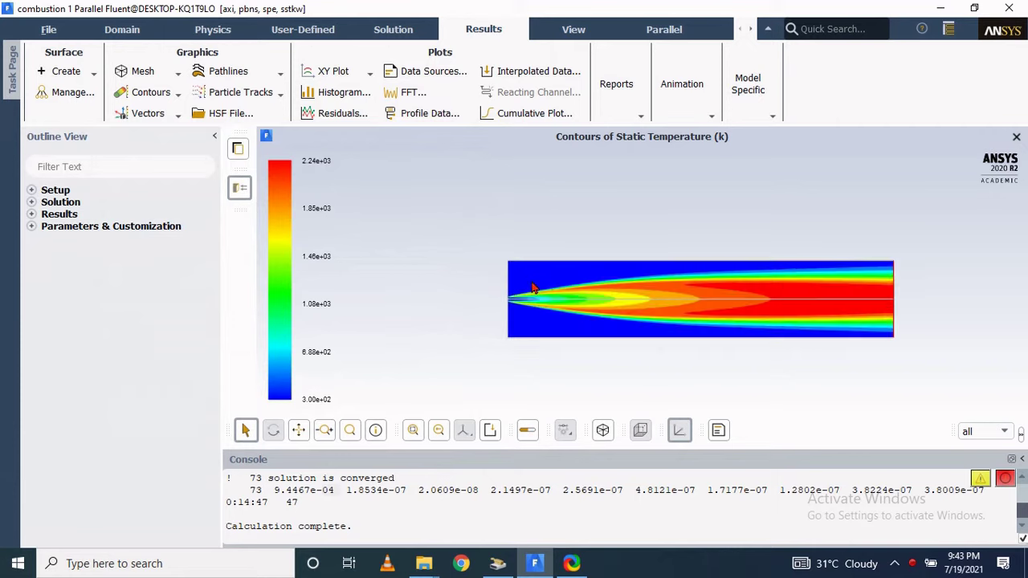
left_click(298, 429)
left_click_drag(677, 307, 360, 301)
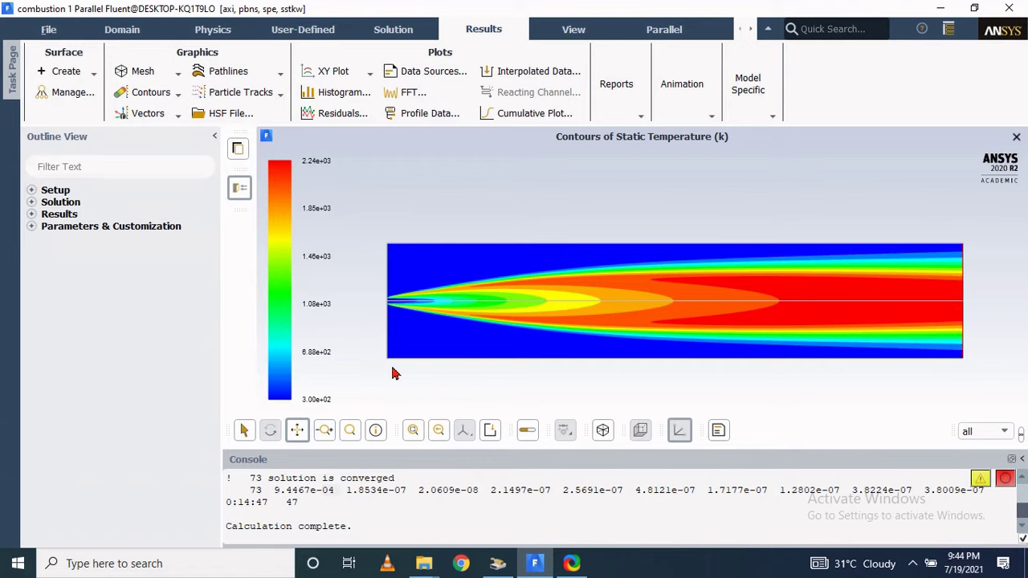
right_click(558, 196)
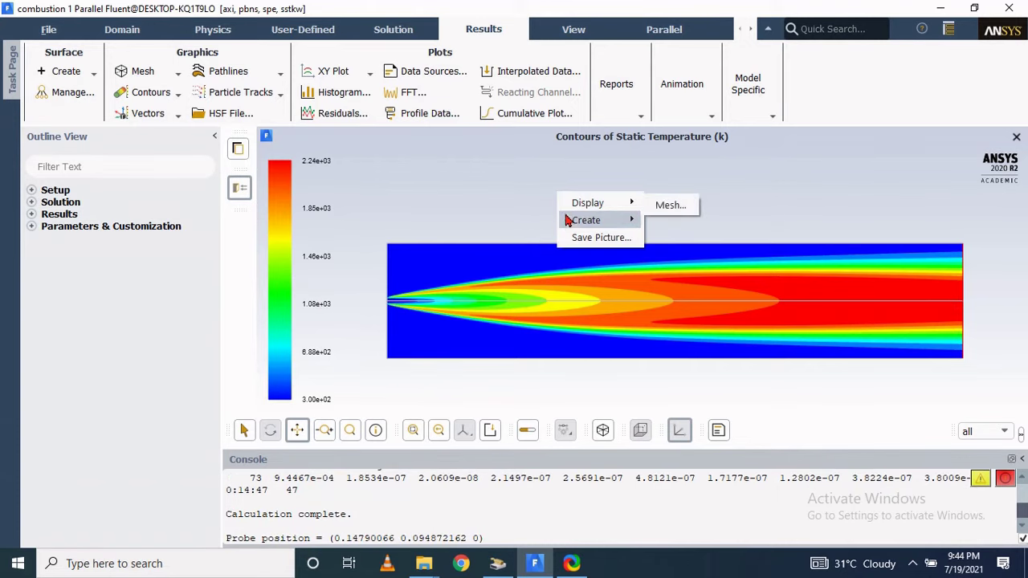
left_click(598, 237)
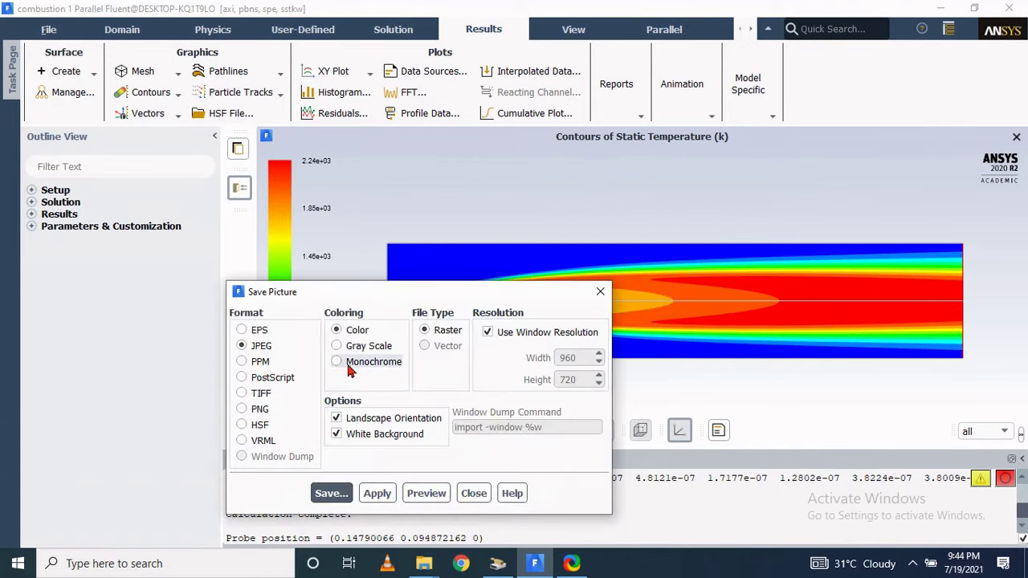
left_click(425, 491)
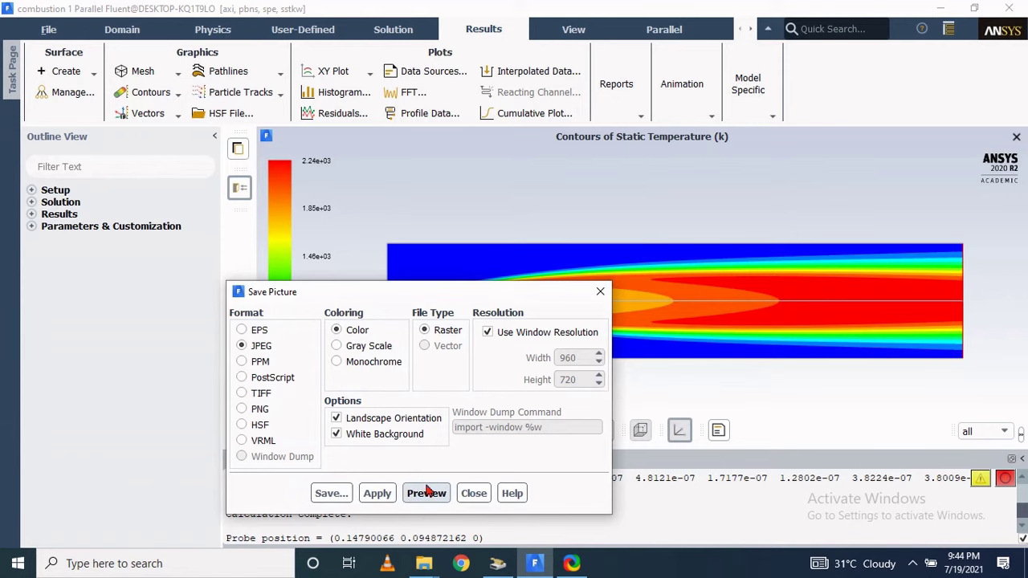
left_click(995, 291)
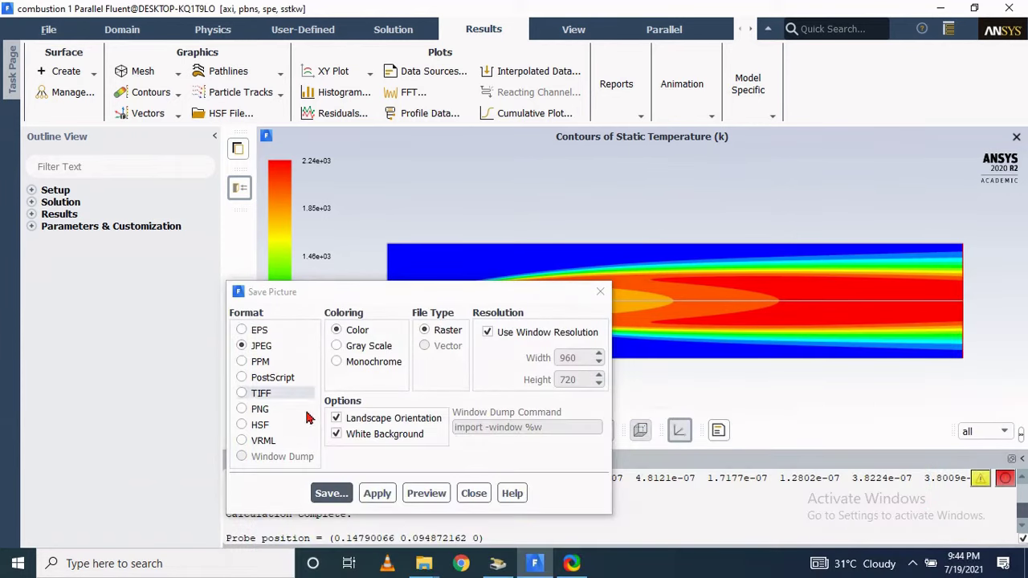
Step: Save the picture as Temperature.jpg in the Methan combustion folder and close the picture settings
left_click(331, 493)
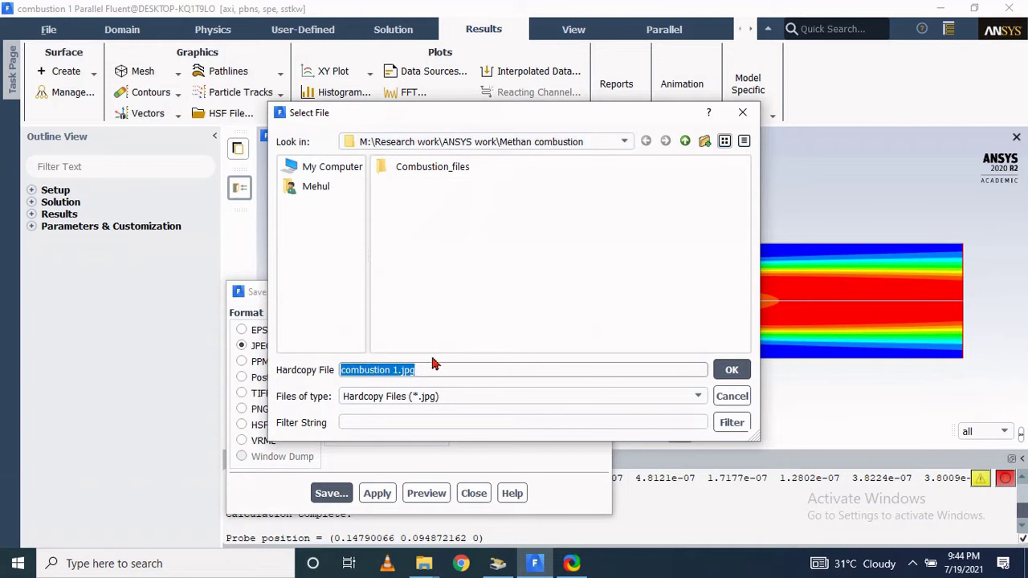
left_click_drag(392, 370, 310, 370)
key("BackSpace")
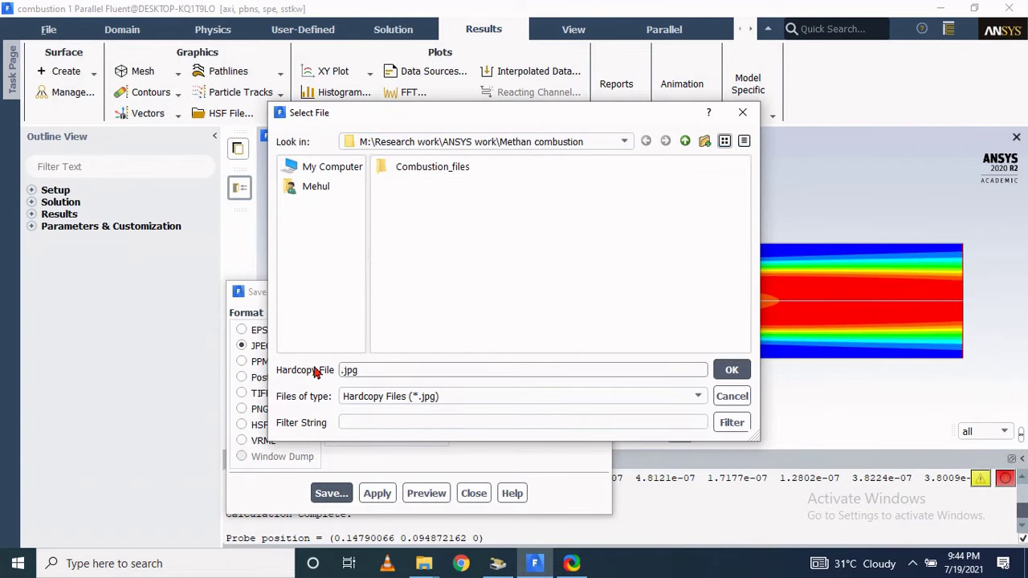
type("Temperature")
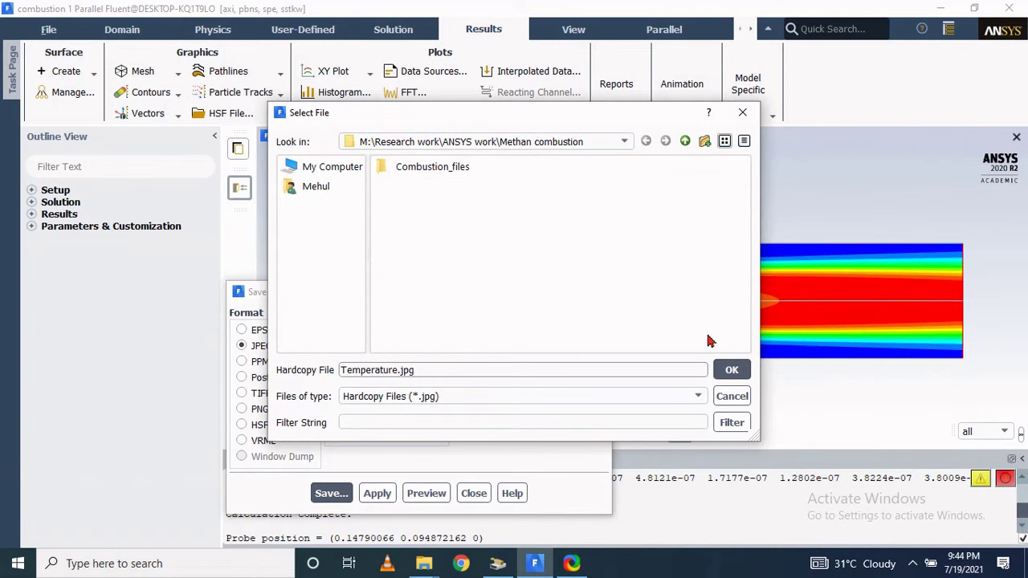
left_click(714, 368)
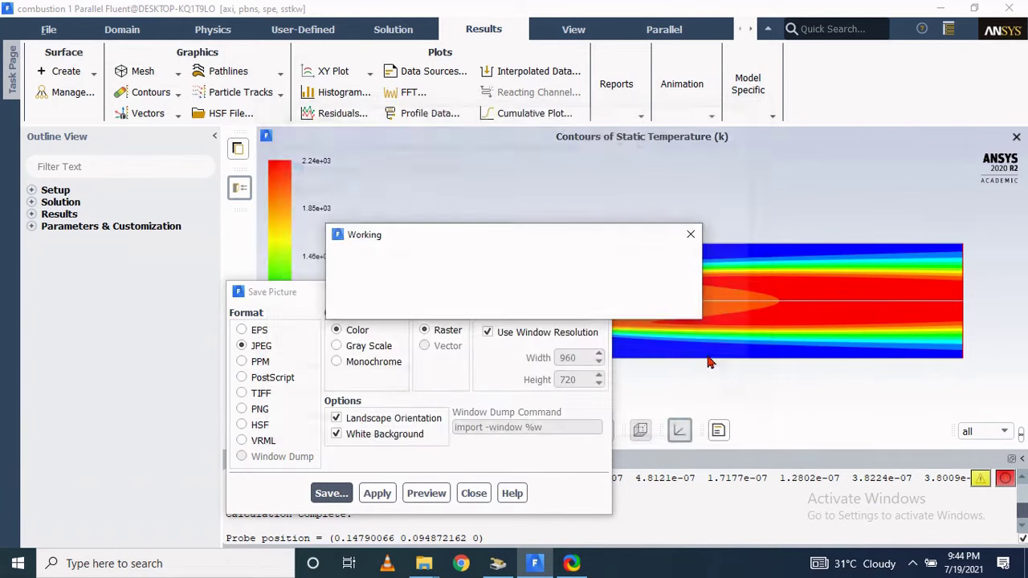
left_click(474, 493)
Step: Display filled contours of Velocity Magnitude for the combustion chamber
left_click(175, 94)
left_click(137, 109)
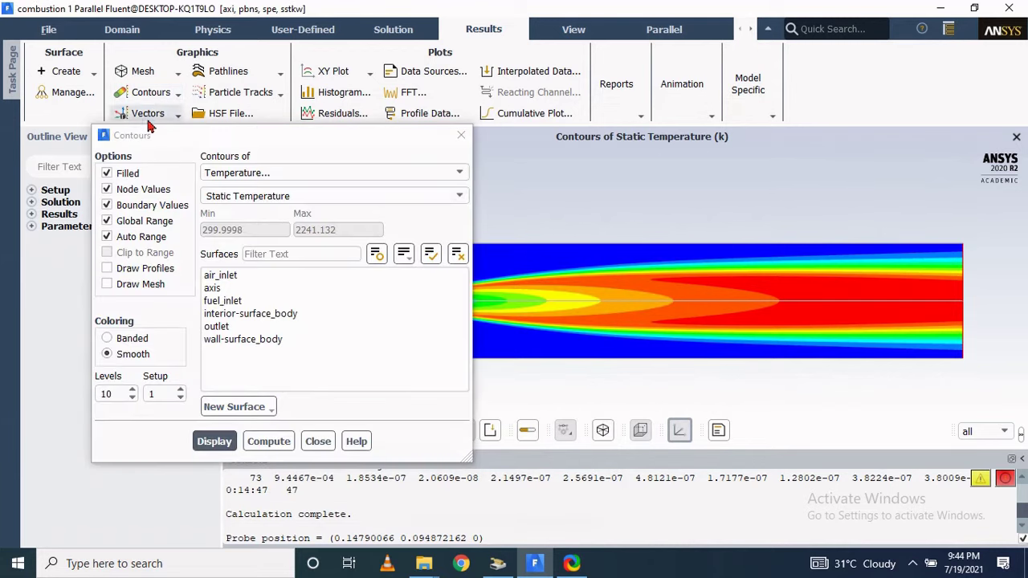
left_click(261, 172)
left_click(224, 212)
left_click_drag(241, 135, 146, 38)
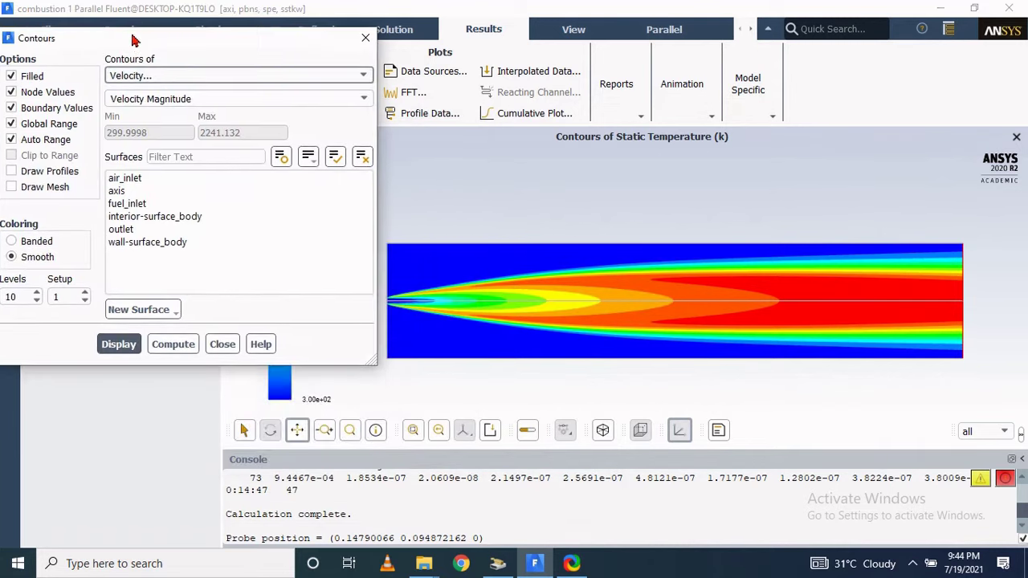
left_click(115, 345)
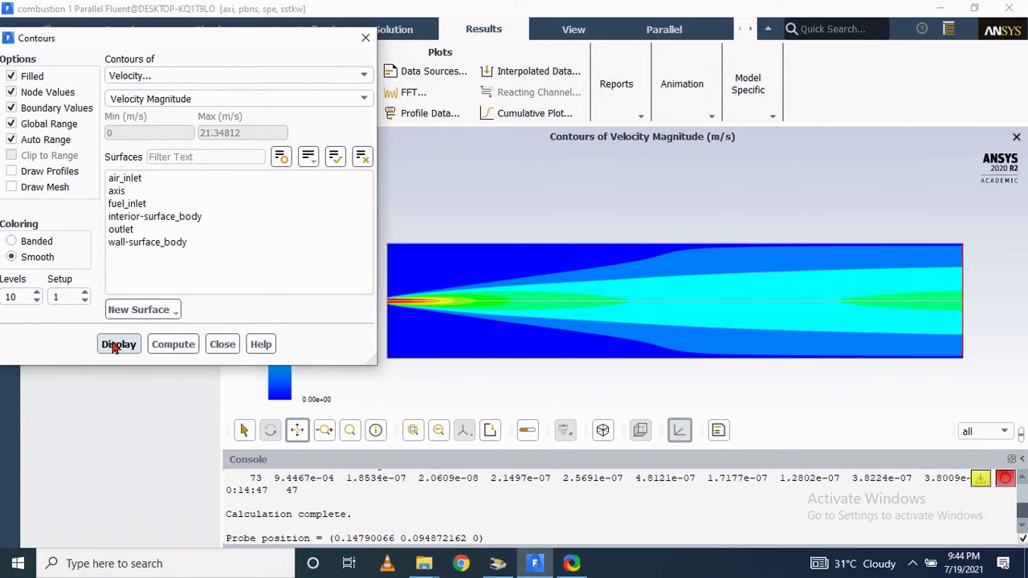
Step: Inspect the velocity contours near the fuel inlet, frame the whole chamber again and close the contour settings
left_click_drag(285, 38, 314, 408)
scroll(415, 340, "up", 3)
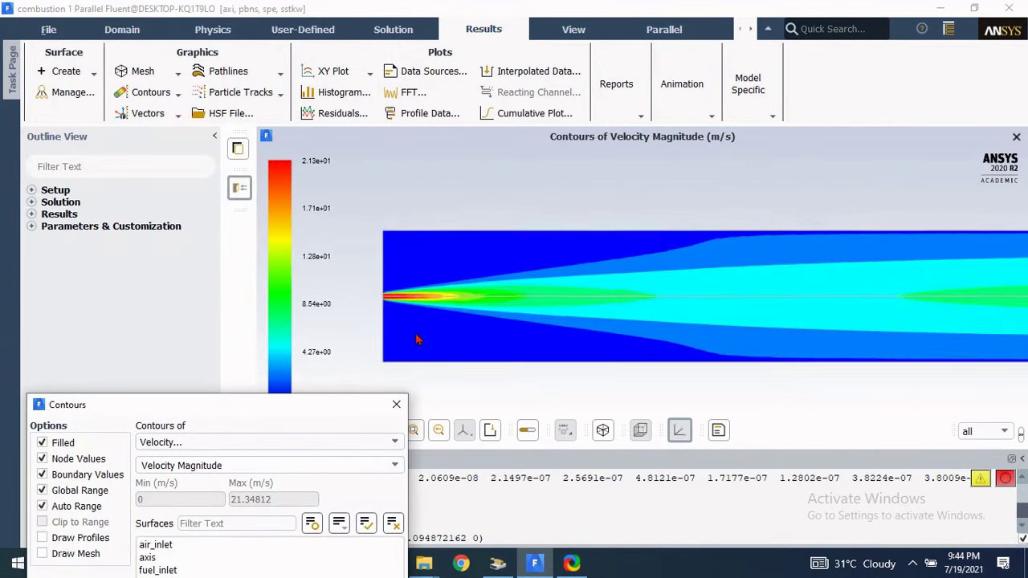
scroll(427, 287, "up", 2)
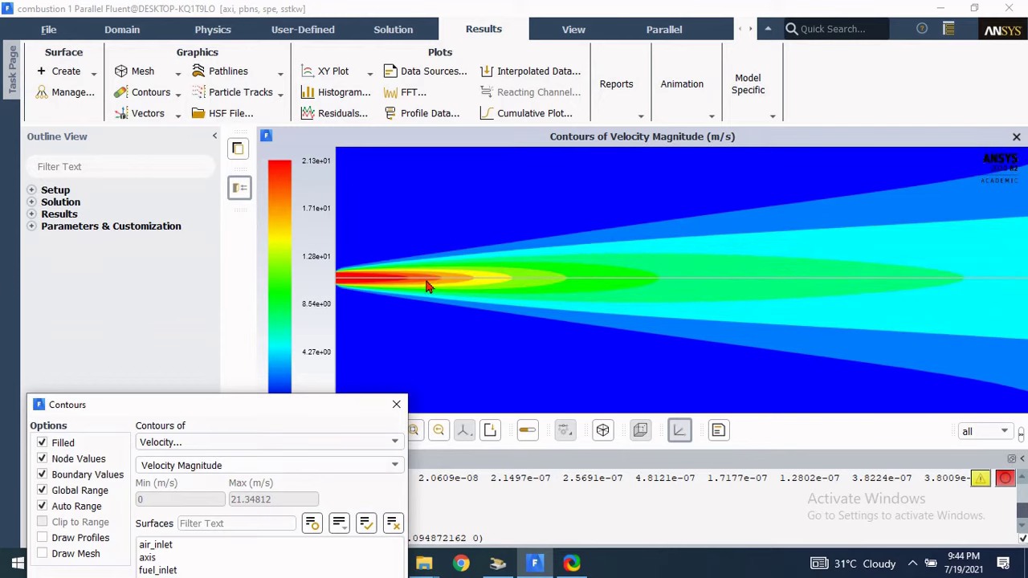
scroll(427, 286, "down", 5)
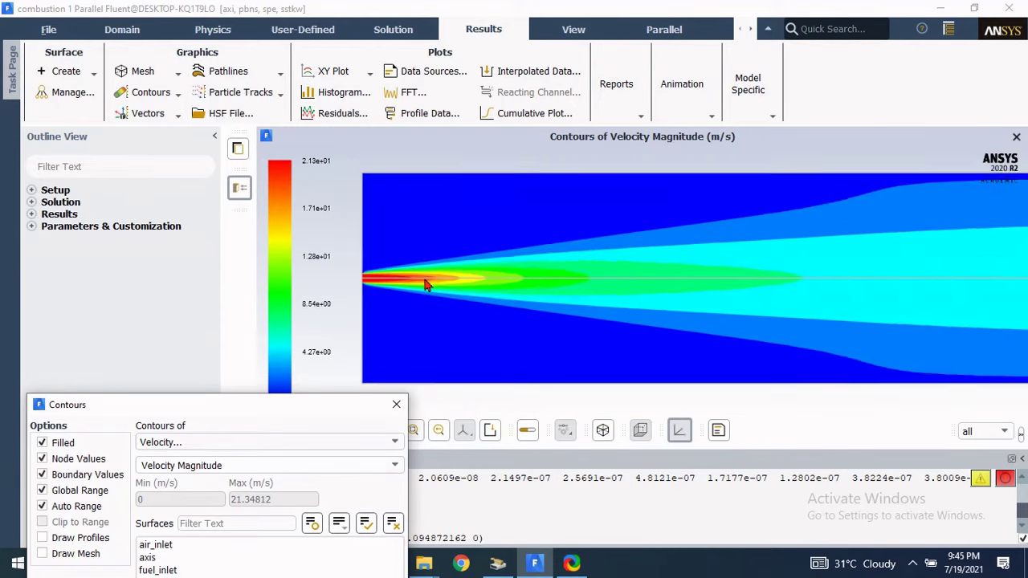
left_click_drag(219, 406, 267, 123)
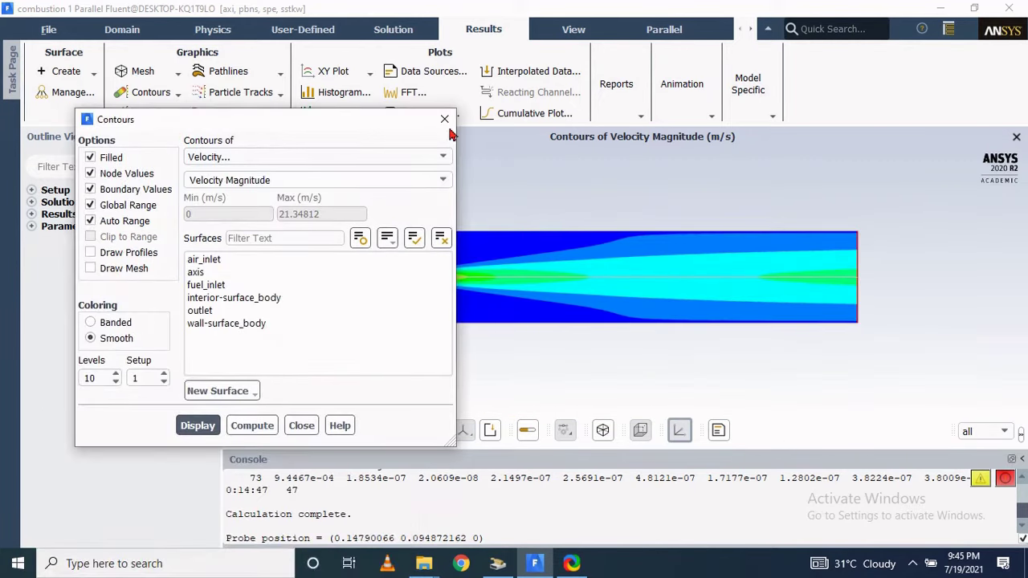
left_click(444, 120)
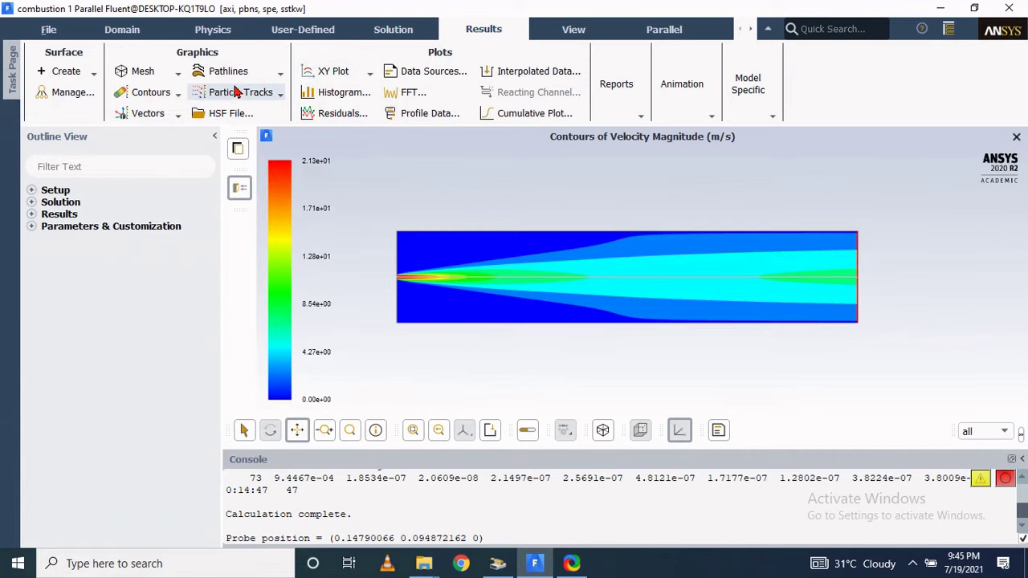
Step: Set up a solution XY plot with Static Temperature as the Y axis function and Direction Vector as the X axis function
left_click(325, 72)
left_click(323, 90)
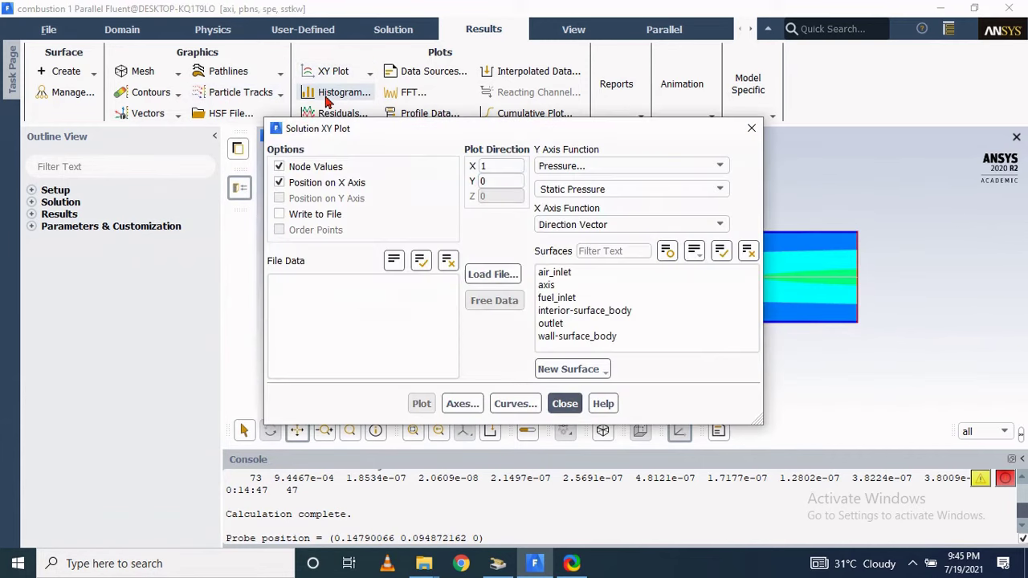
left_click(566, 166)
left_click(562, 204)
left_click(574, 224)
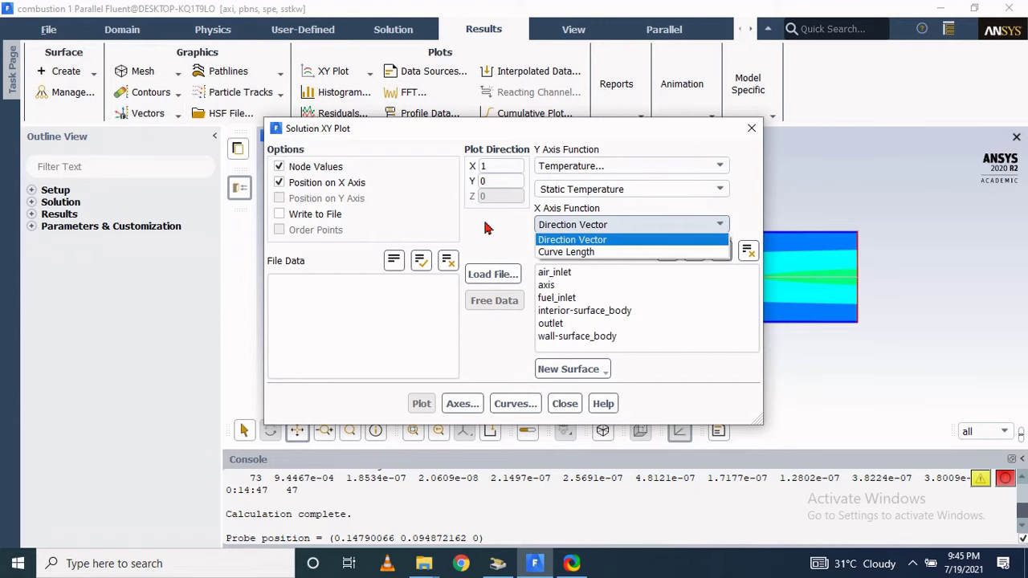
left_click(528, 135)
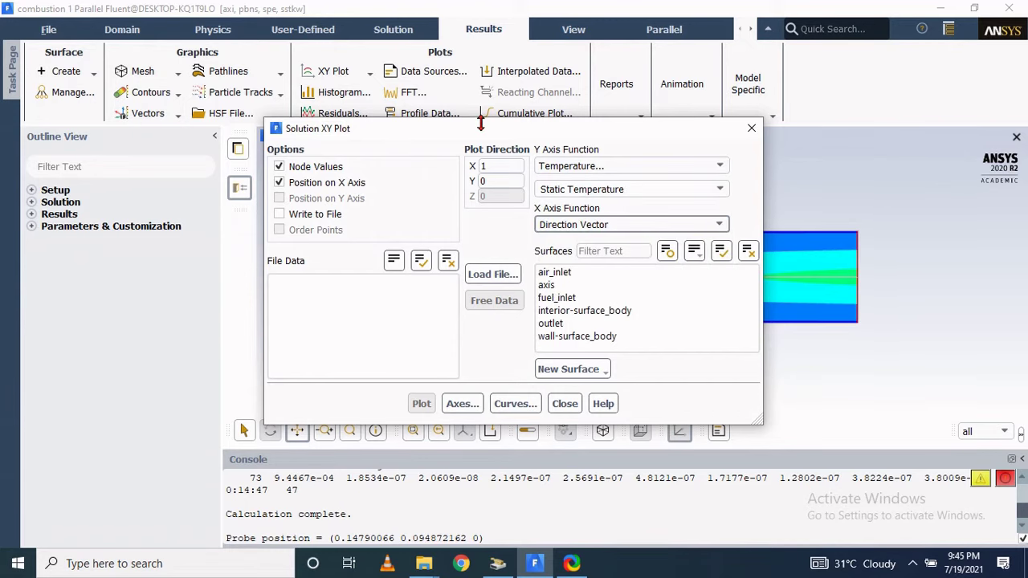
left_click_drag(501, 137, 303, 103)
left_click(388, 196)
left_click(385, 207)
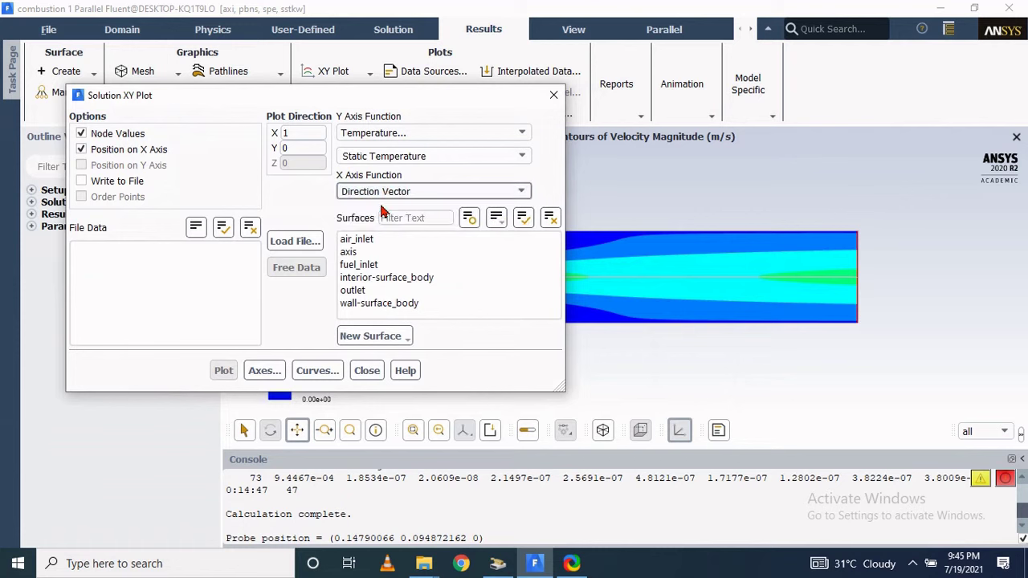
Step: Plot the static temperature along the axis surface and close the XY plot settings
left_click(350, 253)
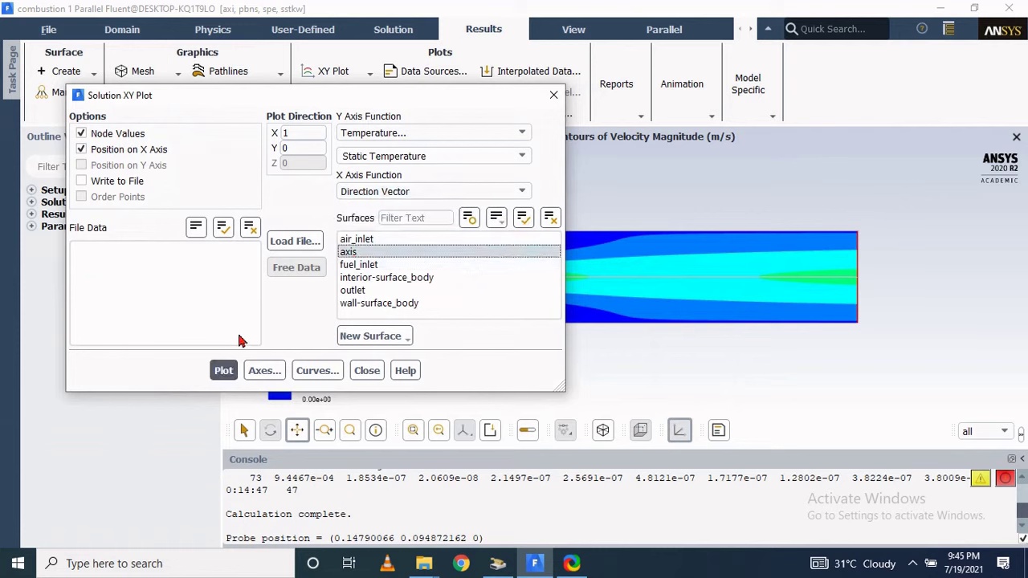
left_click(221, 369)
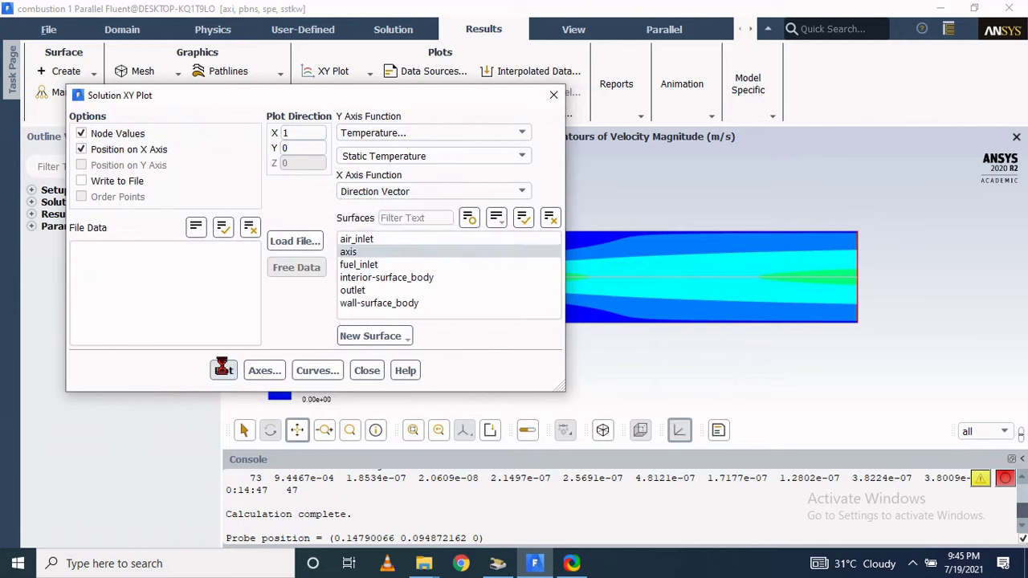
left_click(554, 95)
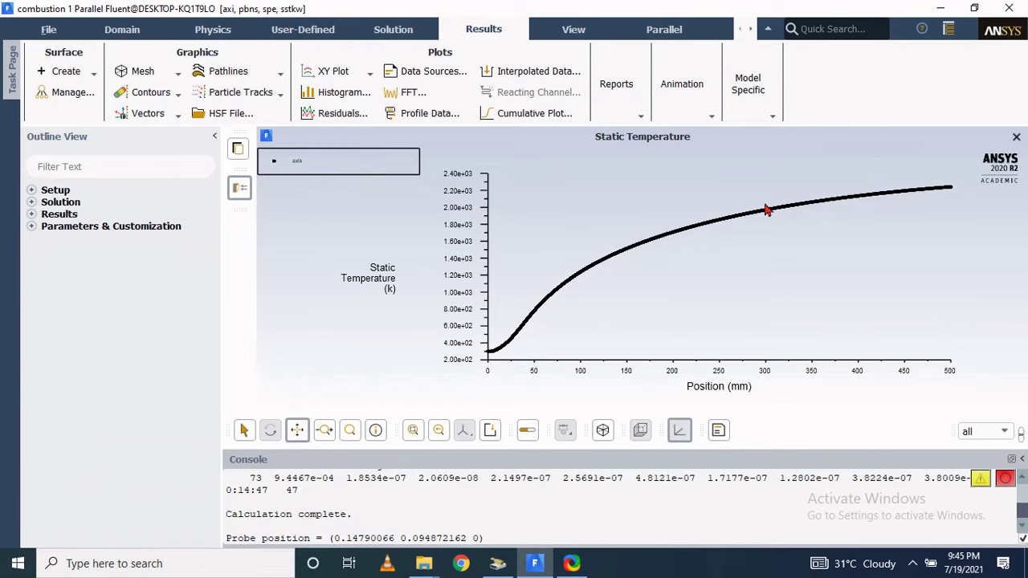
Step: Write the axis static temperature plot to an XY file named "temperature data" in the Methan combustion folder
left_click(330, 71)
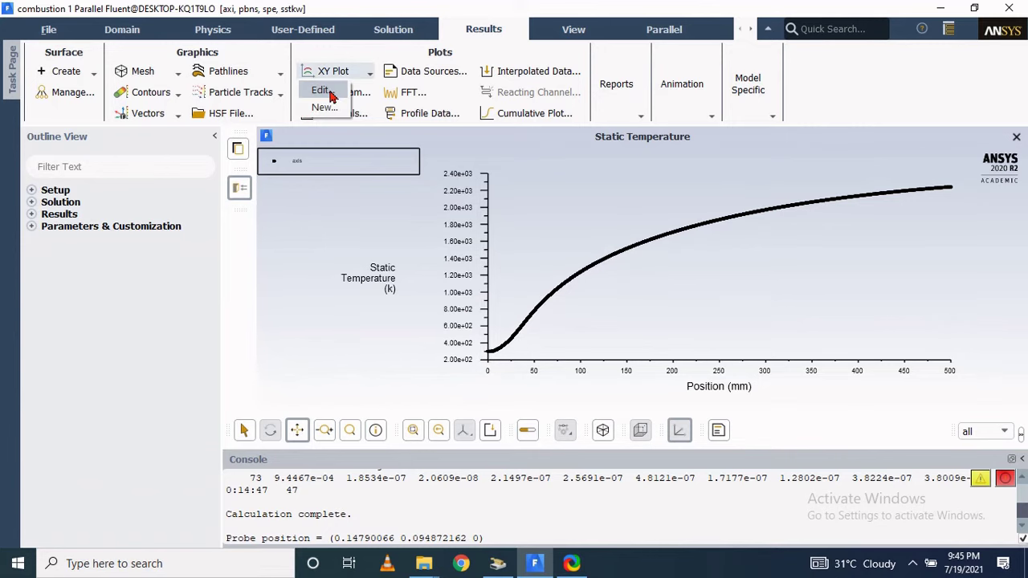
left_click(331, 88)
left_click_drag(207, 105, 159, 133)
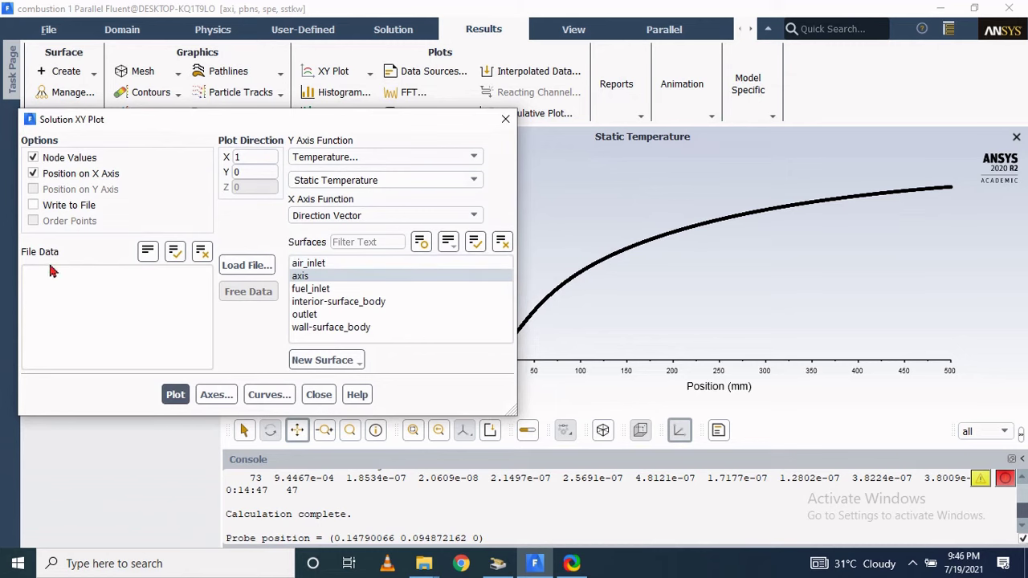
left_click(33, 205)
left_click(175, 394)
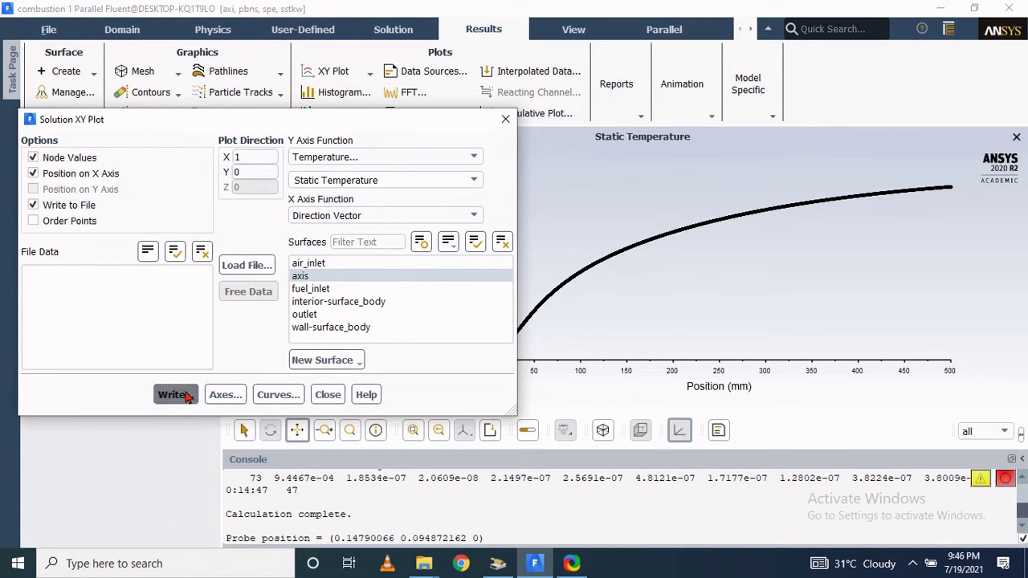
type("temperature data")
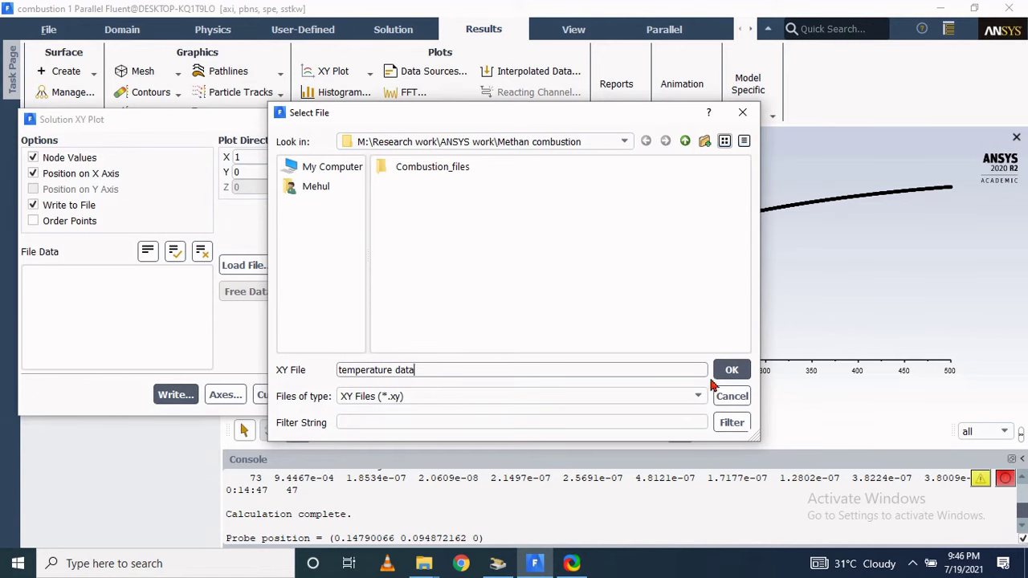
left_click(737, 375)
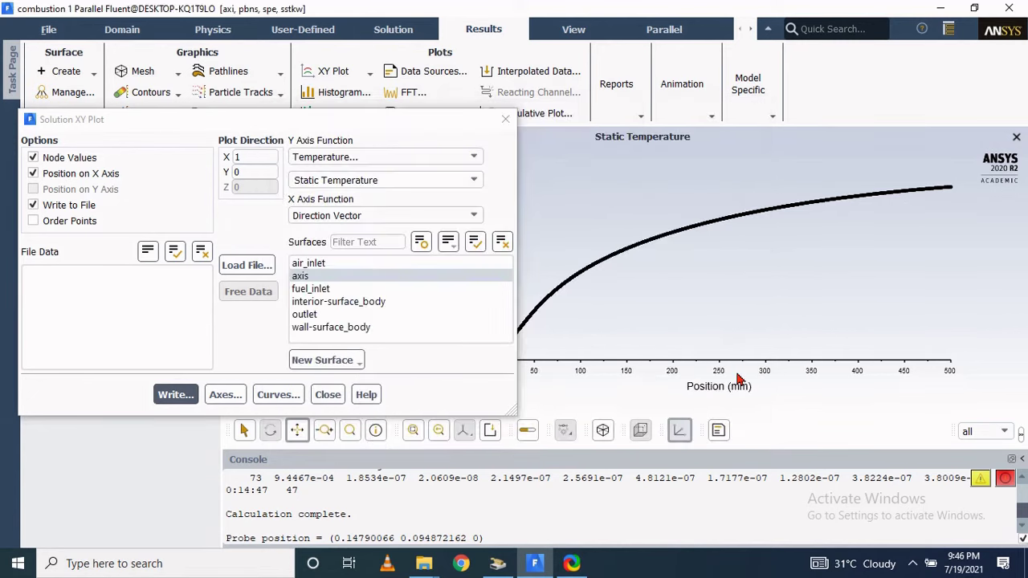
Step: Switch to File Explorer and open the exported temperature data file from the Methan combustion folder
mouse_move(434, 565)
left_click(399, 442)
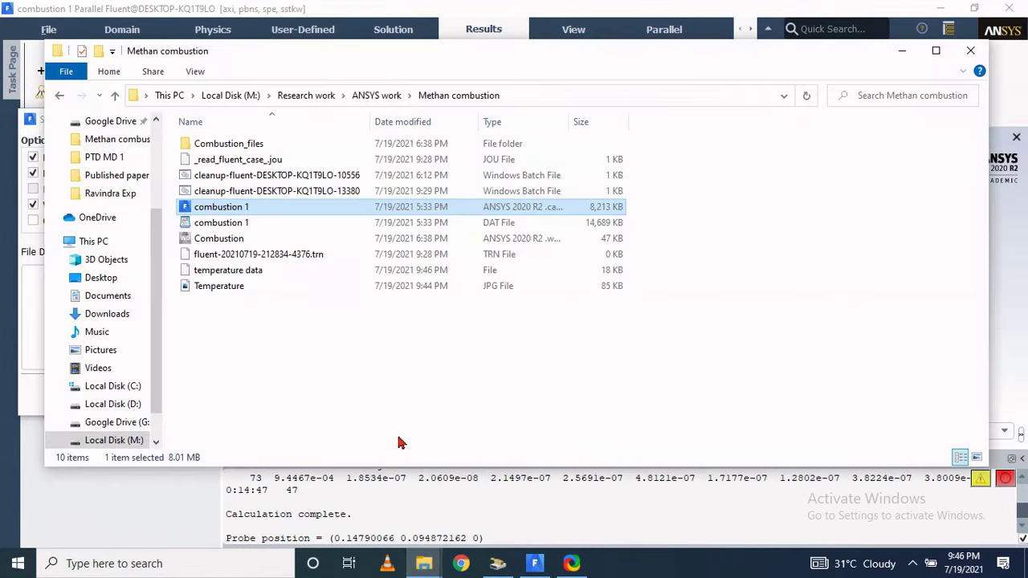
left_click(240, 270)
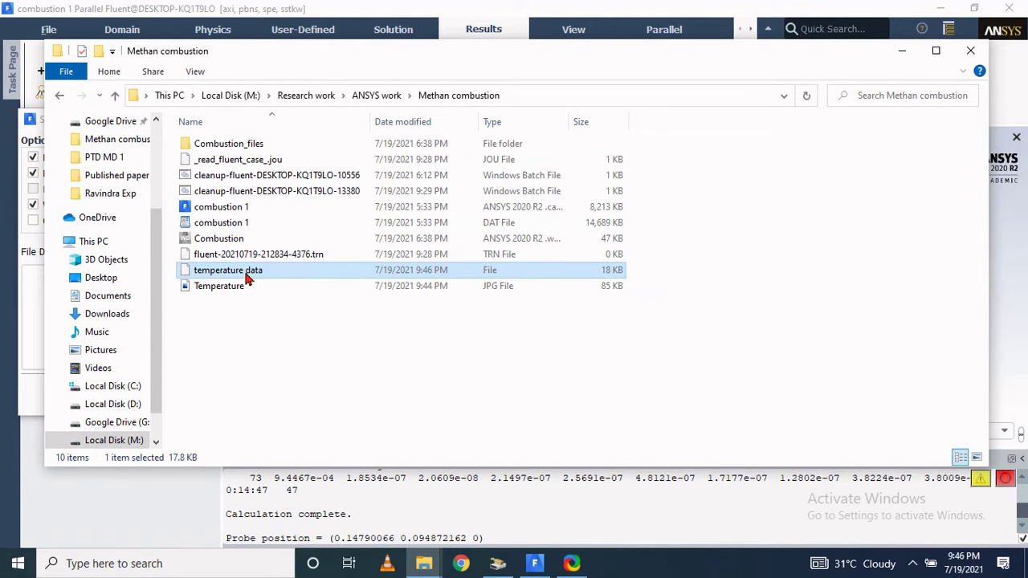
double_click(399, 270)
Step: Examine the position and static temperature columns in the exported file, then close it
left_click(13, 94)
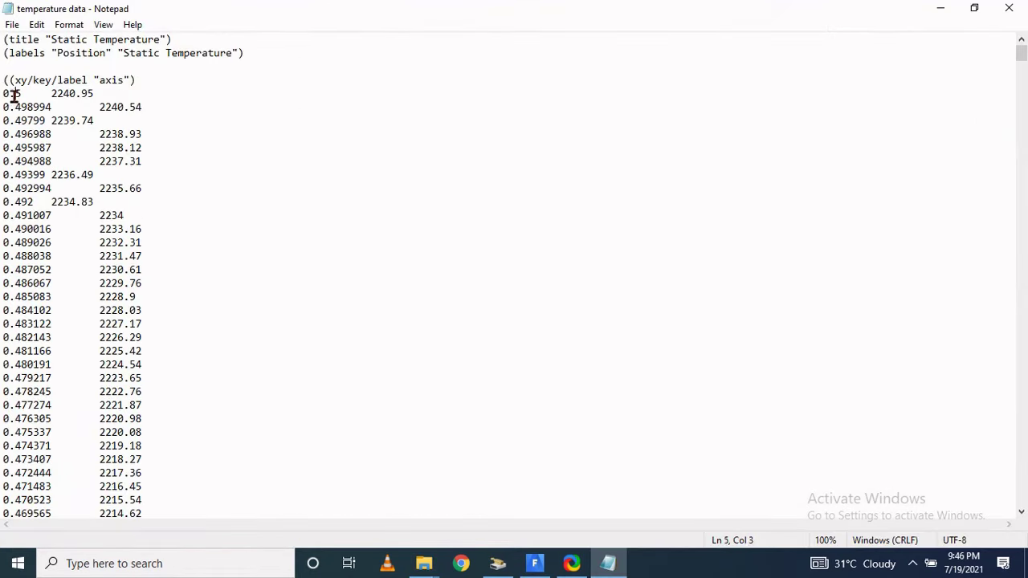
key("shift+Down")
key("shift+Down")
key("shift+Down")
key("shift+Down")
key("shift+Down")
double_click(56, 94)
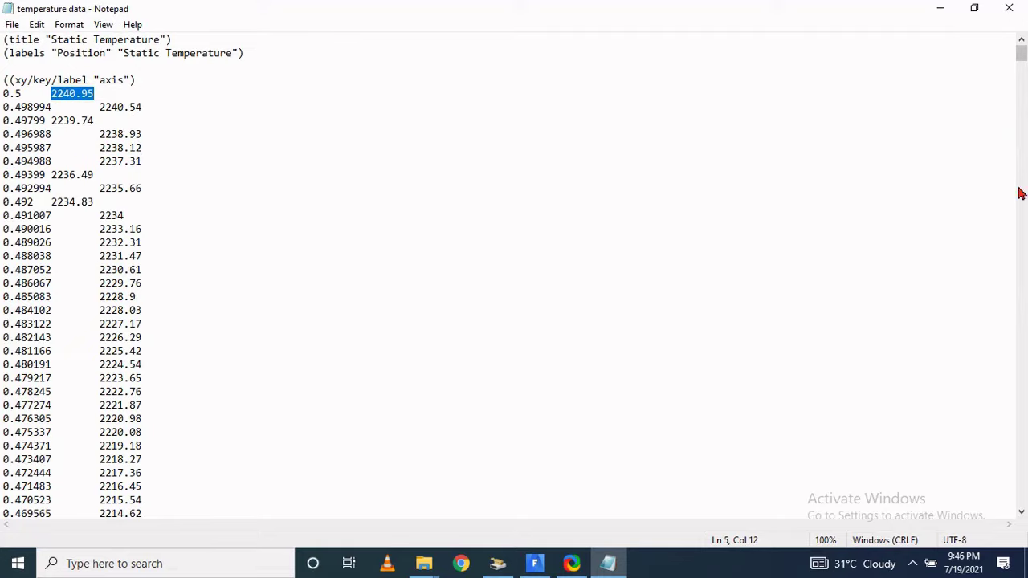
left_click_drag(1022, 60, 997, 342)
left_click(1008, 8)
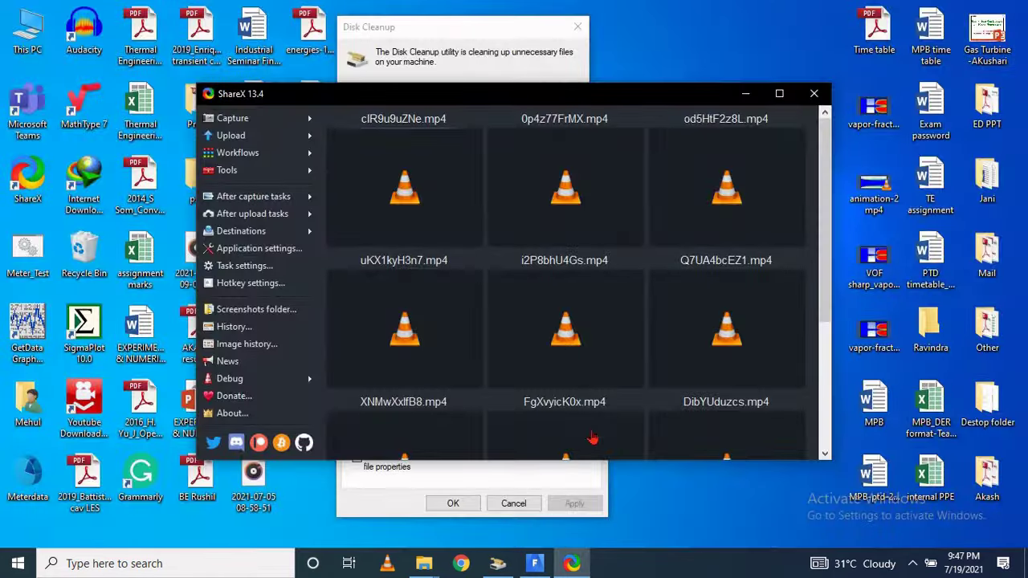
Step: Switch back to Fluent and start a new line/rake surface of type Rake with 10 points
left_click(535, 563)
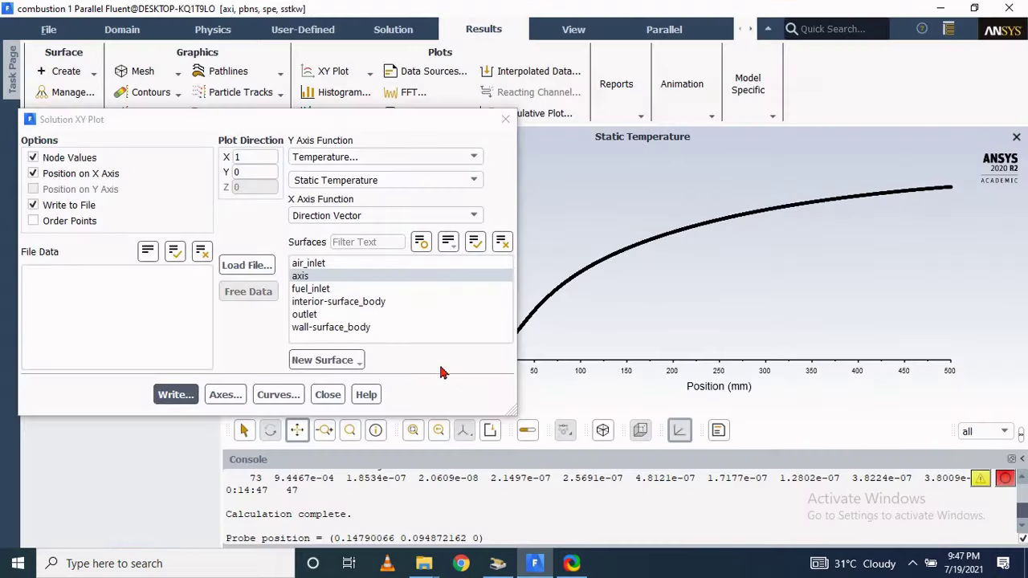
left_click(346, 365)
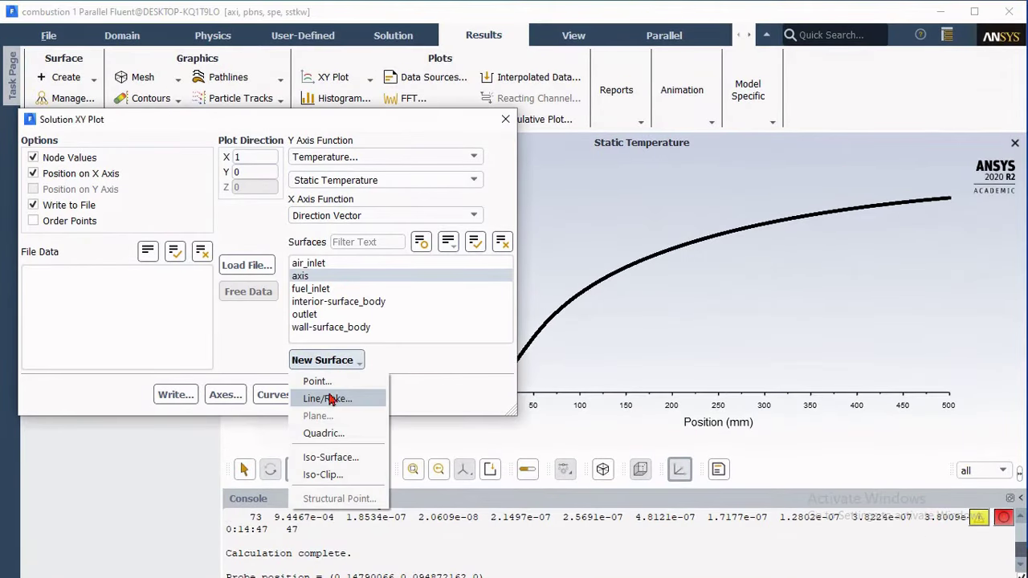
left_click(327, 399)
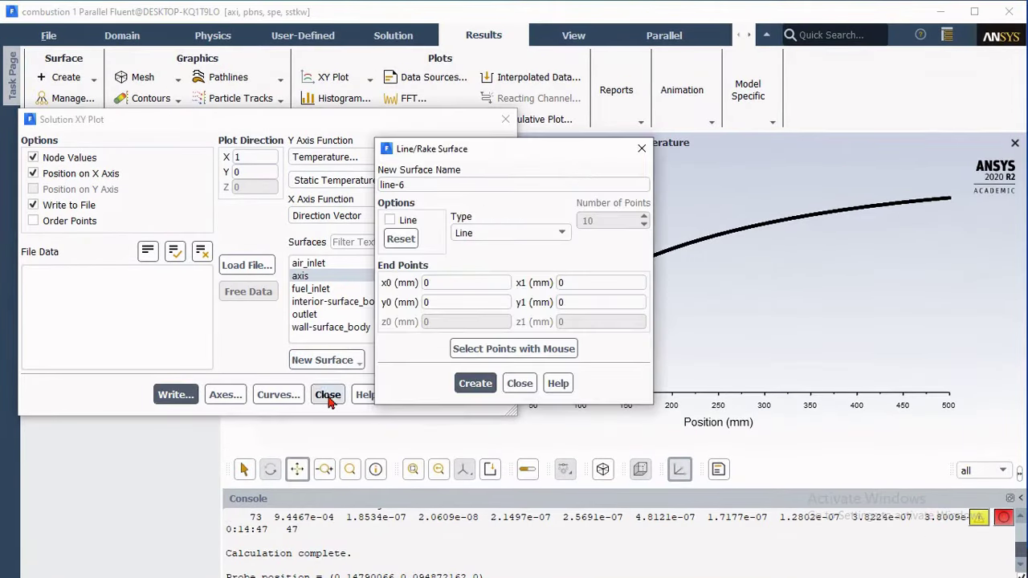
left_click(484, 232)
left_click(472, 262)
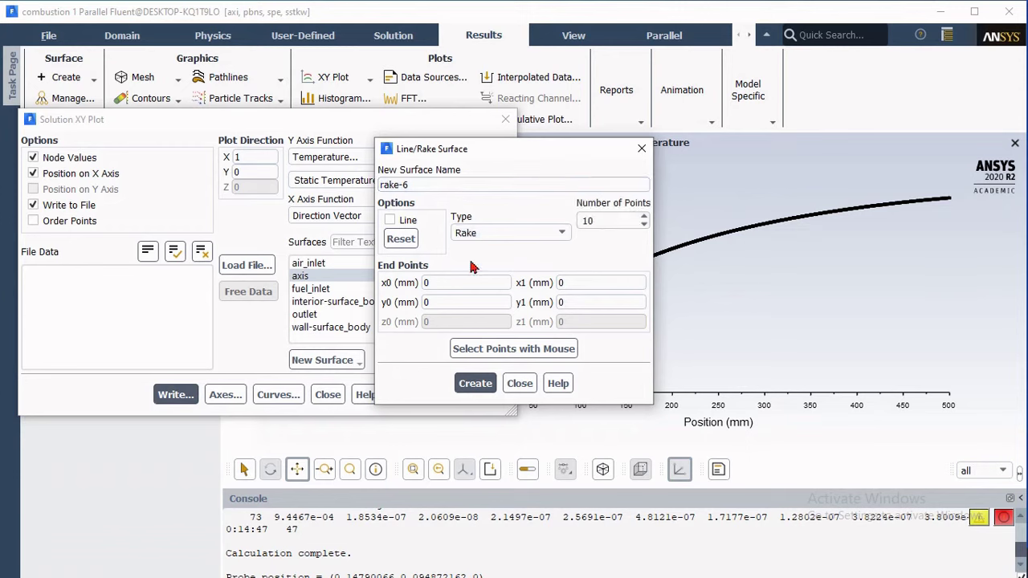
double_click(595, 221)
left_click_drag(402, 149, 175, 120)
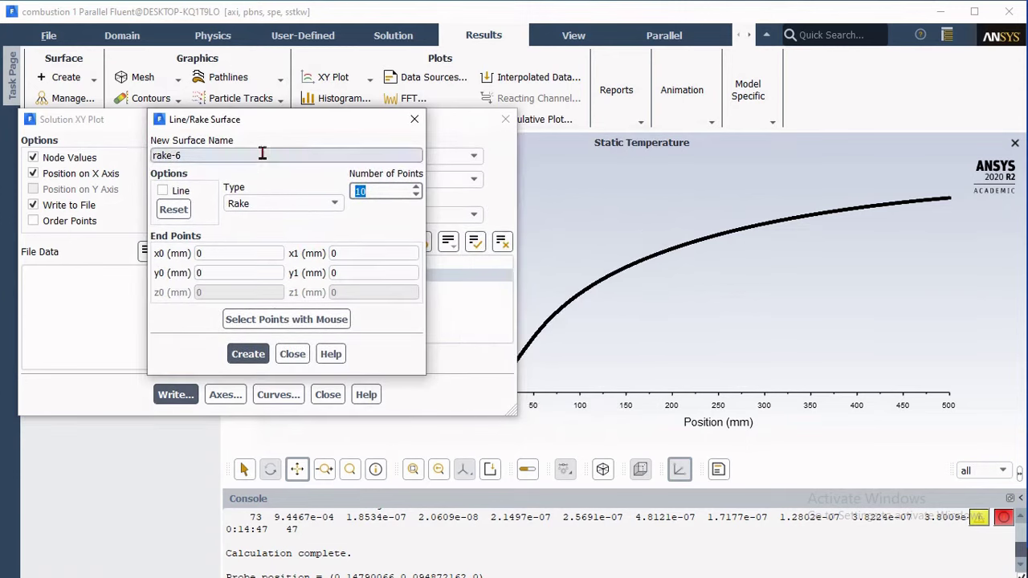
Step: Set the rake's x1 end point to 500 mm, create the surface and close its settings
left_click(334, 272)
double_click(333, 253)
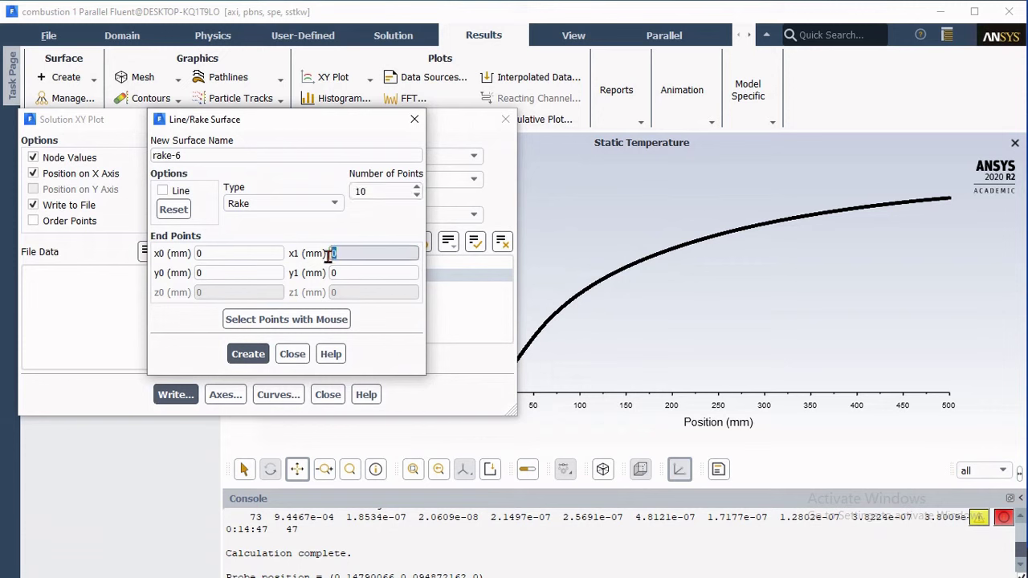
type("500")
left_click(248, 356)
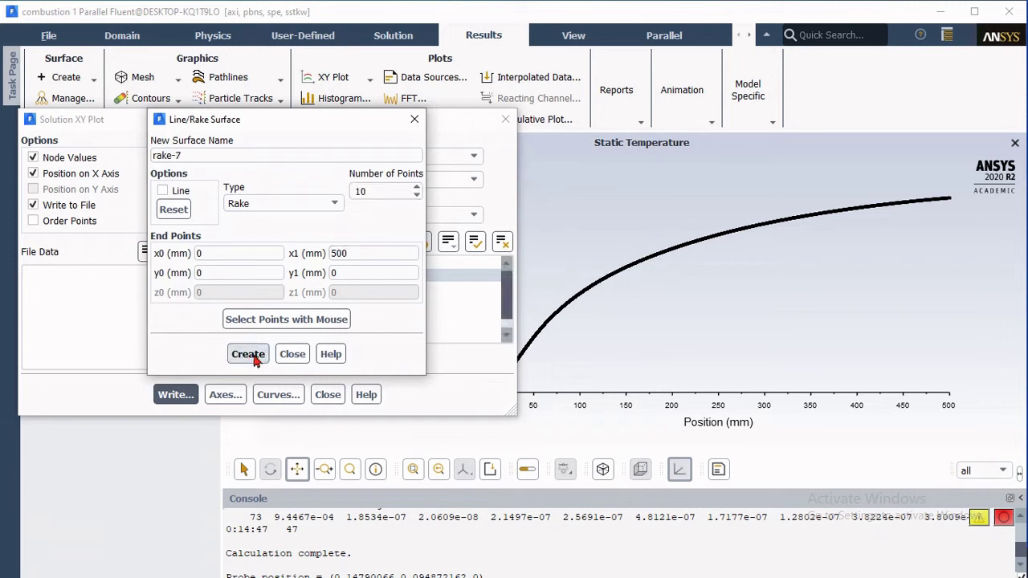
left_click(292, 359)
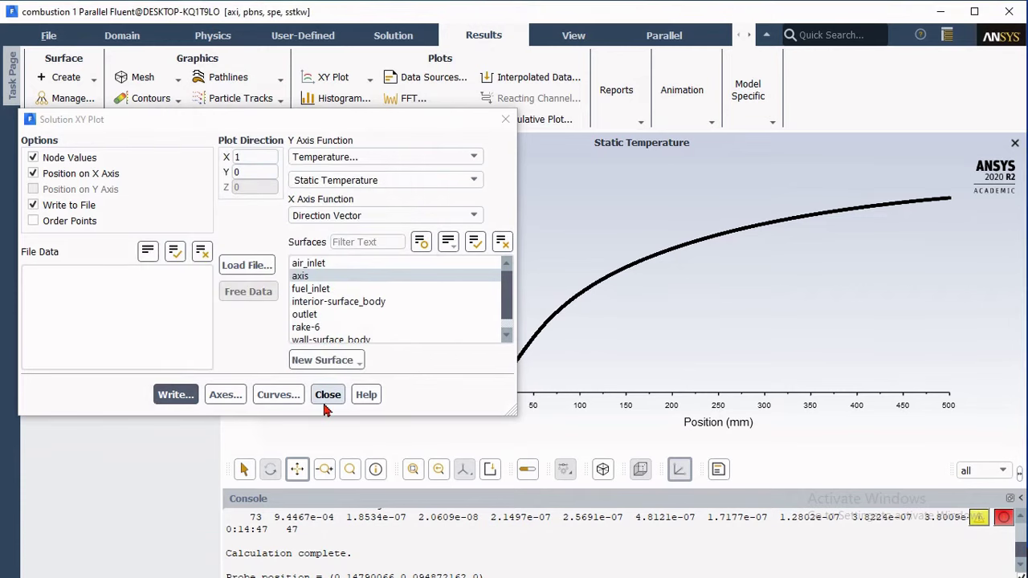
Step: Plot static temperature against position for the rake surface instead of the axis, with writing to file turned off
left_click(310, 327)
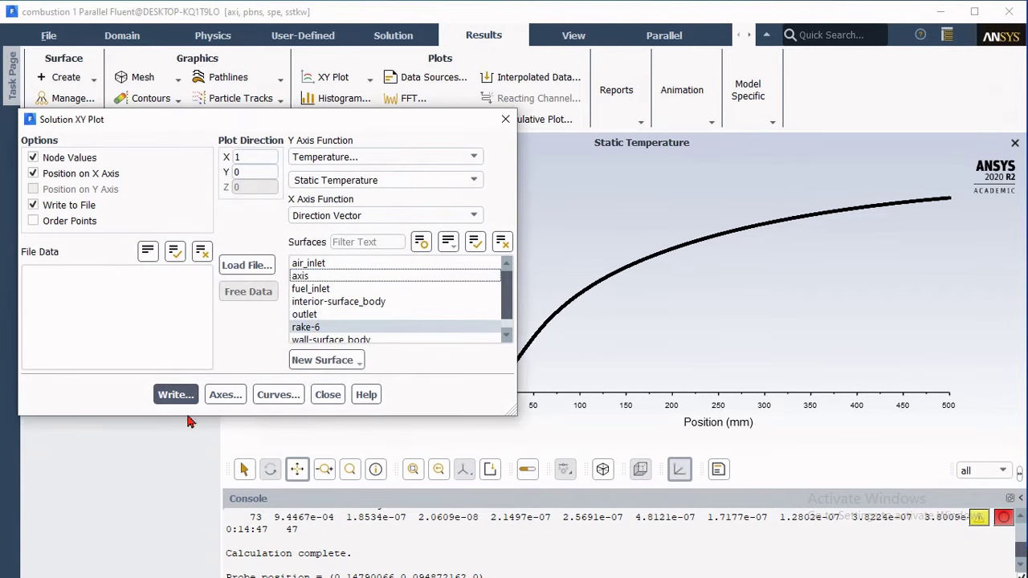
left_click(80, 206)
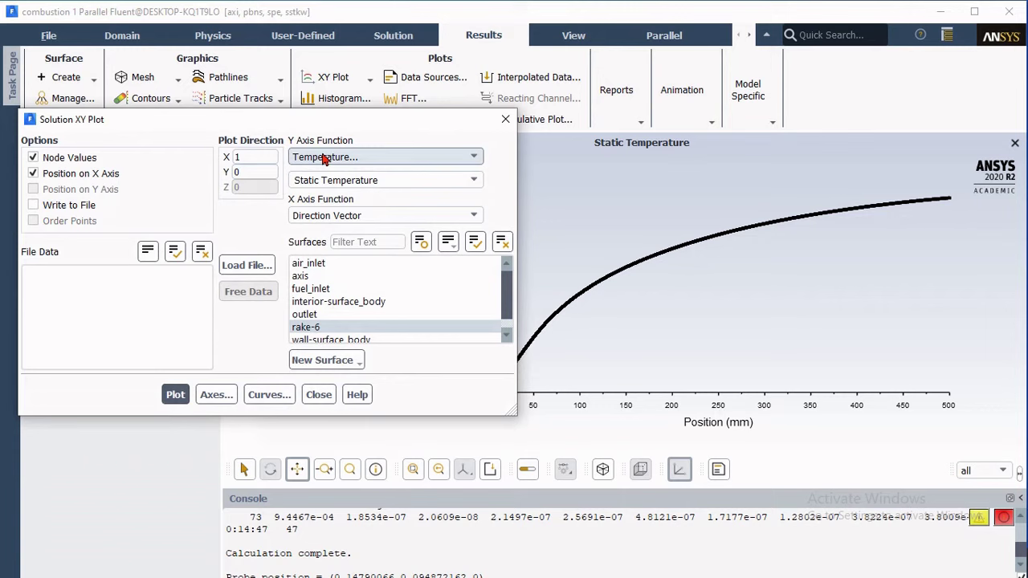
left_click(175, 394)
left_click_drag(351, 121, 310, 79)
Step: Export the rake's temperature data to the file temp data new, examine it in Notepad and switch back to Fluent
left_click(43, 164)
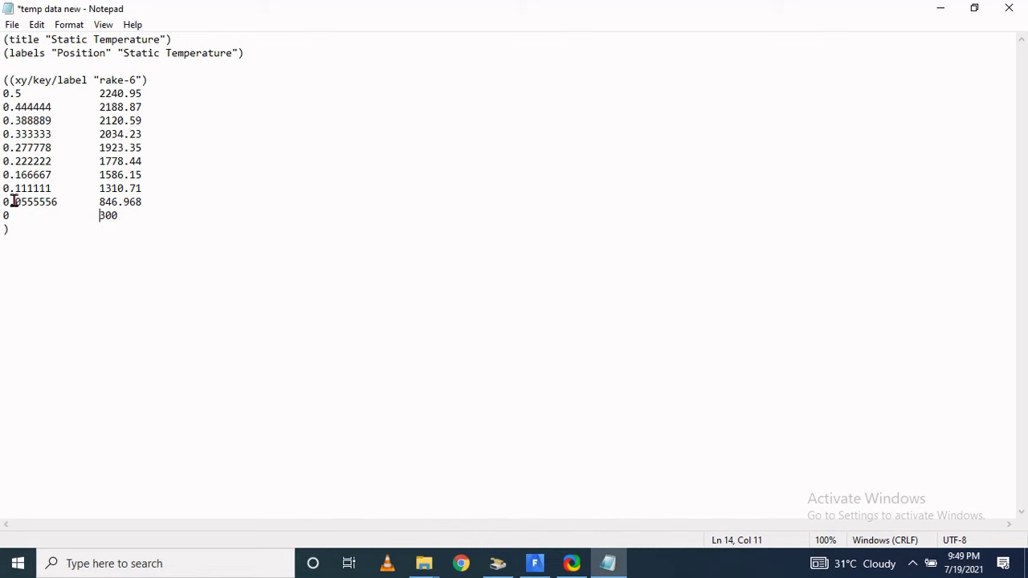
left_click_drag(92, 94, 163, 93)
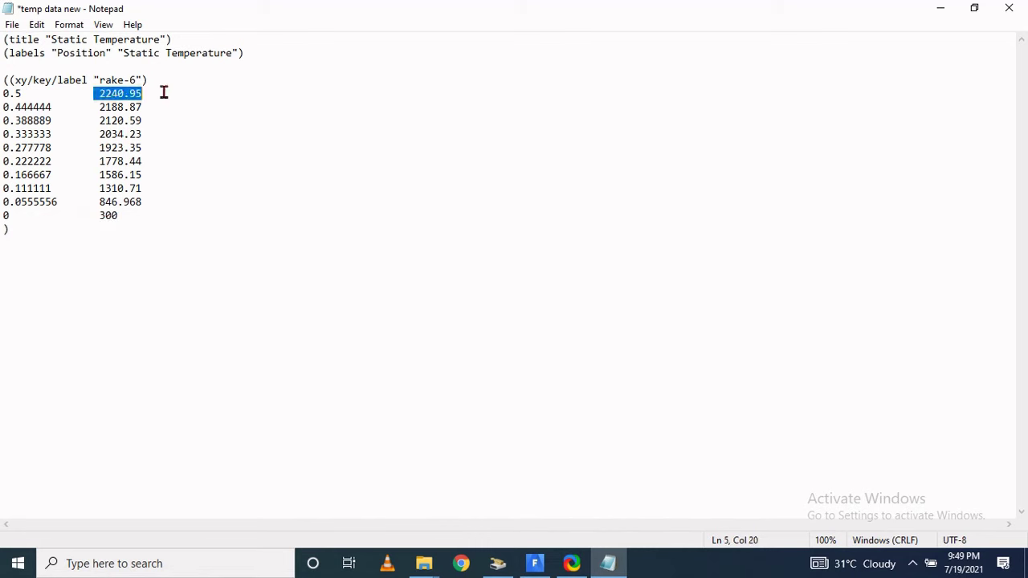
left_click(534, 563)
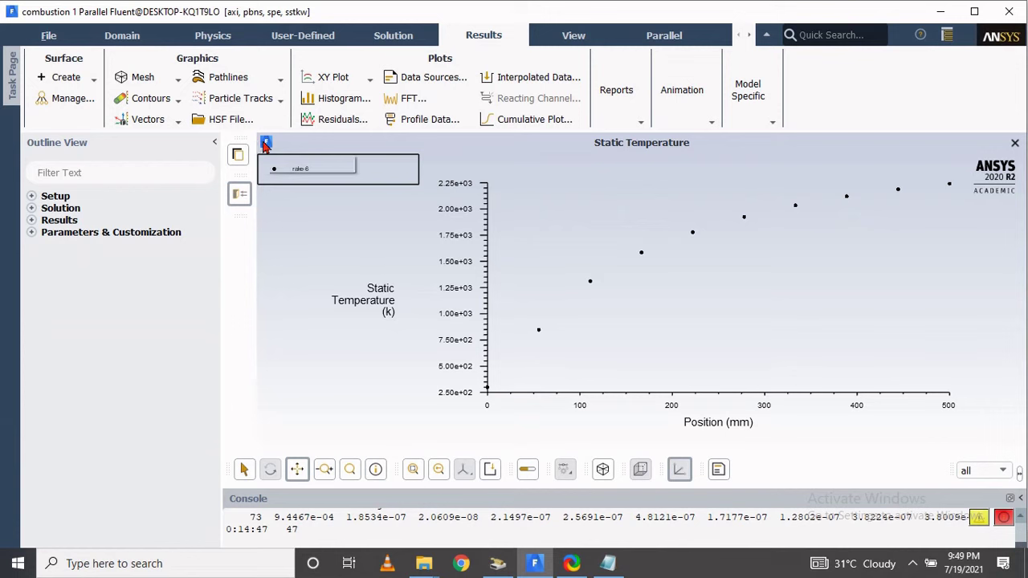
Step: Display filled contours of Species, Mass fraction of ch4, and close the contour settings to inspect the fuel jet
left_click(178, 105)
left_click(133, 121)
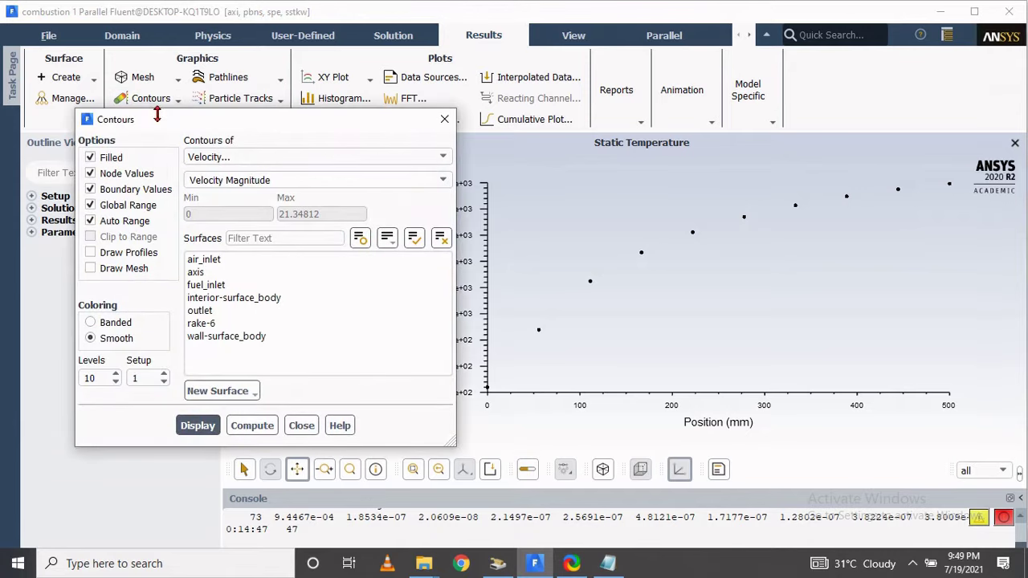
left_click(207, 158)
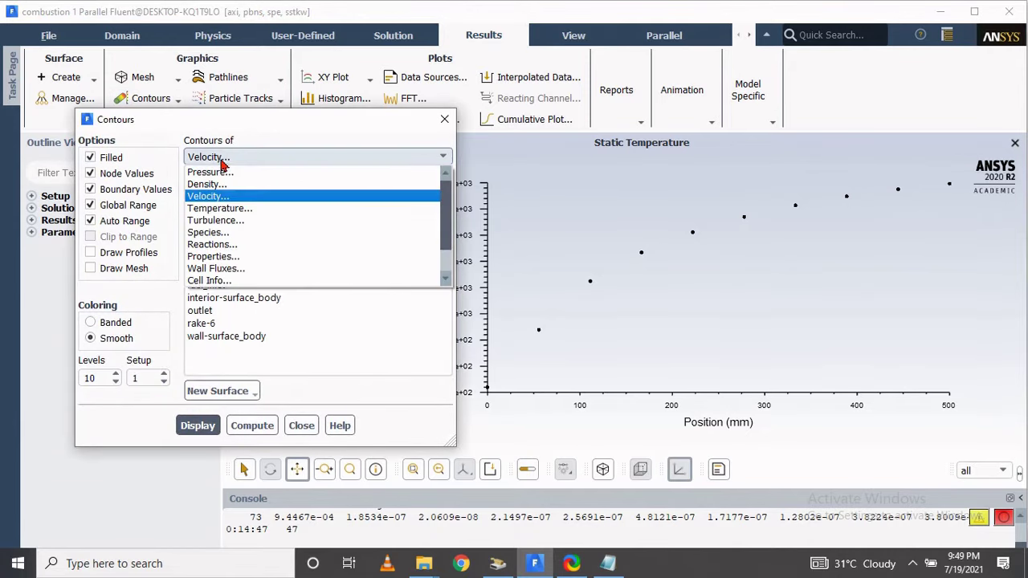
left_click(266, 232)
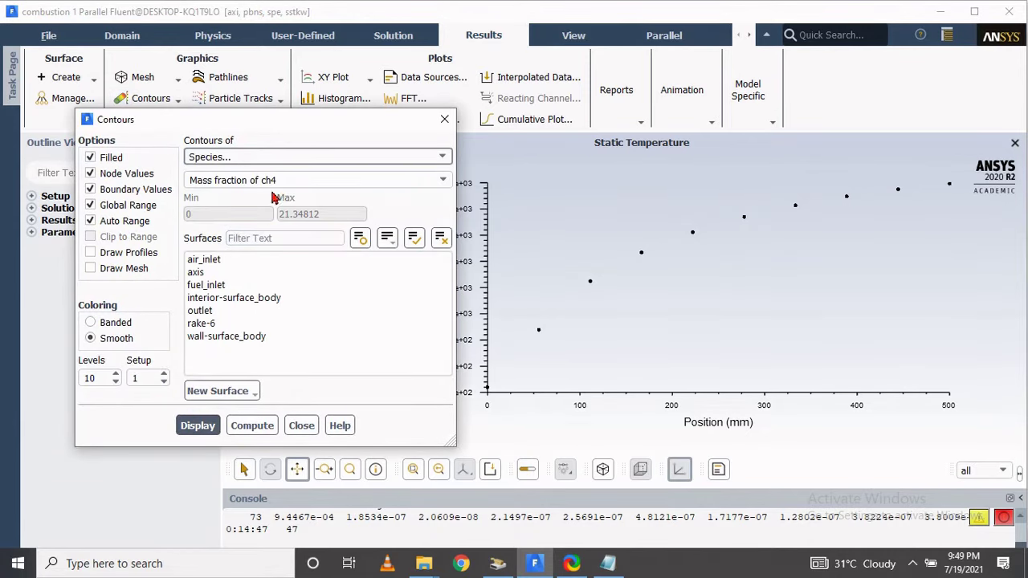
left_click(198, 426)
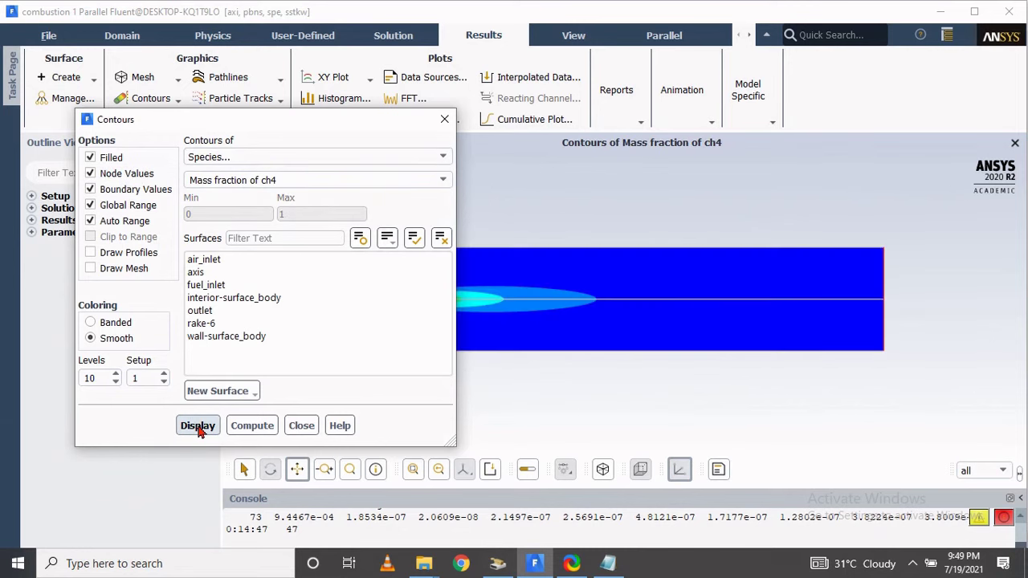
left_click(300, 426)
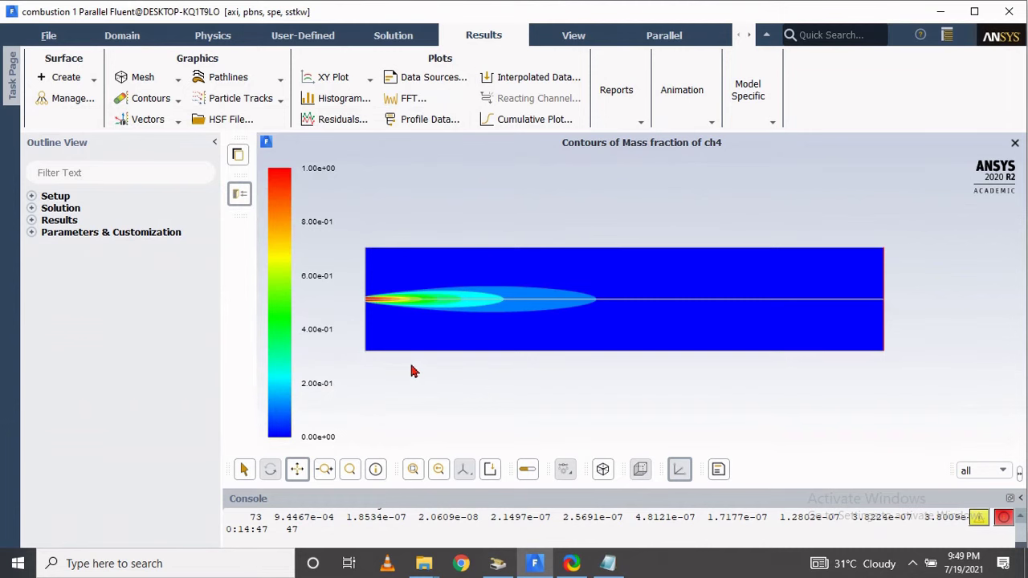
left_click_drag(413, 372, 506, 320)
scroll(442, 337, "up", 5)
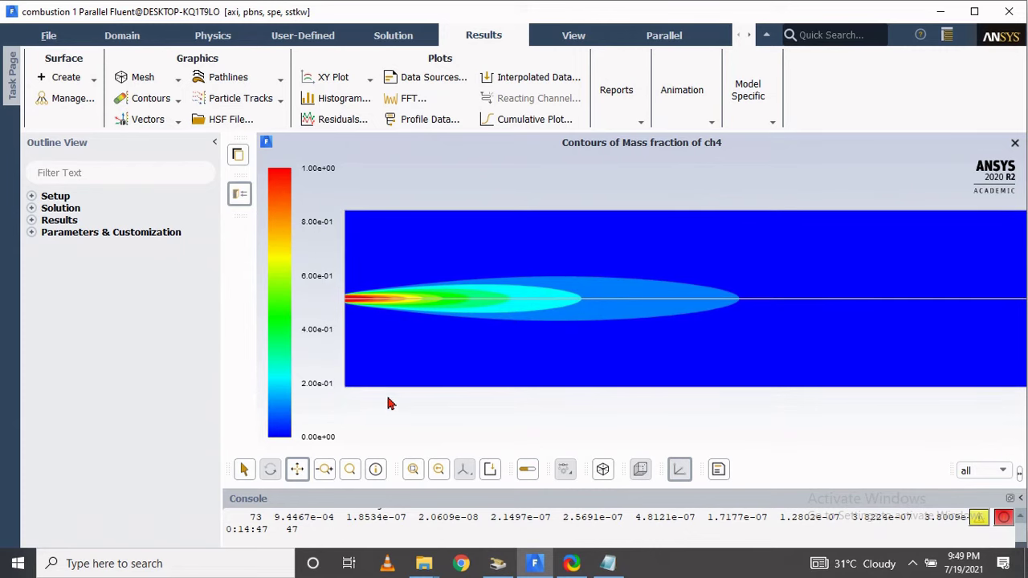
Step: Start a new scene under Results and name it temp-methan-fraction
left_click(32, 221)
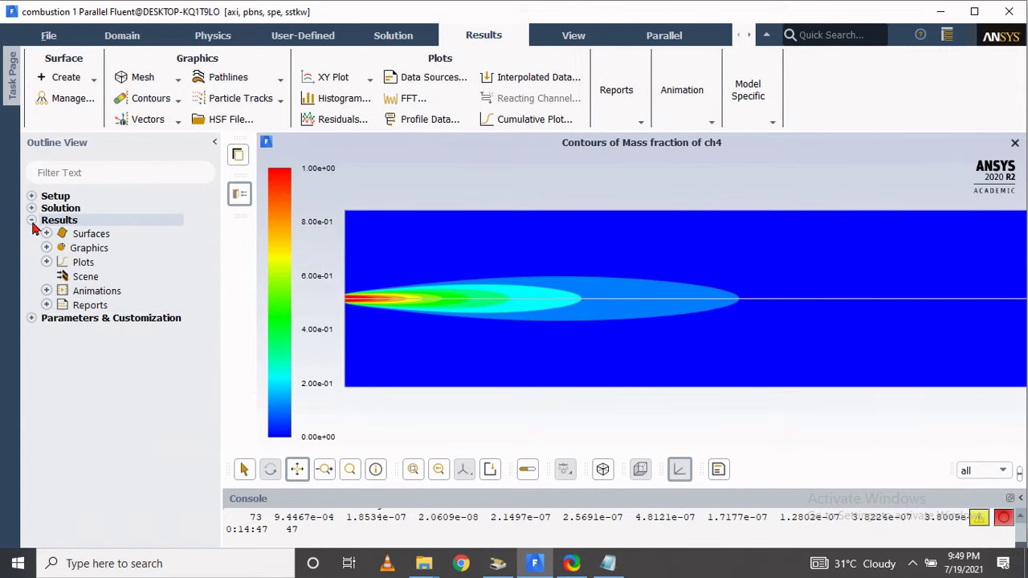
left_click(85, 277)
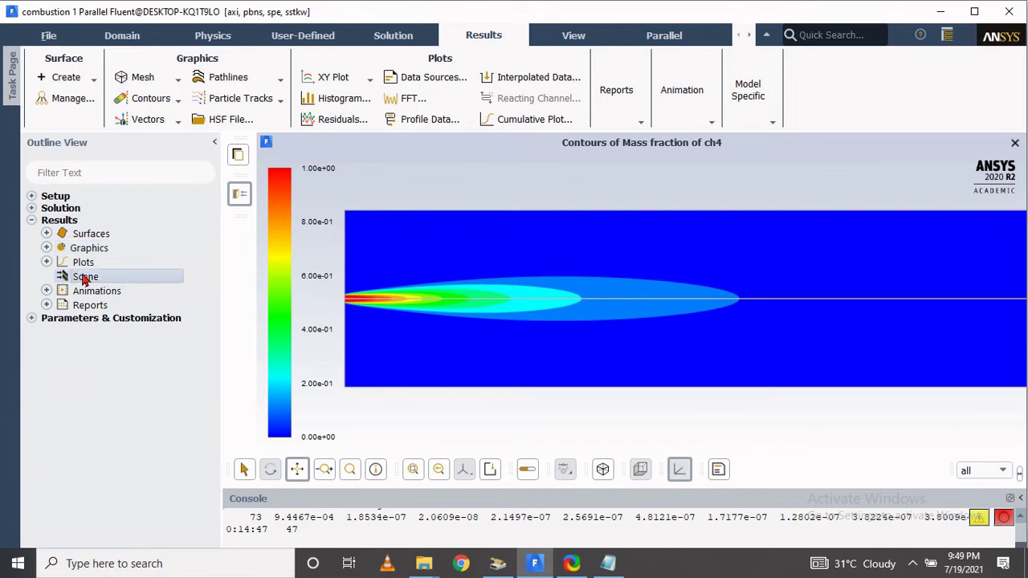
double_click(85, 277)
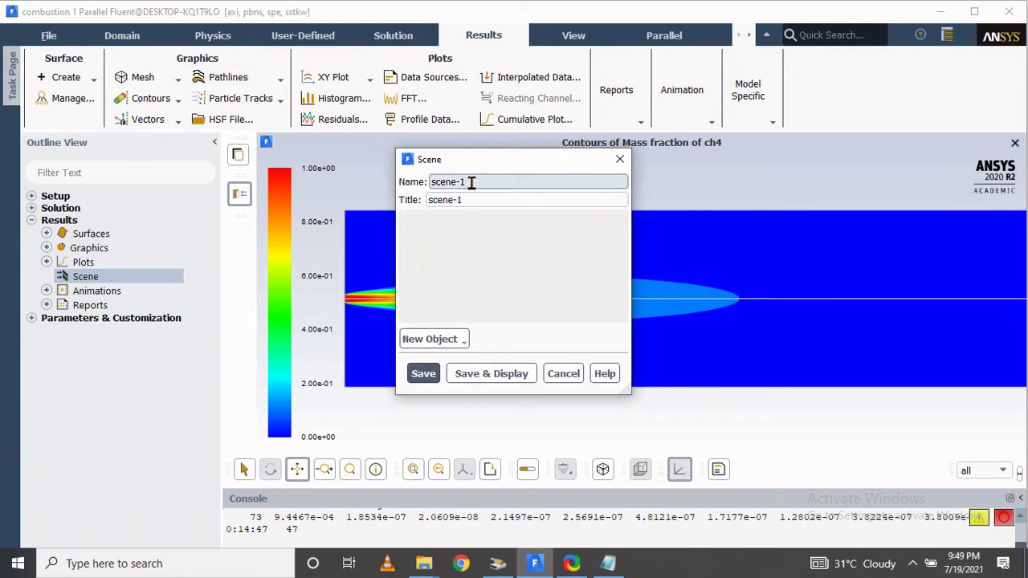
left_click_drag(468, 182, 431, 182)
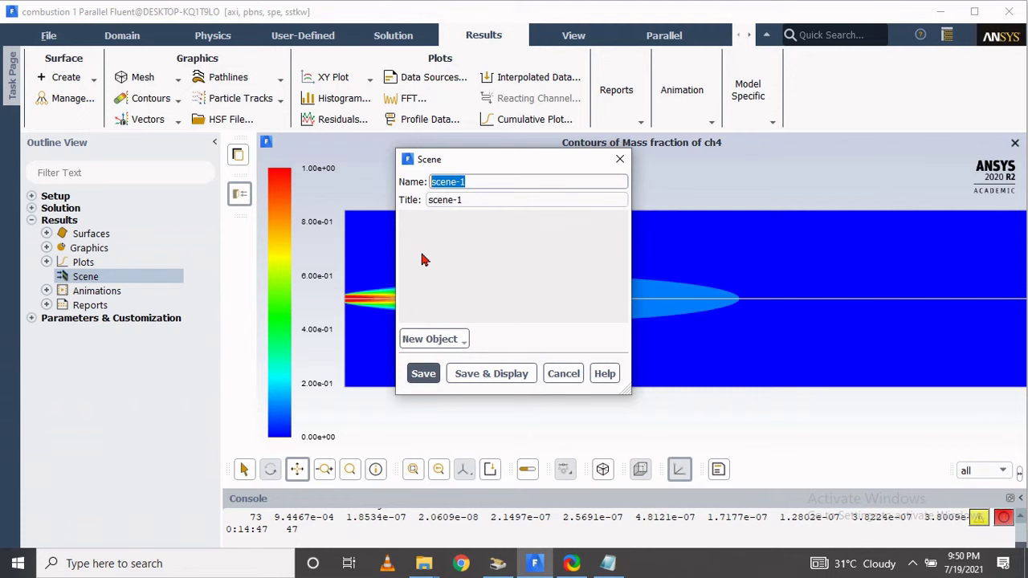
type("temp-methan-fraction")
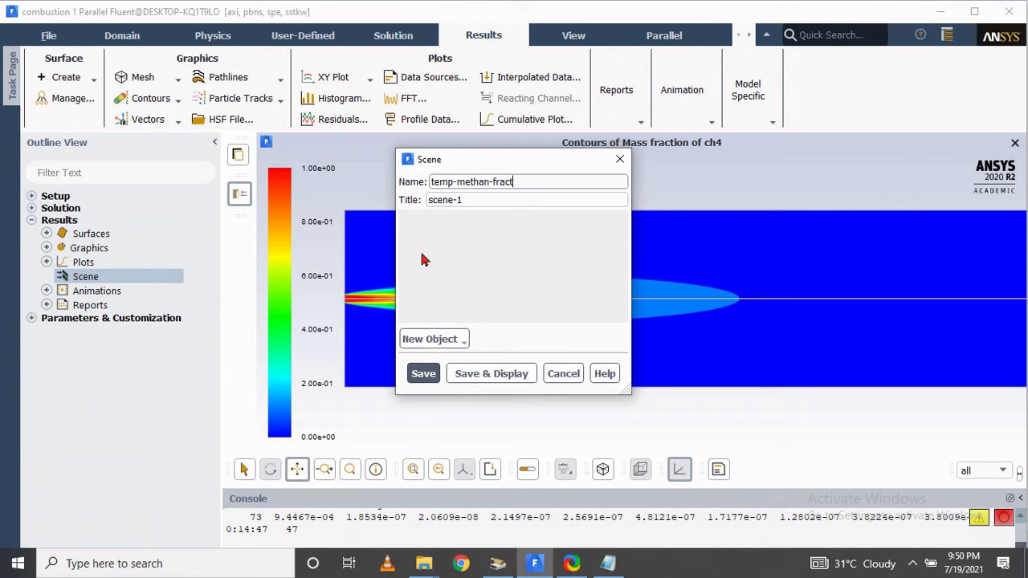
Step: Add a contour object of static temperature to the scene, save and display it, and close its settings
left_click(428, 340)
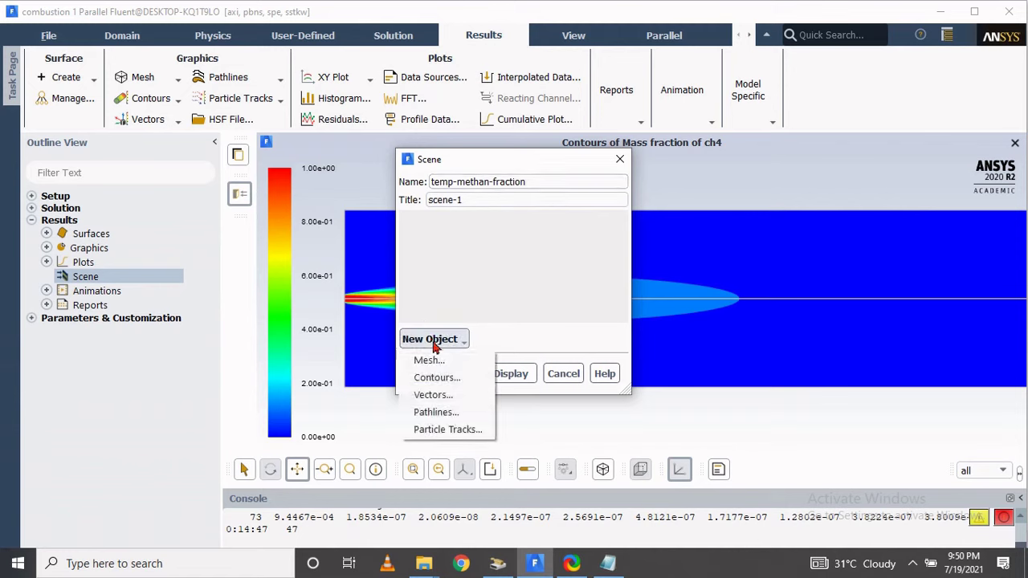
left_click(436, 377)
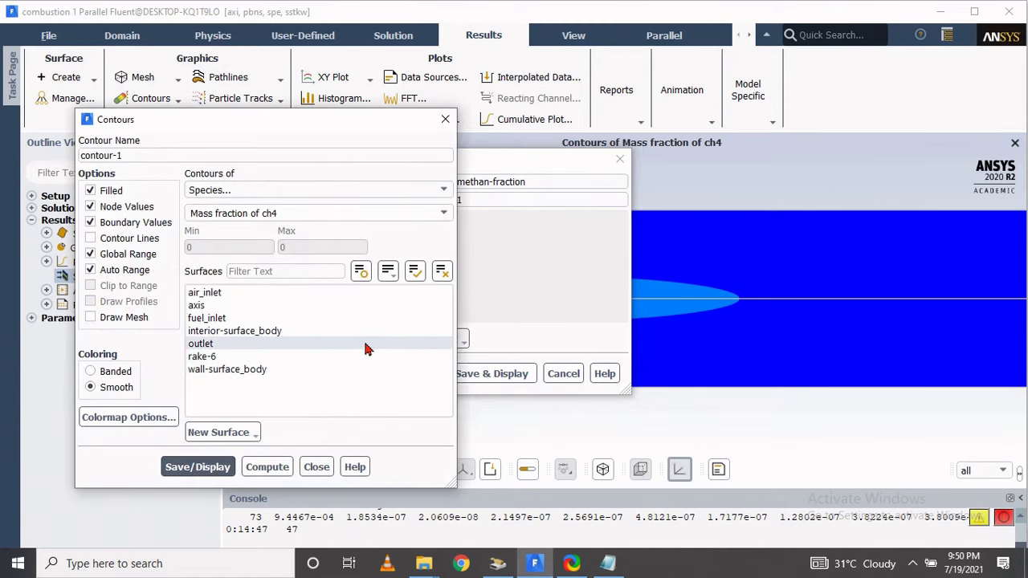
left_click(235, 191)
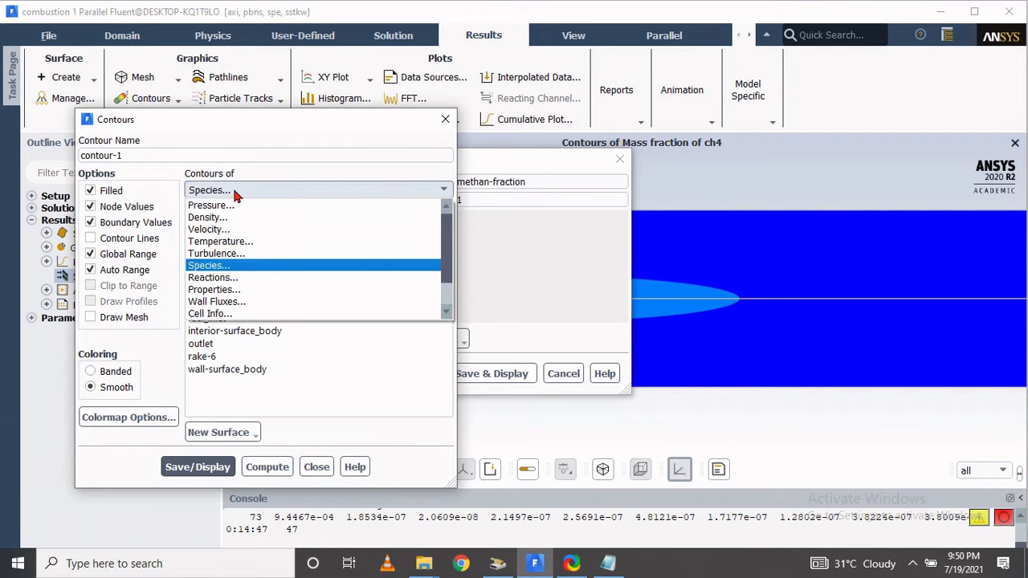
left_click(227, 242)
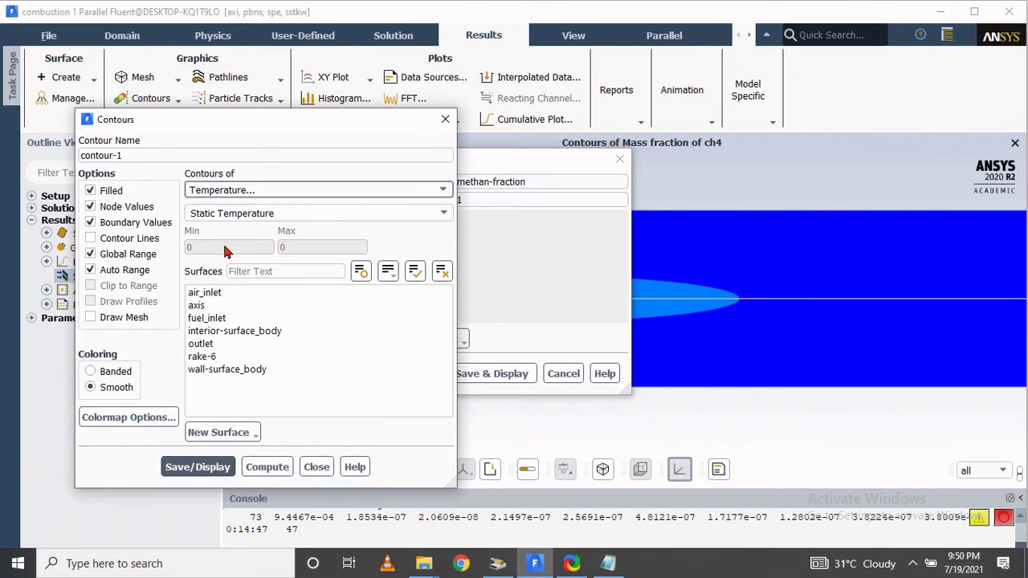
left_click(197, 467)
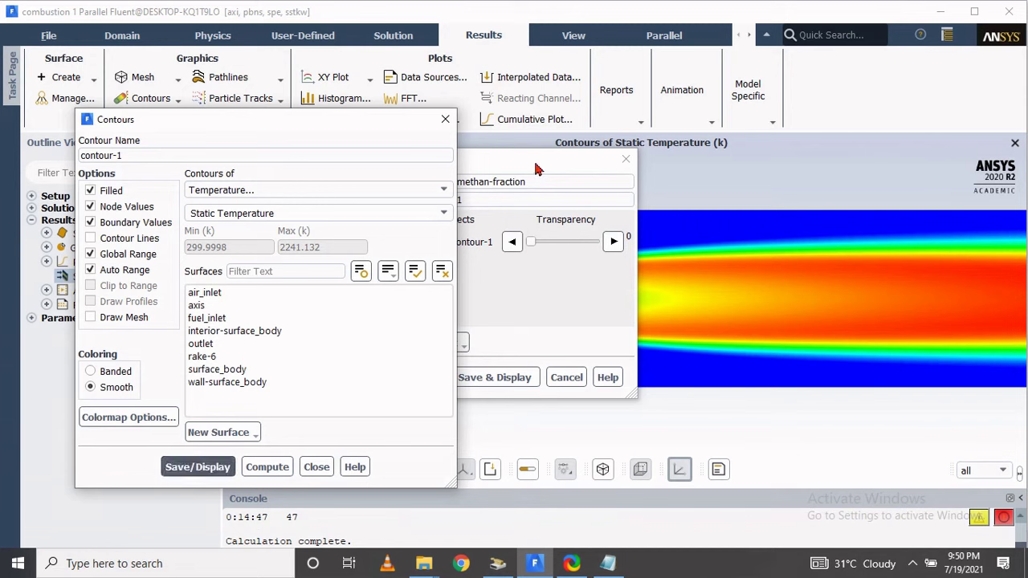
left_click_drag(538, 167, 687, 410)
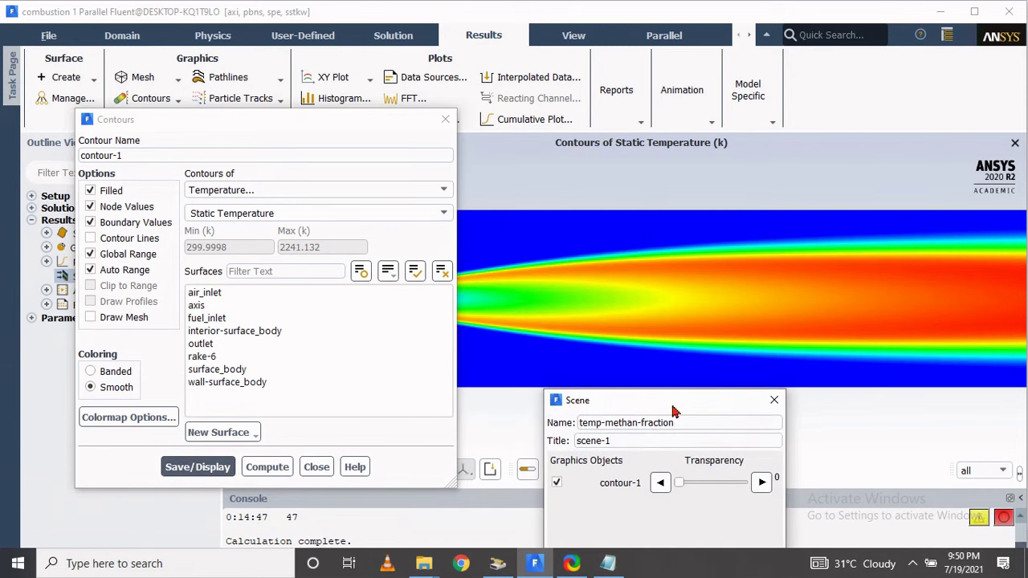
left_click_drag(267, 122, 217, 81)
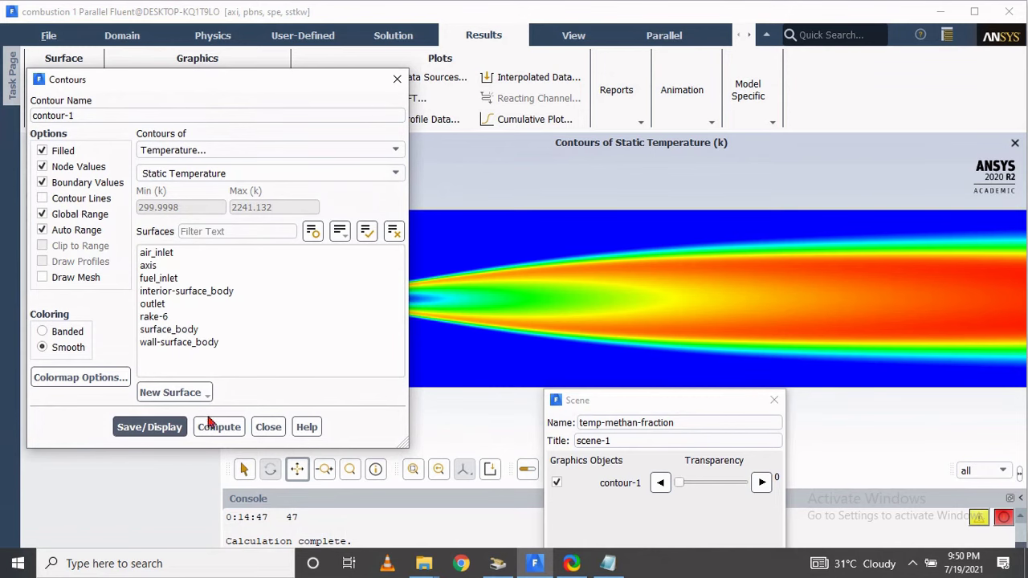
left_click(268, 427)
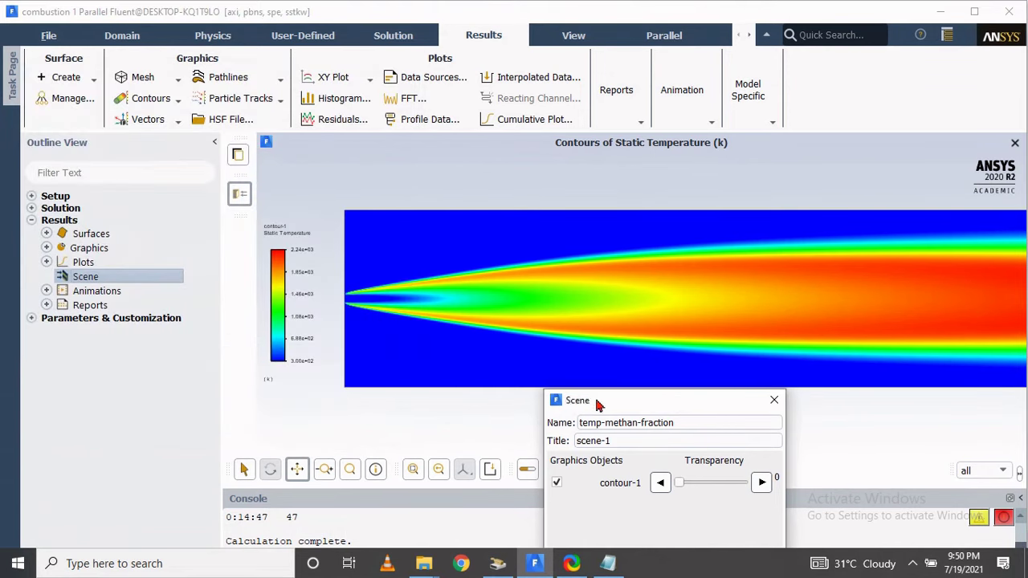
Step: Add a second contour object of Species, Mass fraction of ch4, to the scene, save and display it, and close its settings
left_click_drag(597, 406, 88, 130)
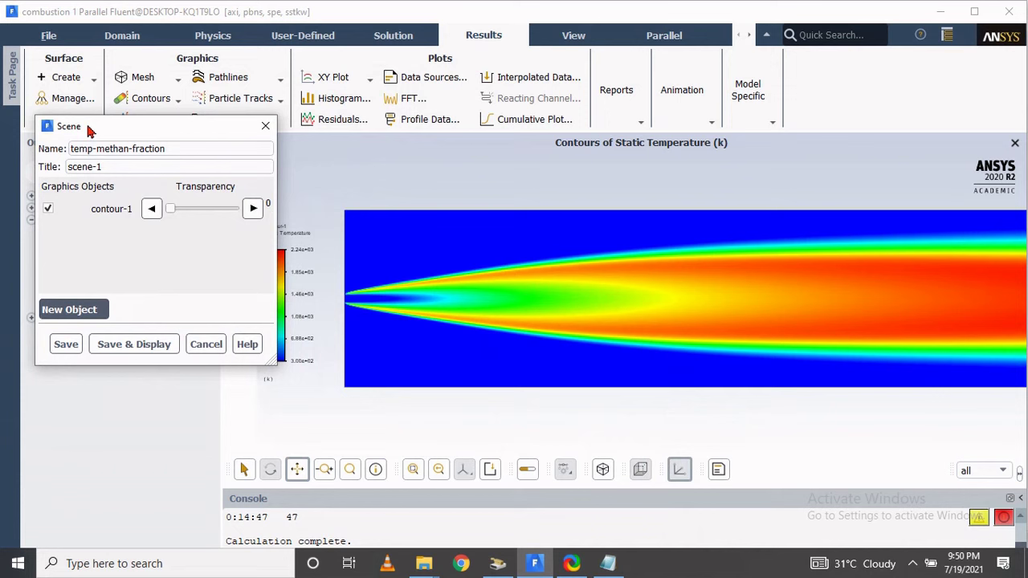
left_click(78, 314)
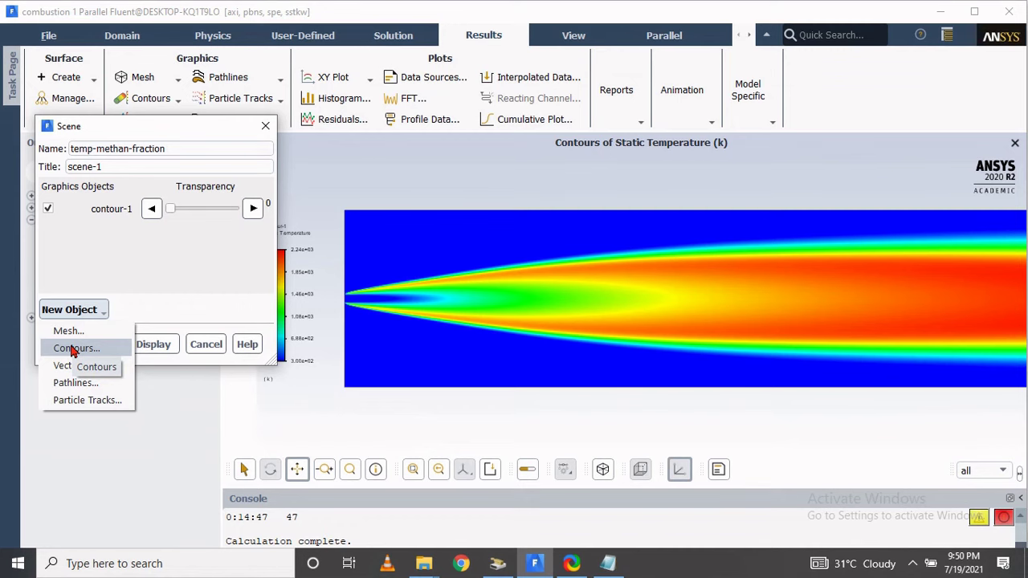
left_click(71, 350)
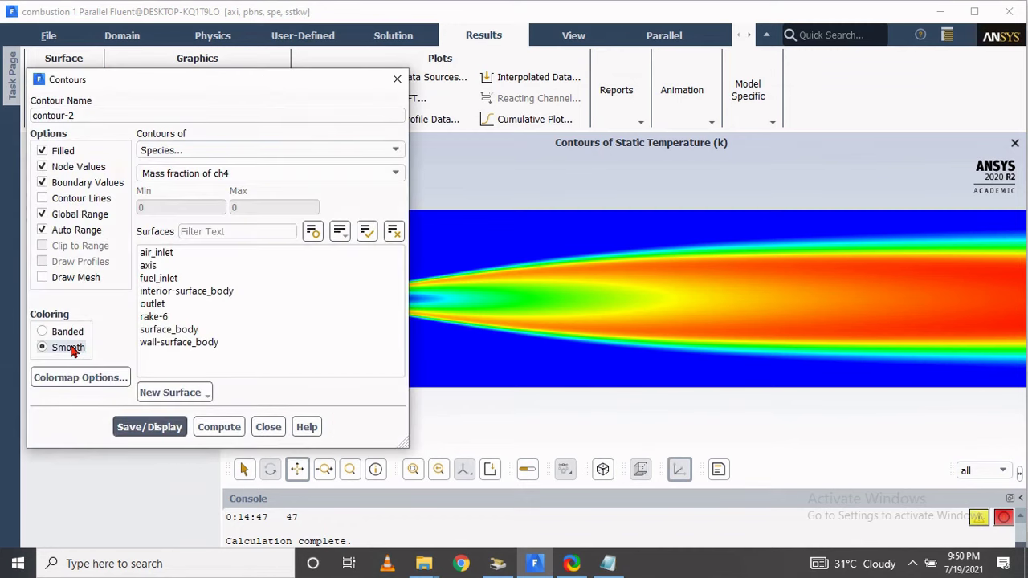
left_click(217, 153)
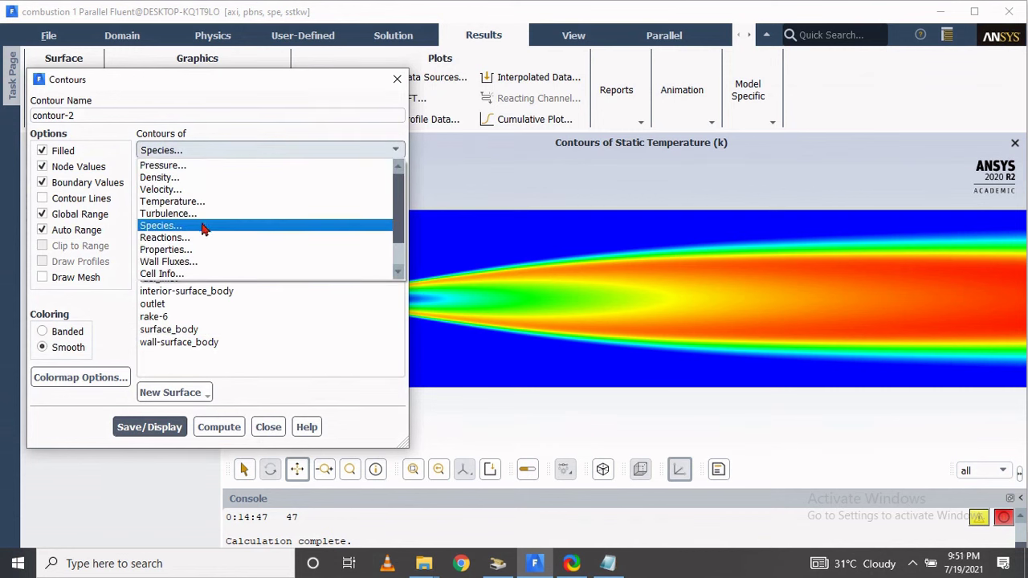
left_click(203, 229)
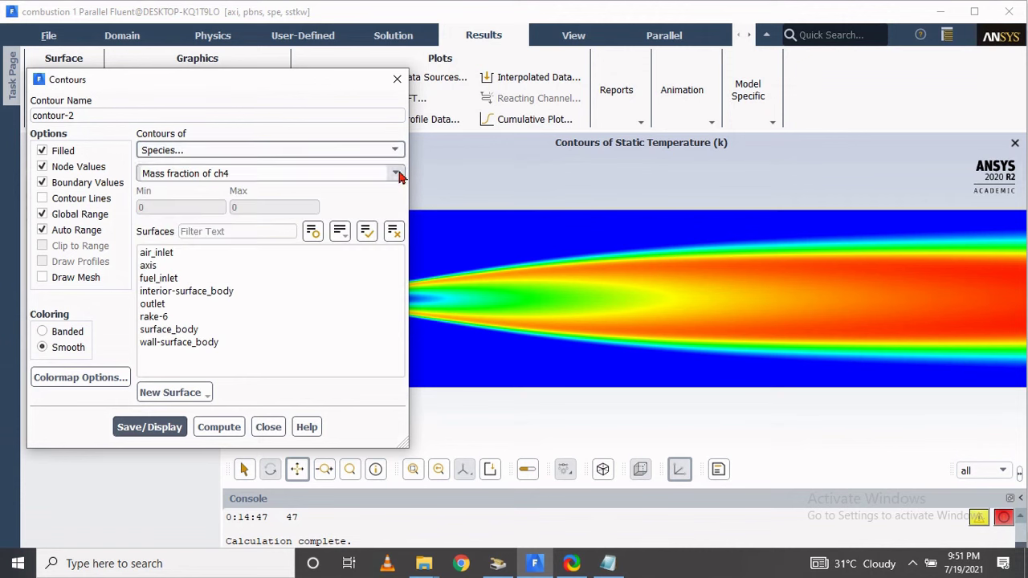
left_click(397, 175)
left_click(398, 176)
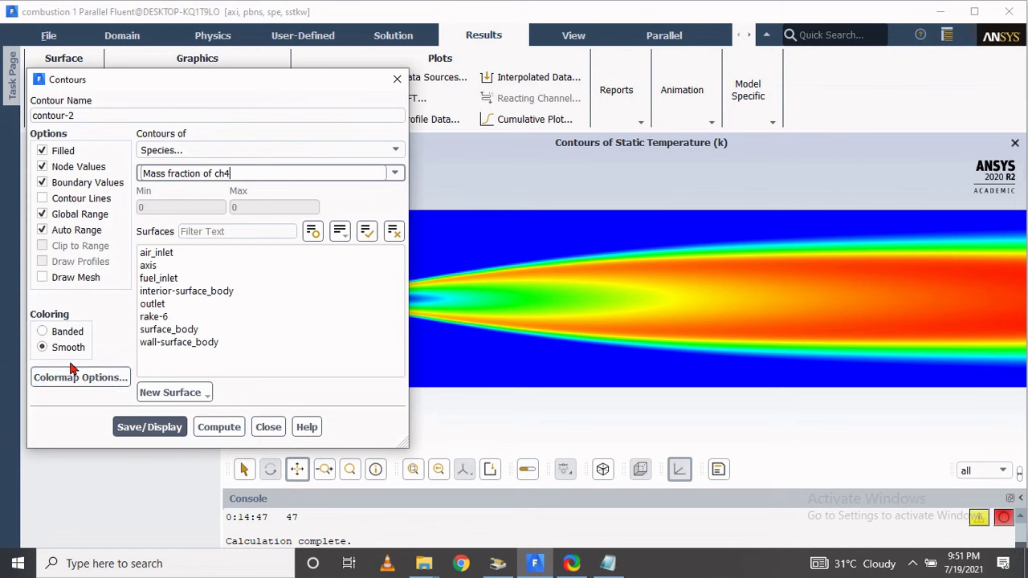
left_click(128, 432)
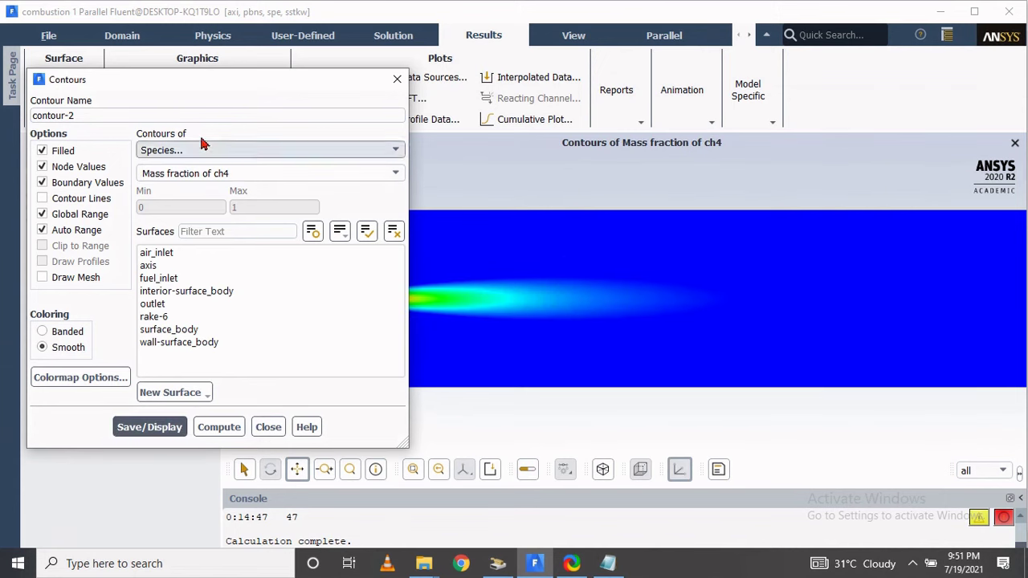
left_click_drag(227, 85, 179, 392)
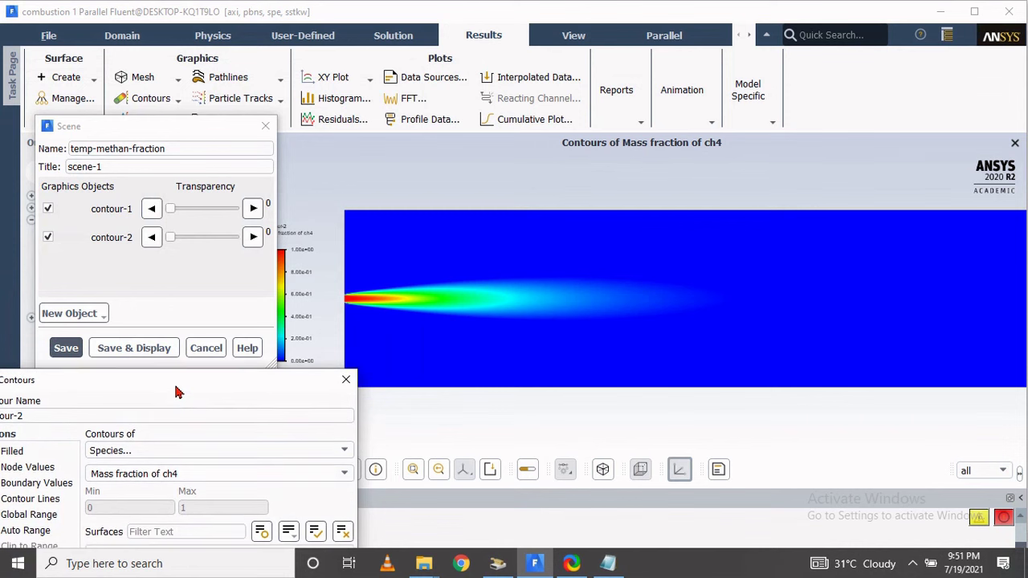
left_click(345, 381)
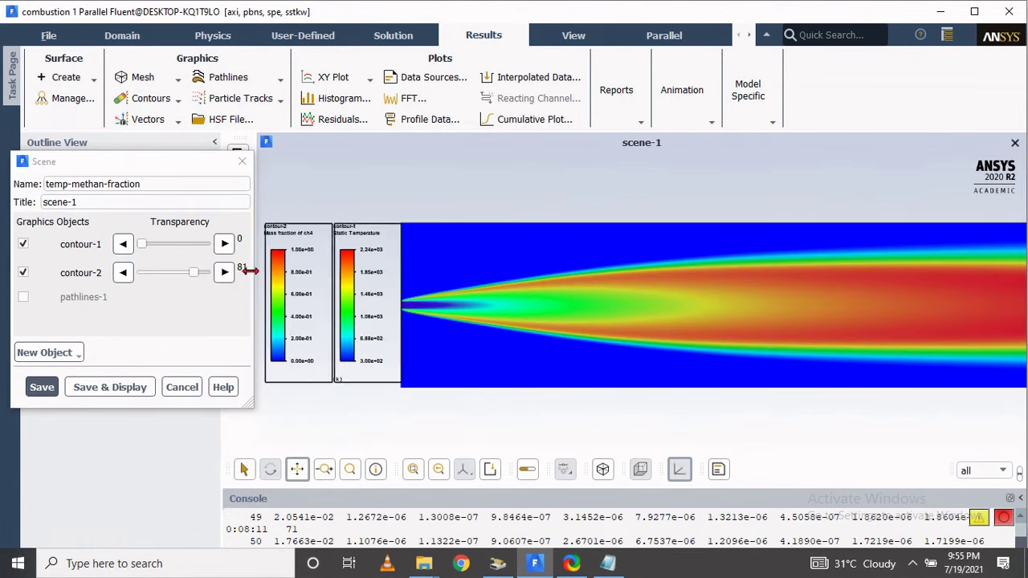
Step: Set the scene's transparency to 0 for contour-2 and 81 for contour-1, save and display it, and close the scene settings
left_click_drag(196, 272, 146, 283)
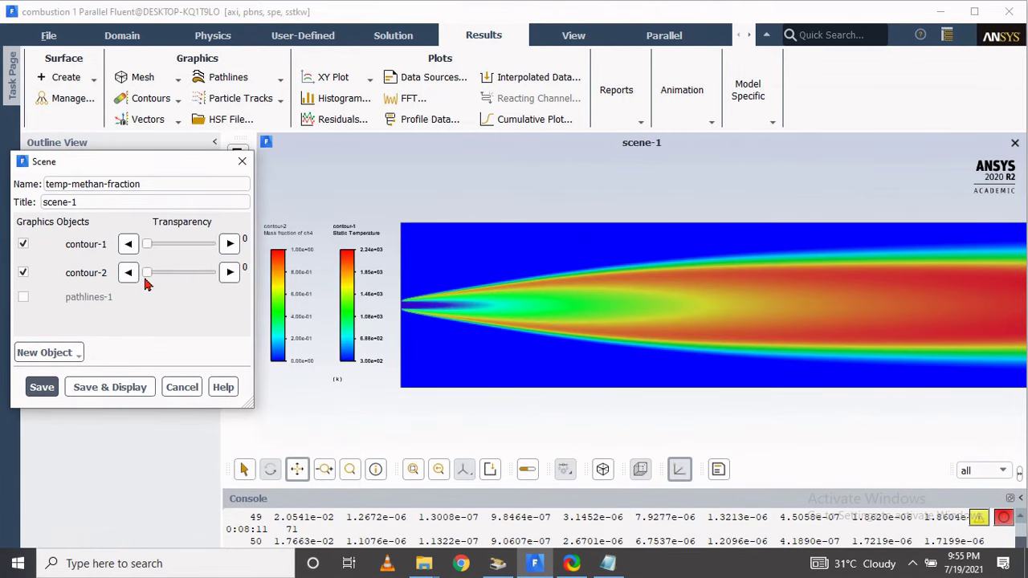
left_click_drag(147, 244, 176, 243)
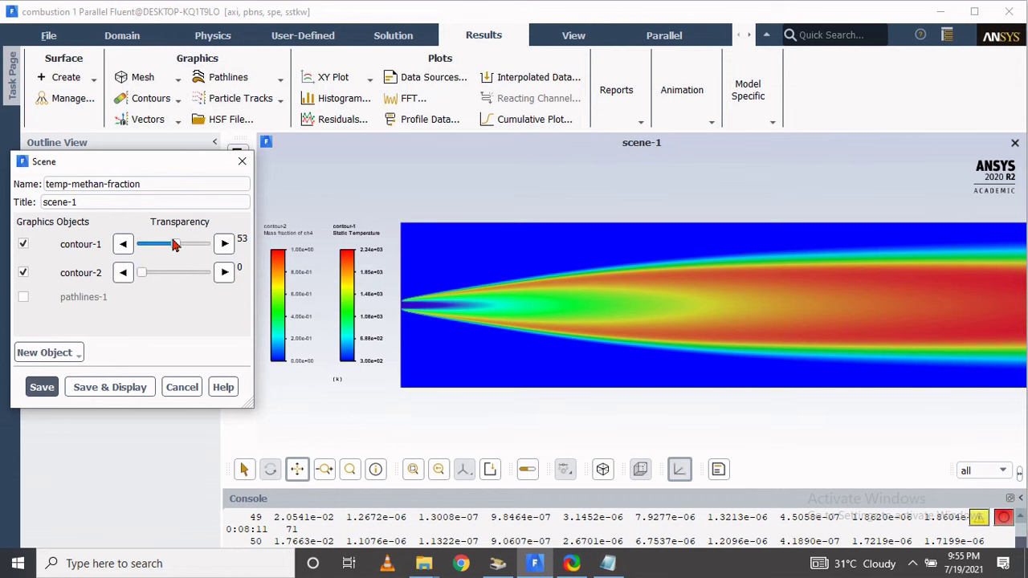
left_click(113, 387)
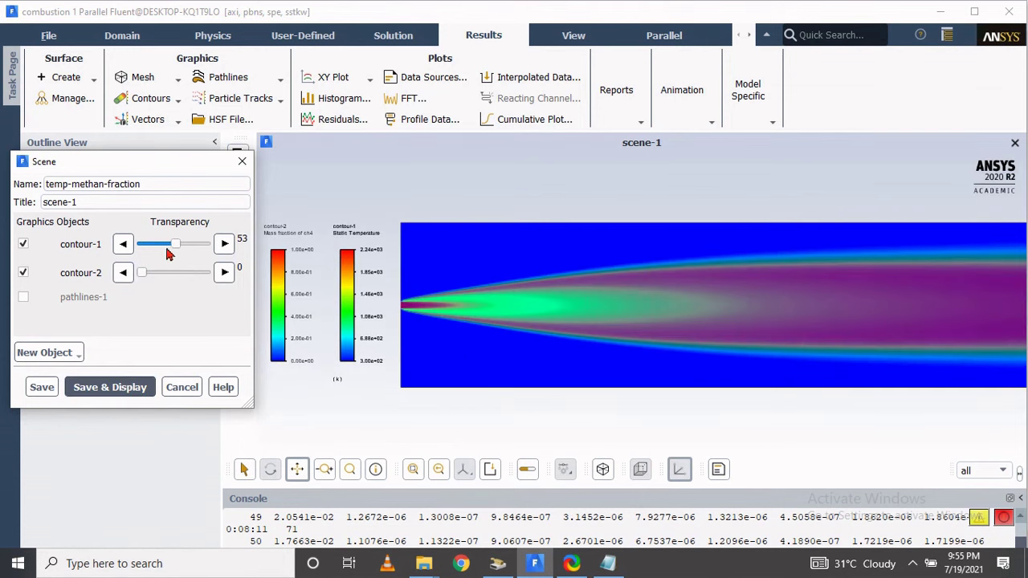
left_click_drag(177, 250, 192, 249)
left_click(85, 387)
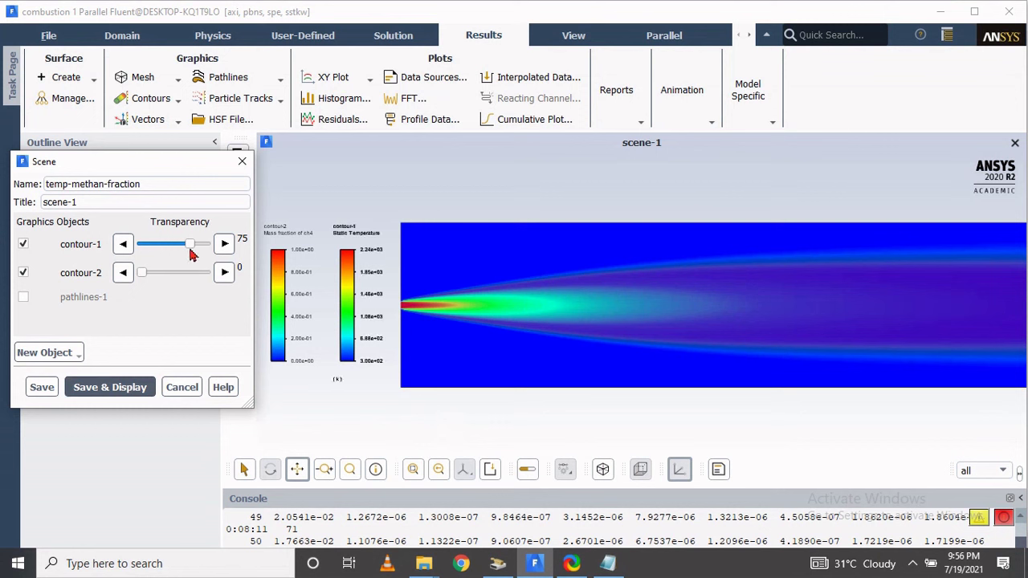
left_click_drag(191, 251, 195, 250)
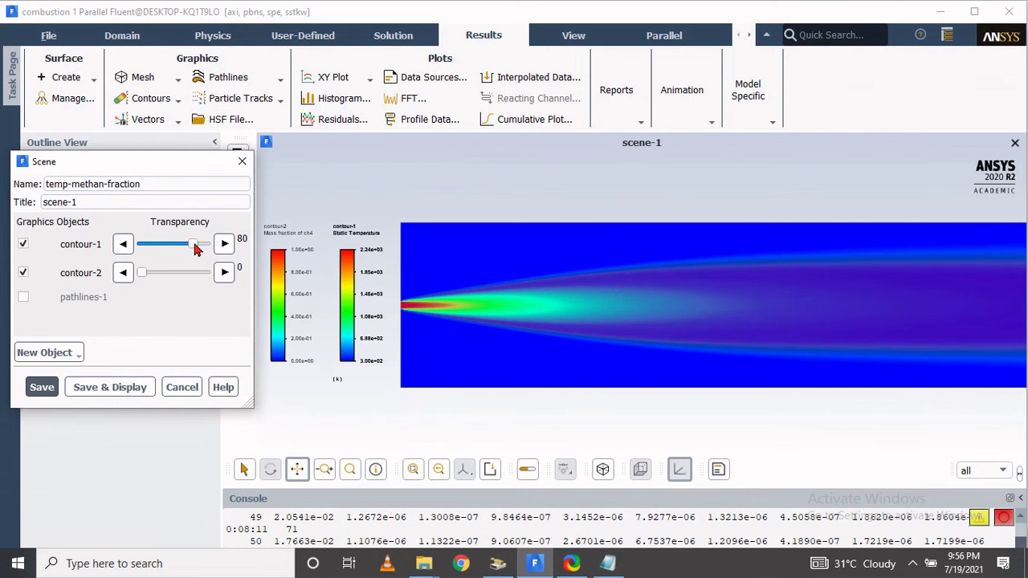
left_click(122, 386)
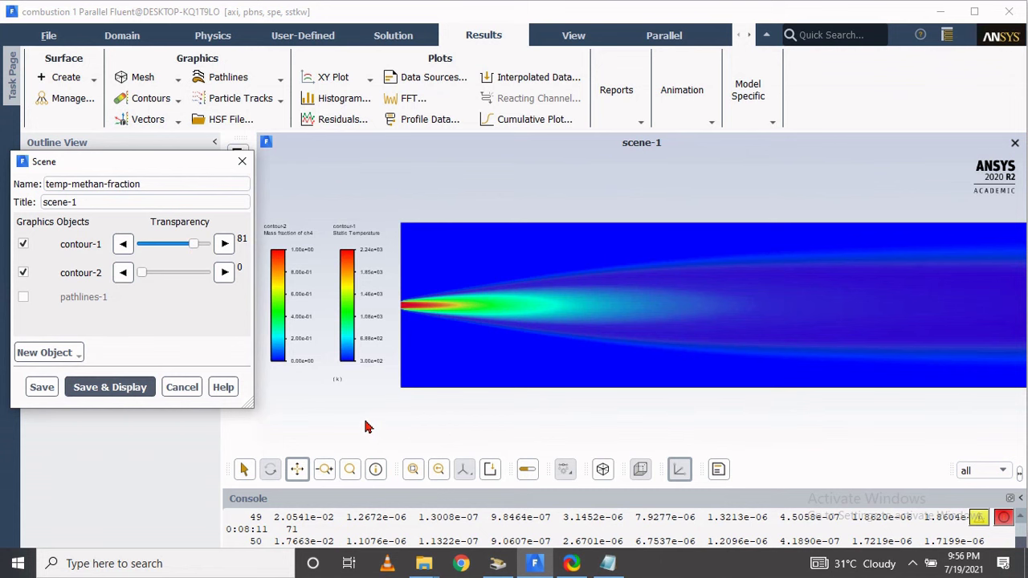
left_click(242, 160)
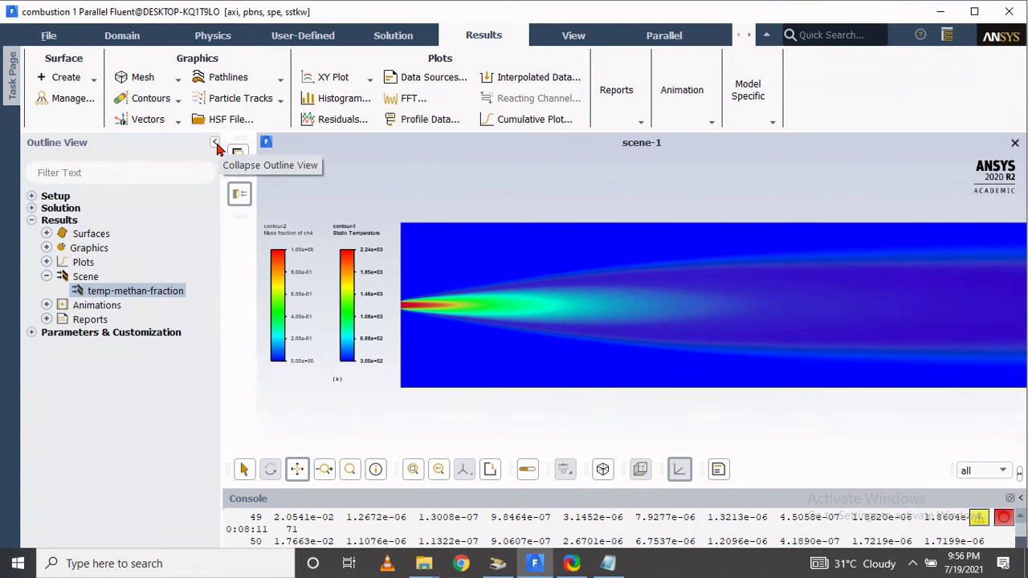
Step: Collapse the outline and save a JPEG picture of the combined scene as "Temperature mole fraction 2 .jpg" in the Methan combustion folder
left_click(216, 144)
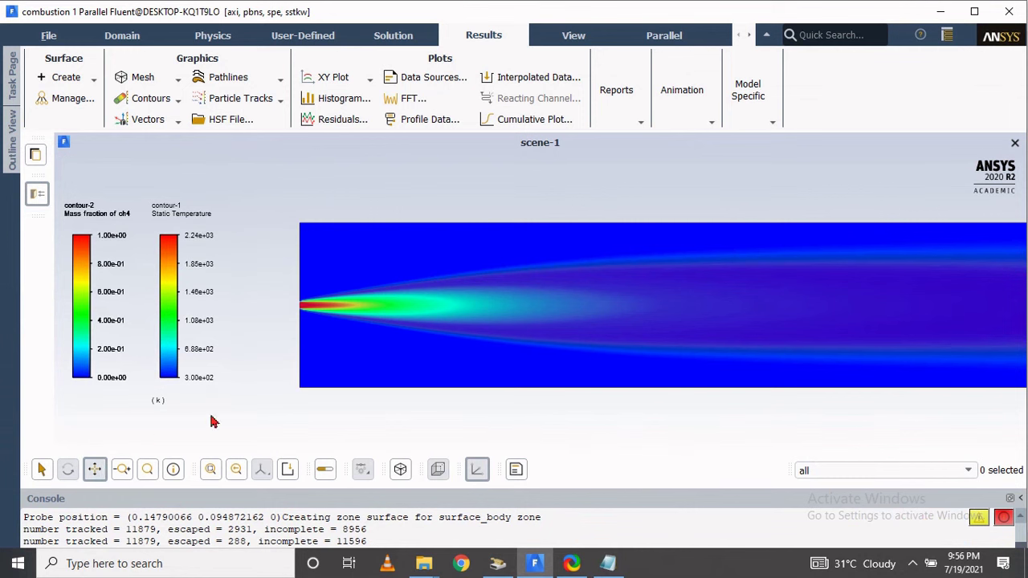
left_click_drag(493, 312, 269, 312)
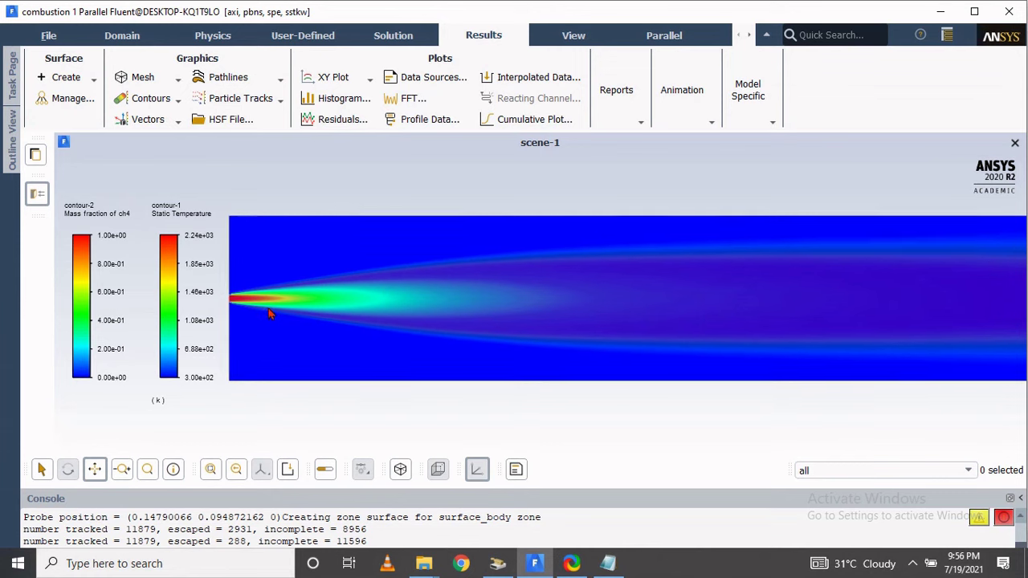
right_click(344, 438)
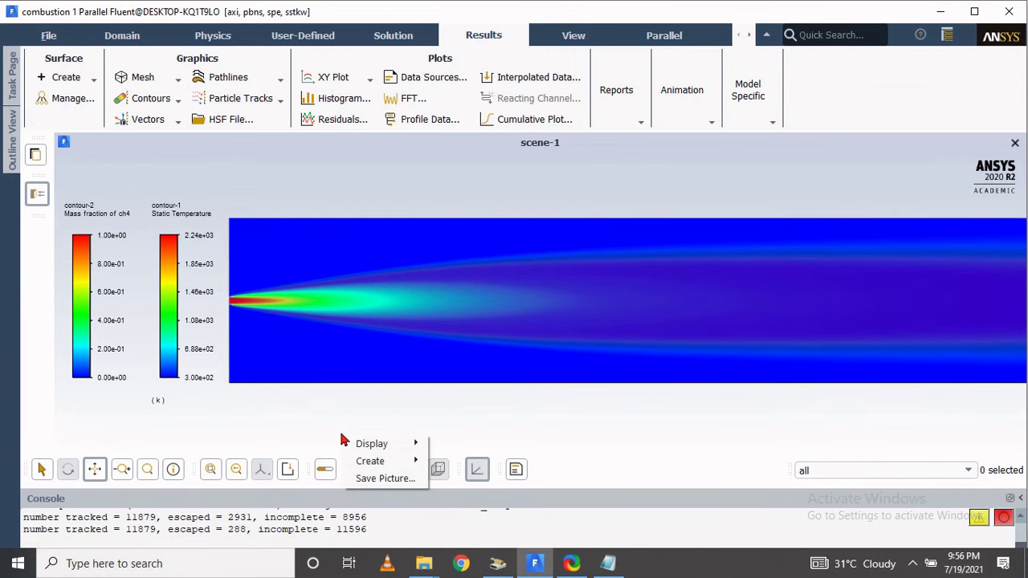
mouse_move(384, 464)
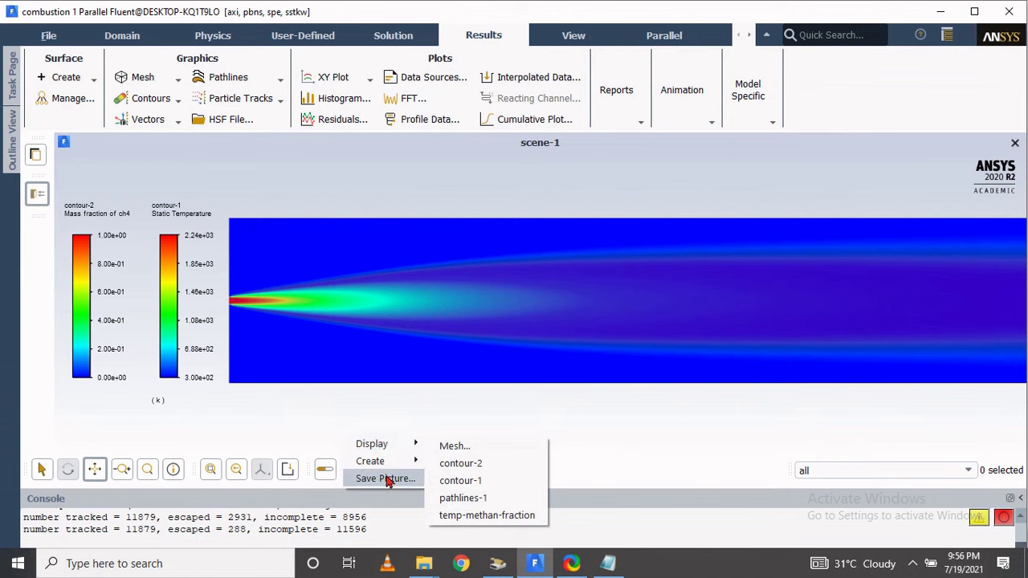
left_click(387, 479)
left_click(329, 492)
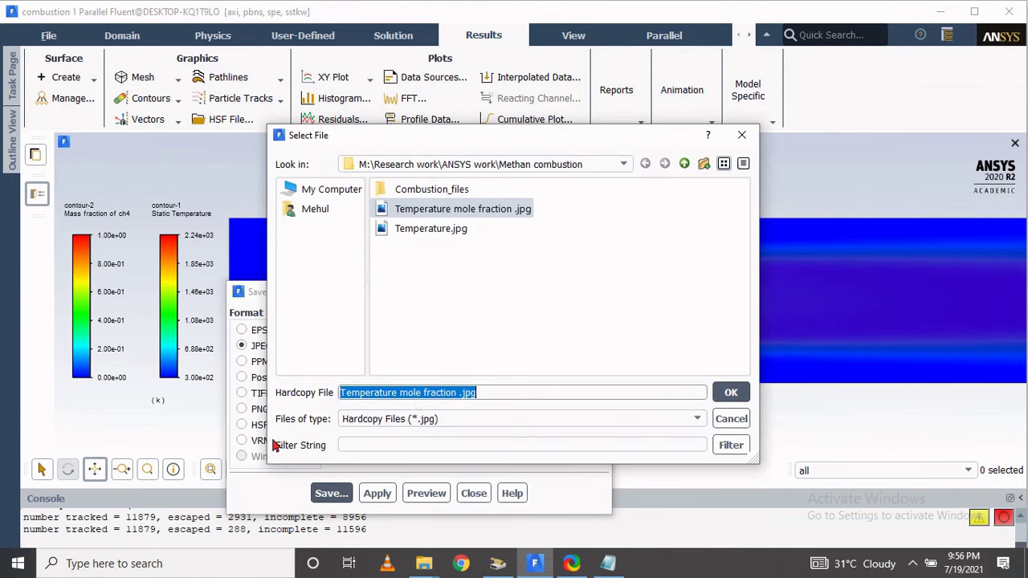
left_click(455, 393)
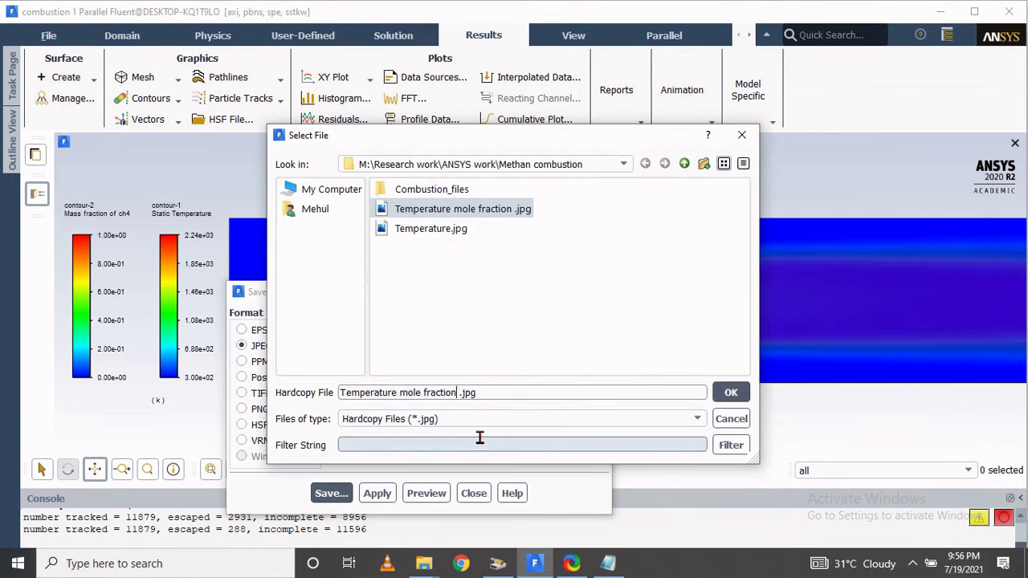
type("2")
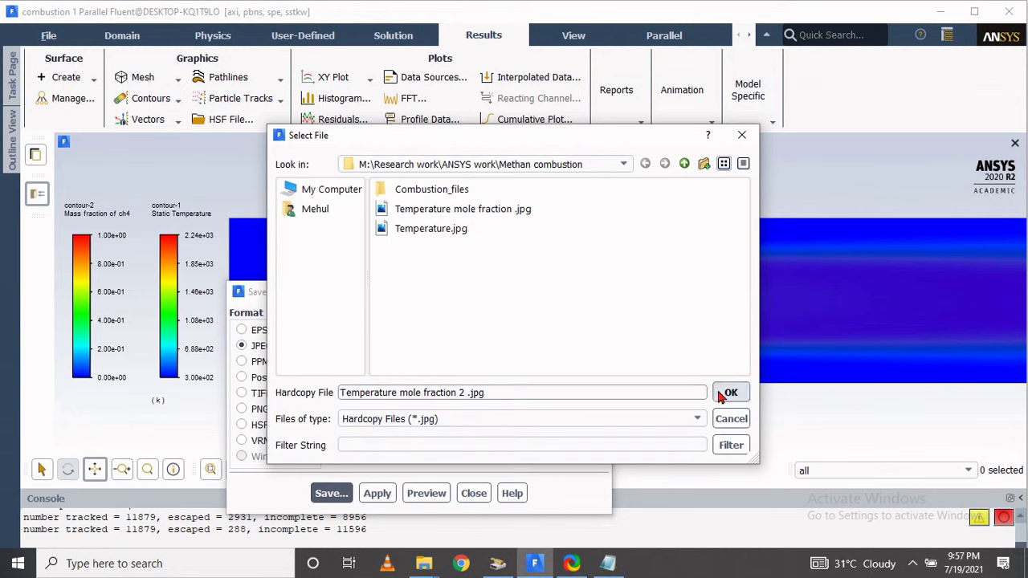
left_click(727, 392)
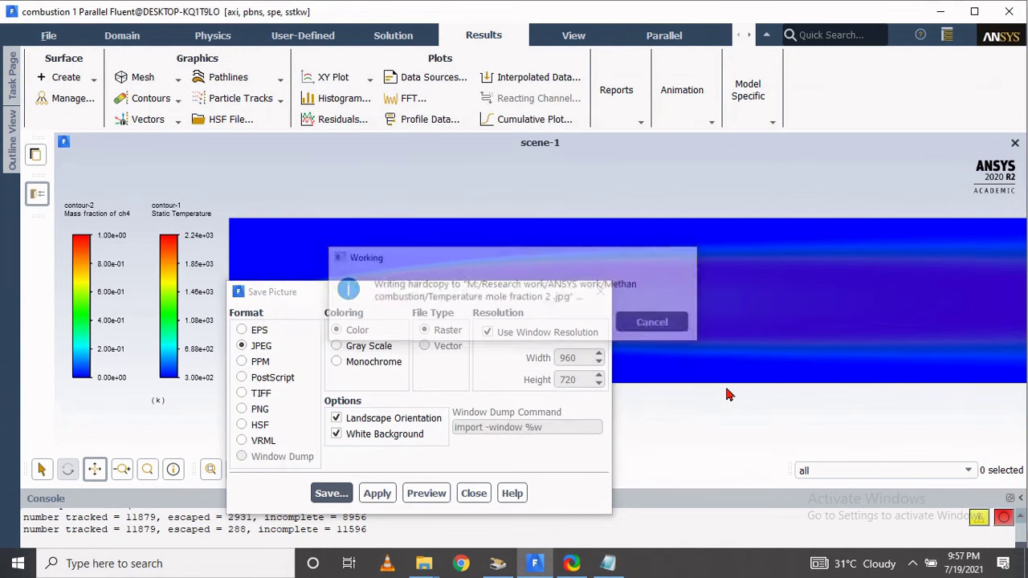
left_click(473, 493)
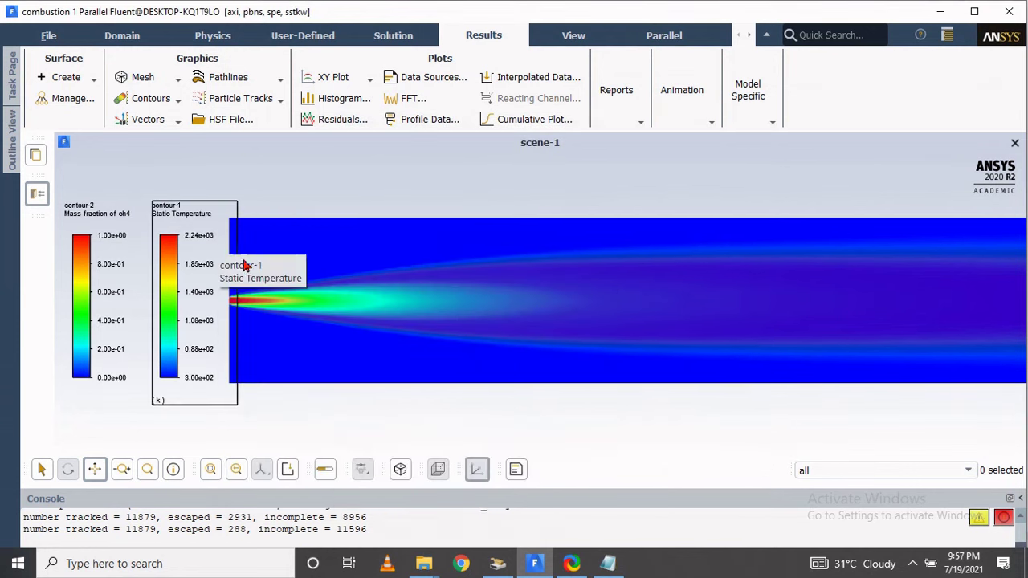
Step: Open the export options for the solution data
left_click(48, 36)
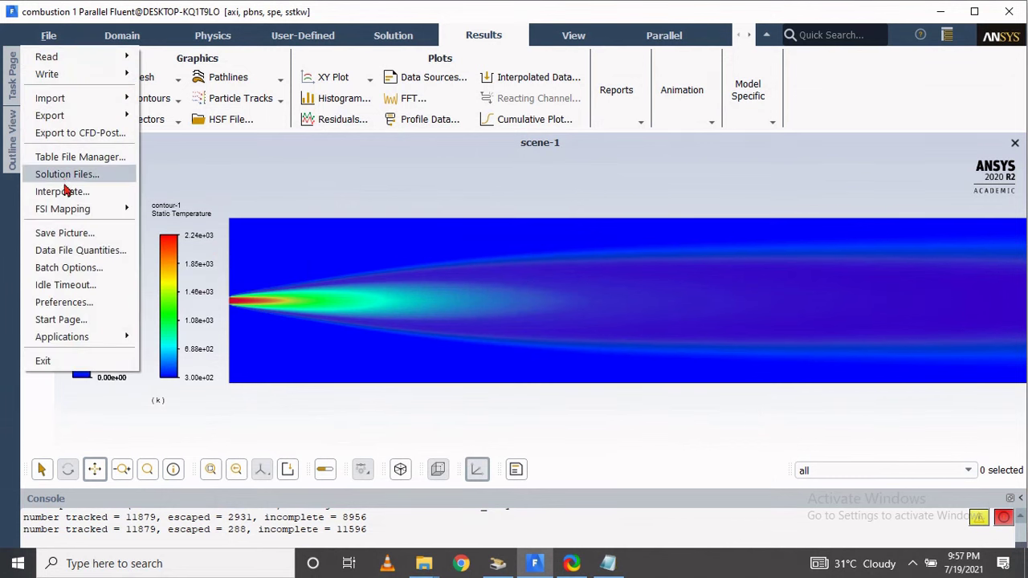
mouse_move(93, 120)
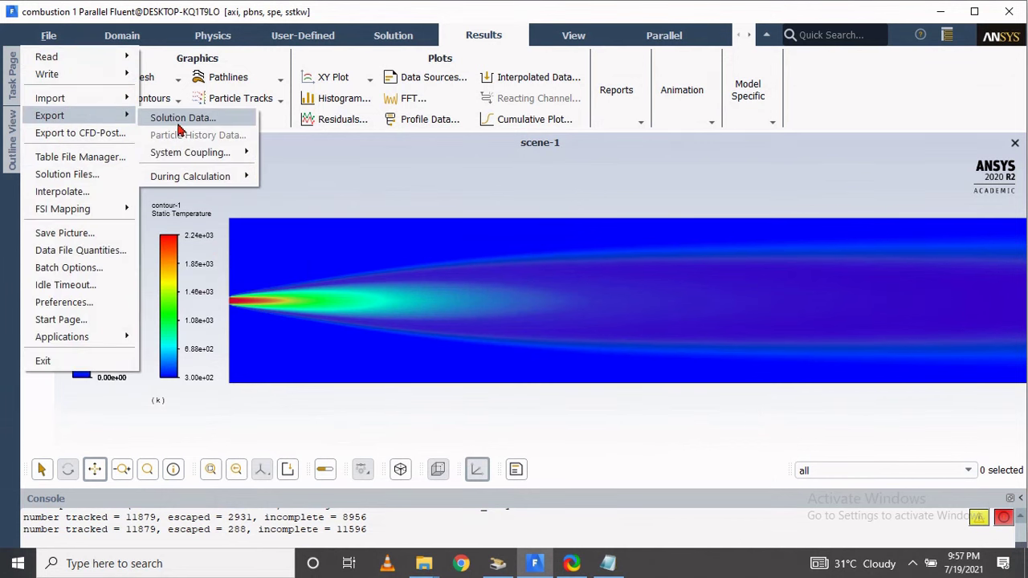